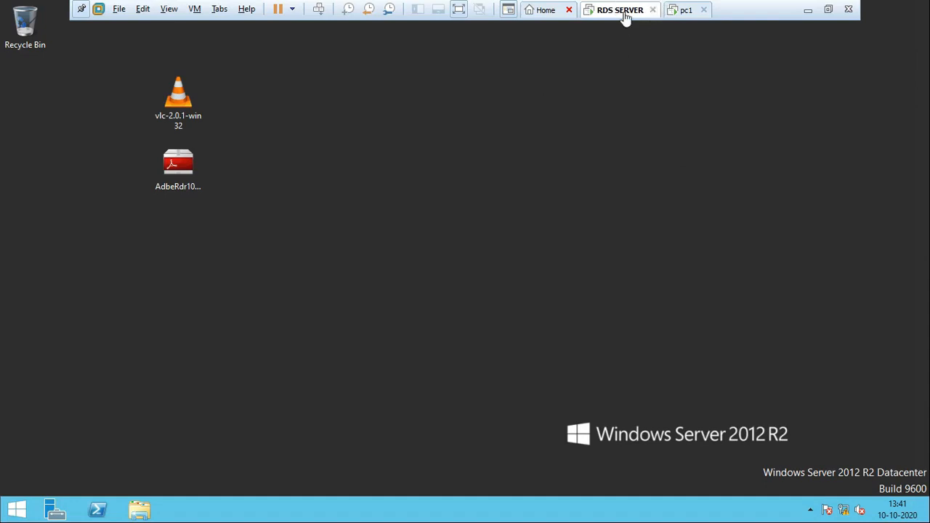
# Step: Open Server Manager on the RDS SERVER virtual machine and start the Add Roles and Features Wizard
pyautogui.click(685, 10)
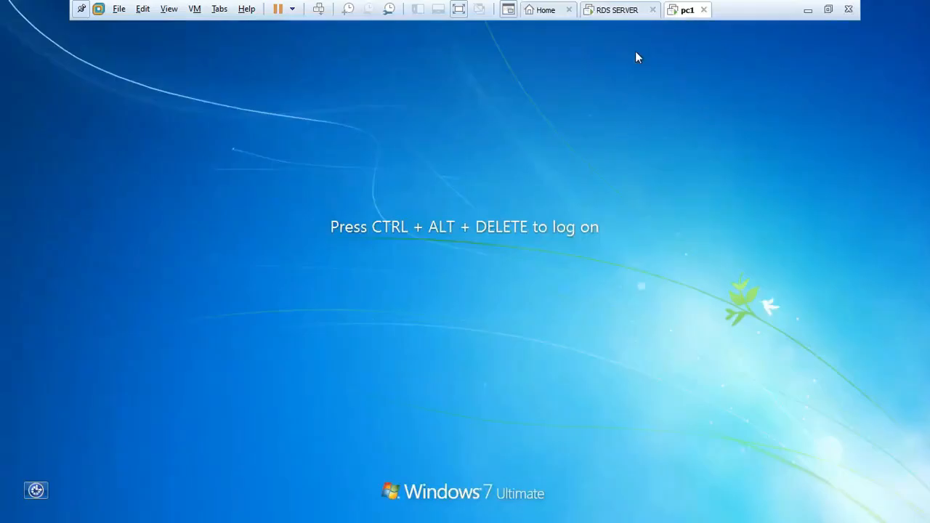
pyautogui.click(625, 11)
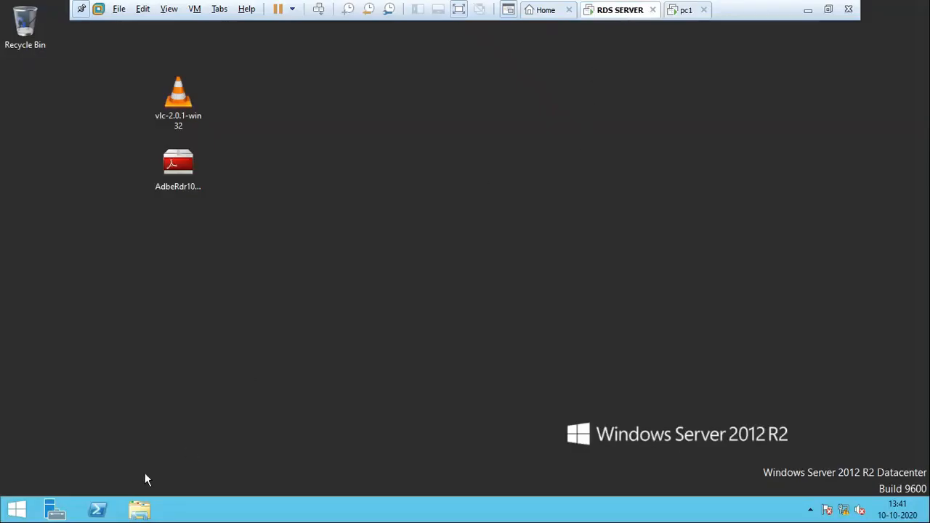
pyautogui.click(55, 510)
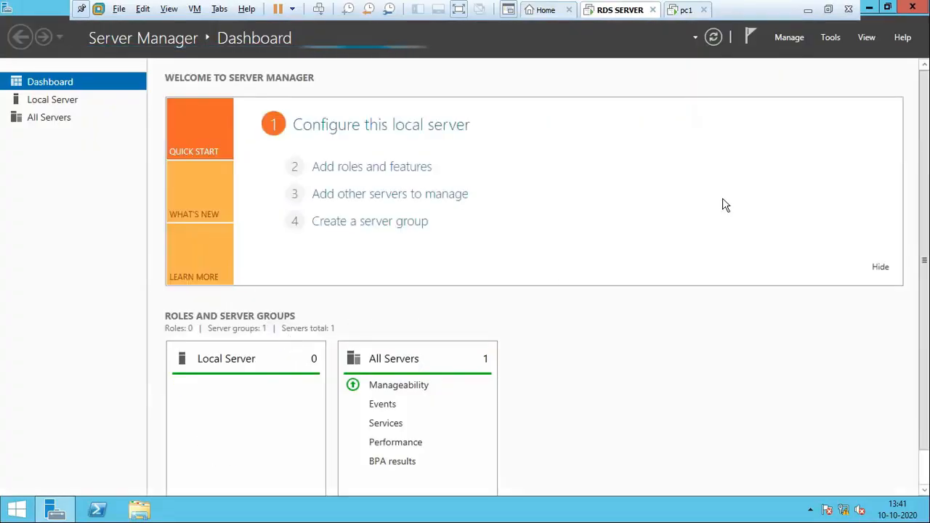
pyautogui.click(787, 39)
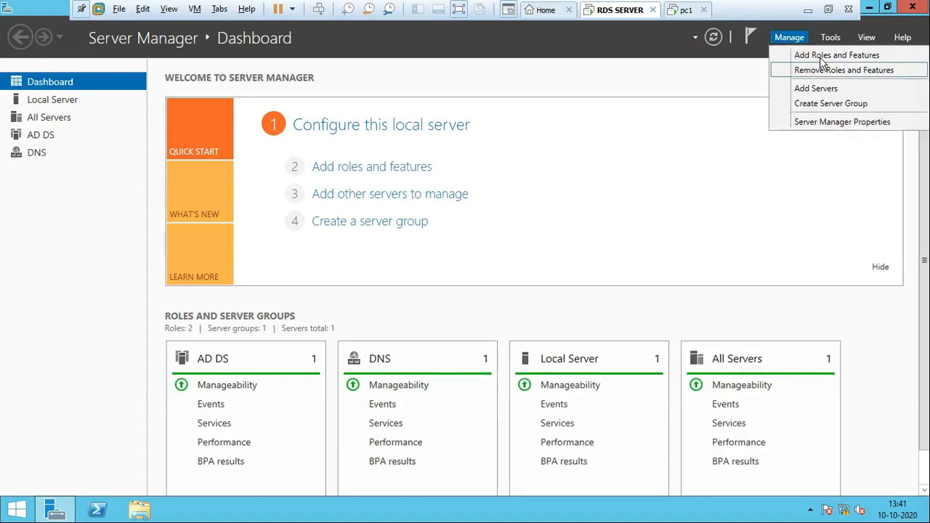
pyautogui.click(820, 53)
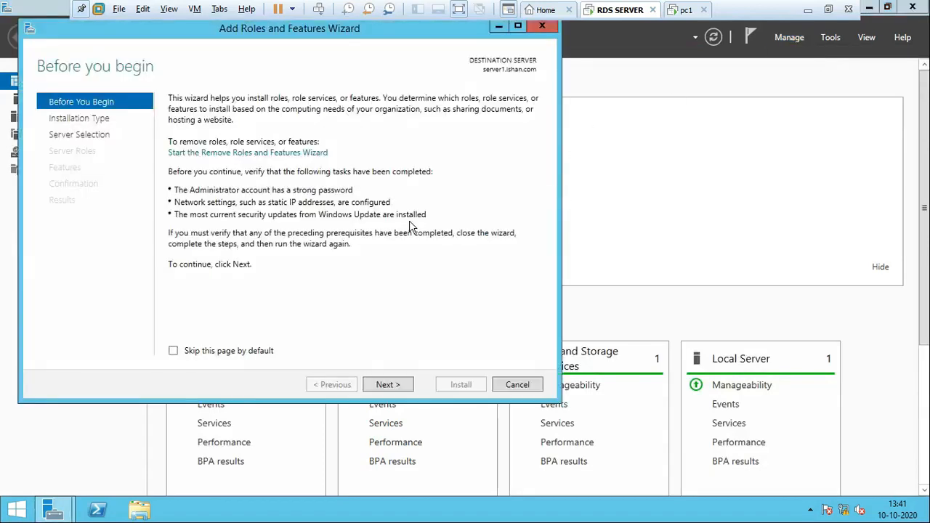
# Step: Choose role-based or feature-based installation and keep the server from the server pool as the destination
pyautogui.click(396, 385)
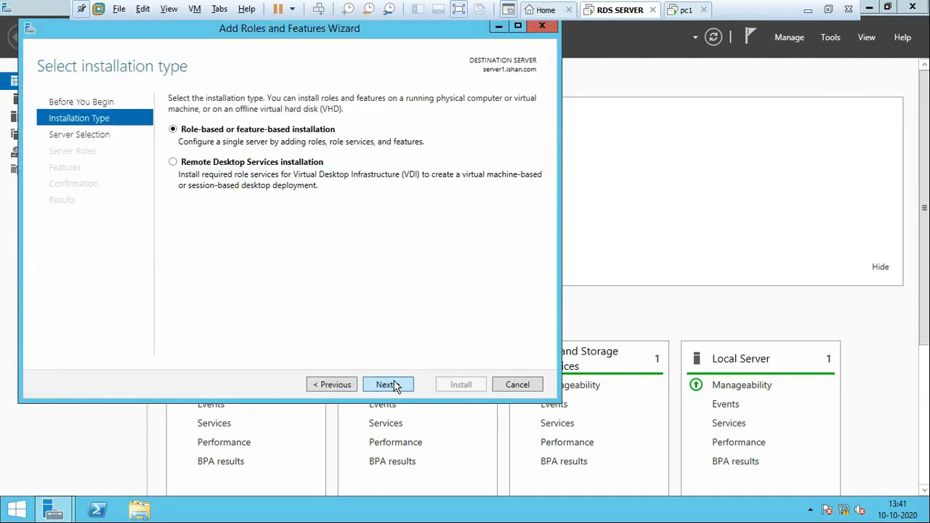
pyautogui.click(396, 385)
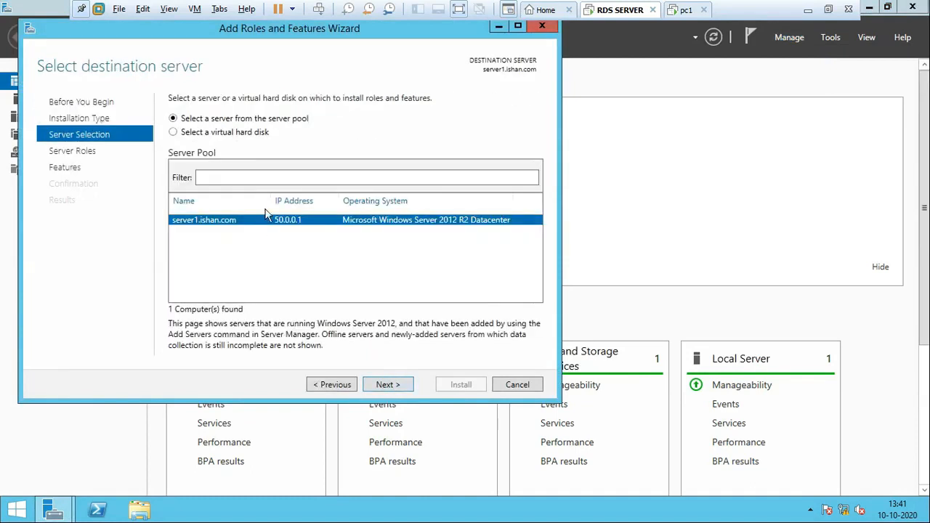
pyautogui.click(334, 385)
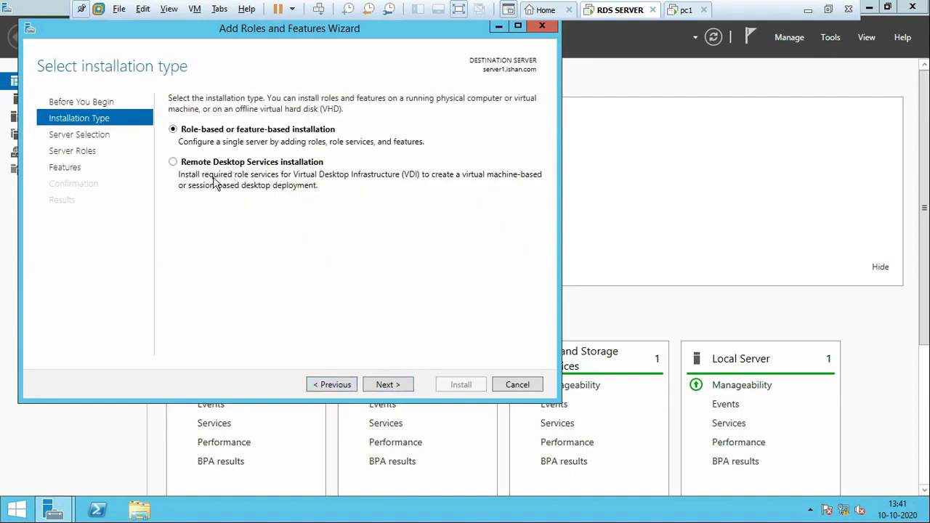
pyautogui.click(386, 389)
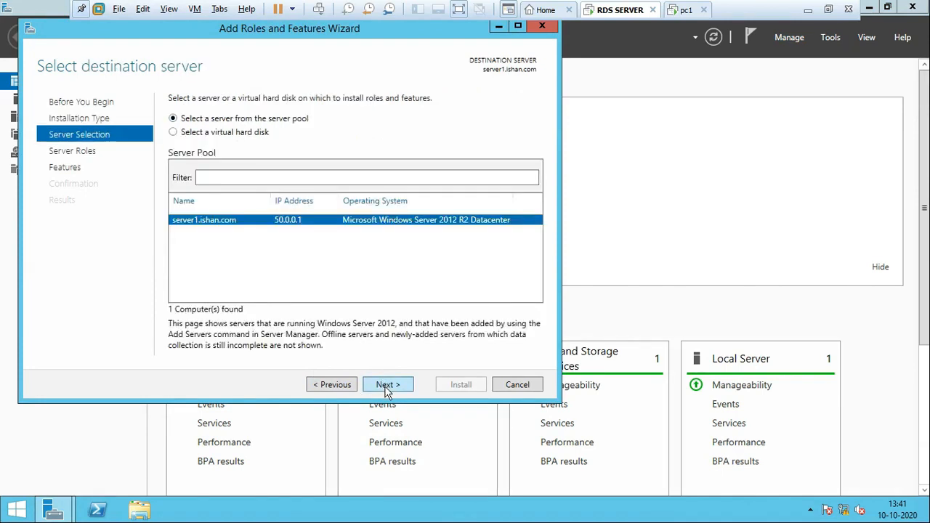
pyautogui.click(386, 389)
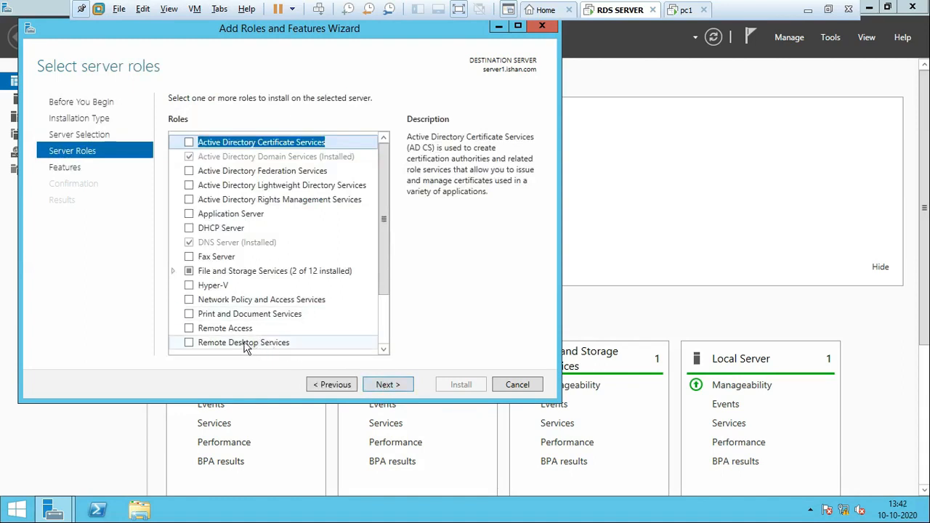
# Step: Select the Remote Desktop Services server role and accept the features page without adding anything
pyautogui.click(211, 344)
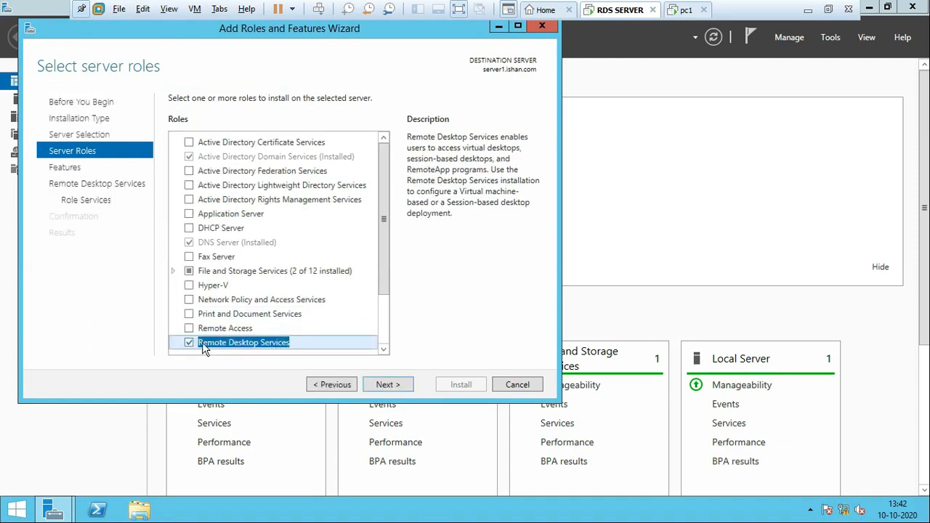
pyautogui.click(390, 390)
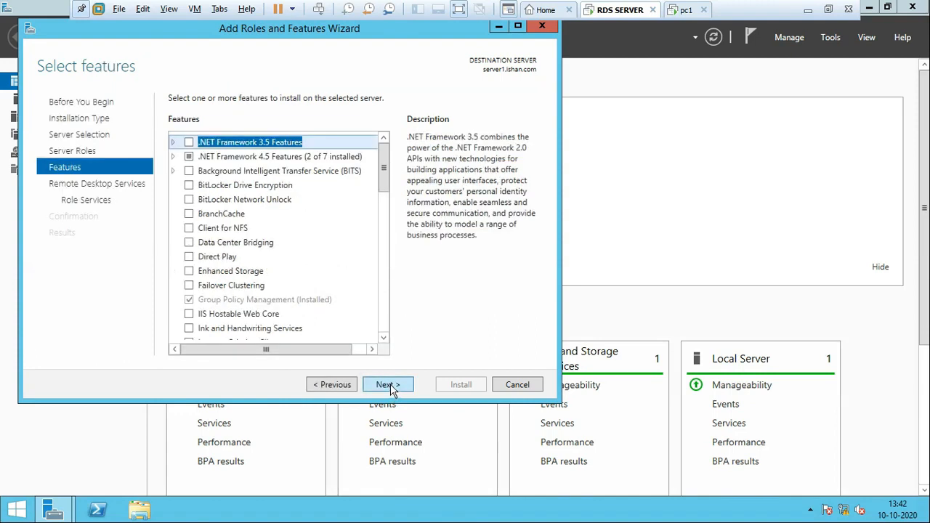
pyautogui.click(390, 386)
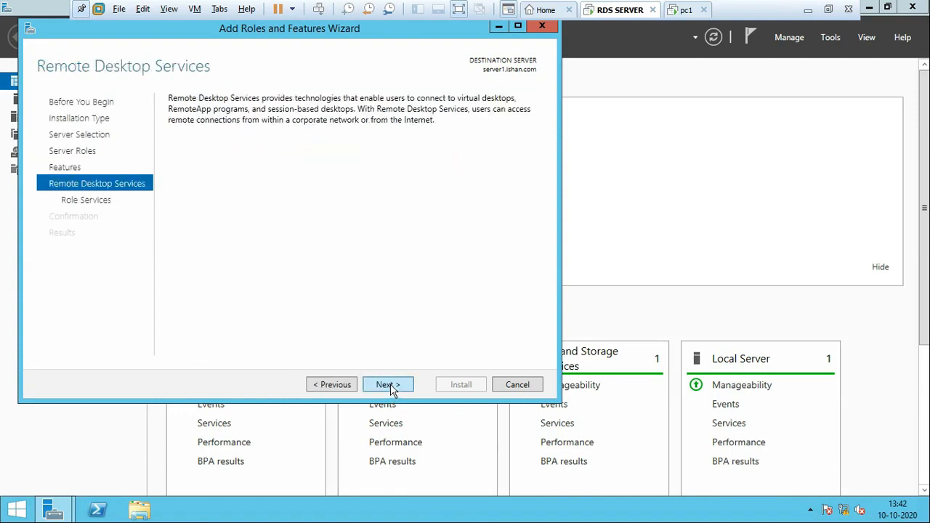
# Step: Return to the features list to review it, and proceed to the Remote Desktop Services role services without extra features
pyautogui.click(340, 385)
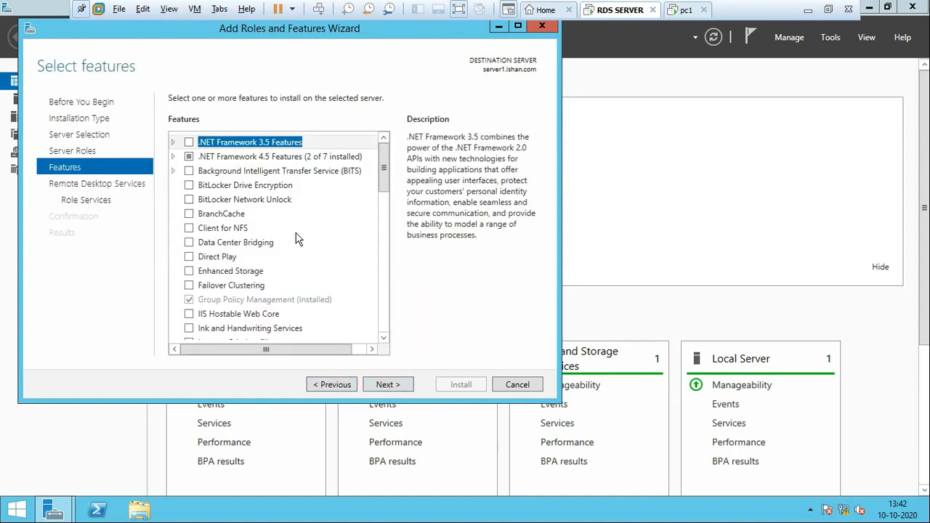
pyautogui.scroll(-3, 305, 298)
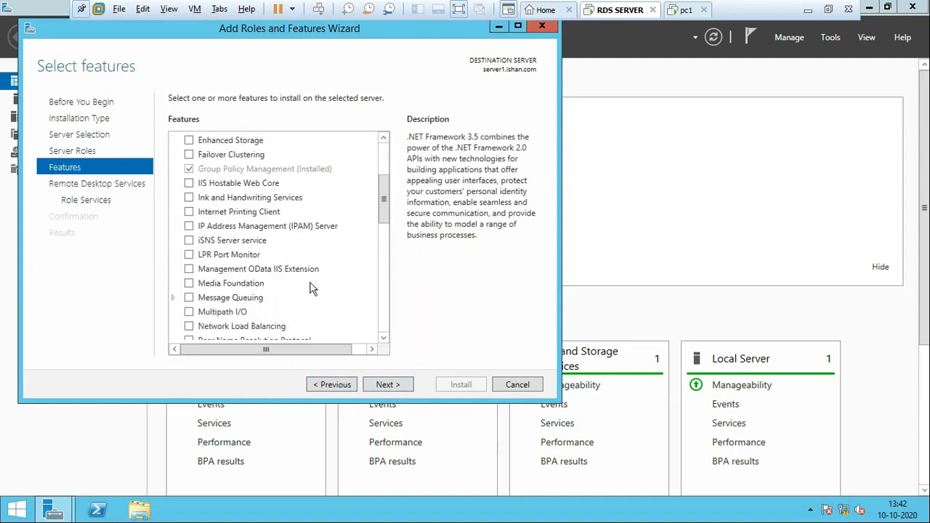
pyautogui.scroll(3, 269, 229)
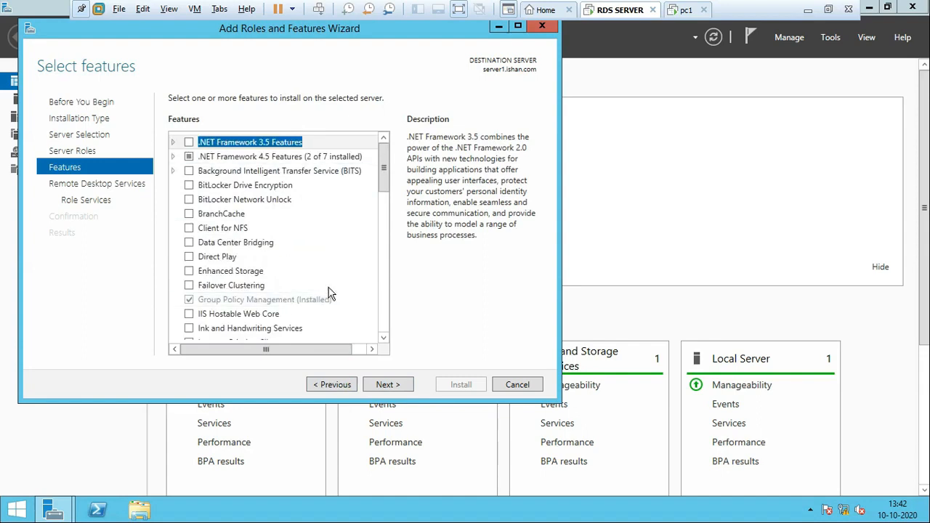
pyautogui.scroll(-3, 328, 293)
pyautogui.scroll(-4, 340, 288)
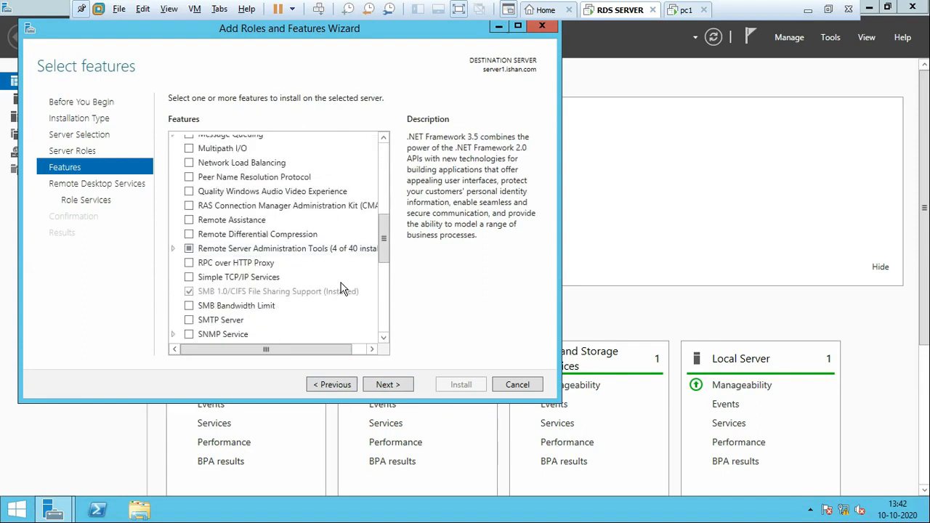
pyautogui.scroll(7, 341, 288)
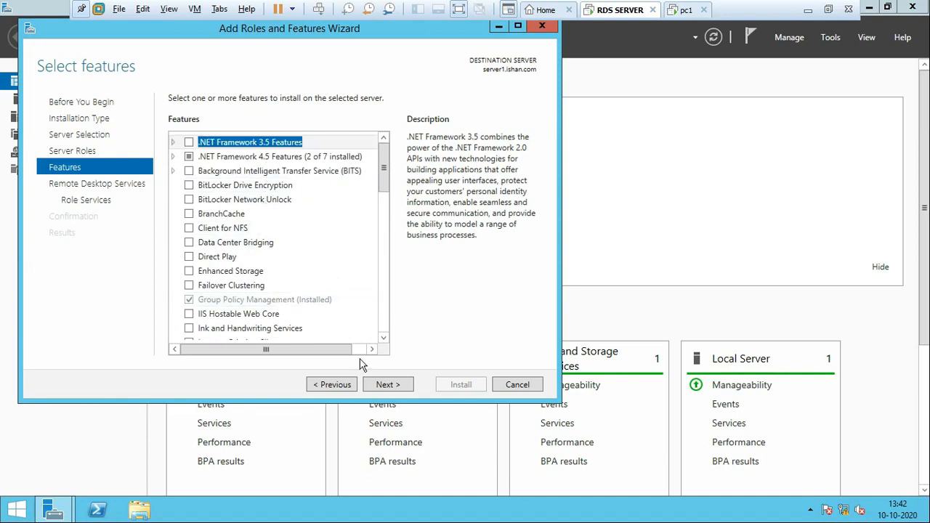
pyautogui.click(376, 387)
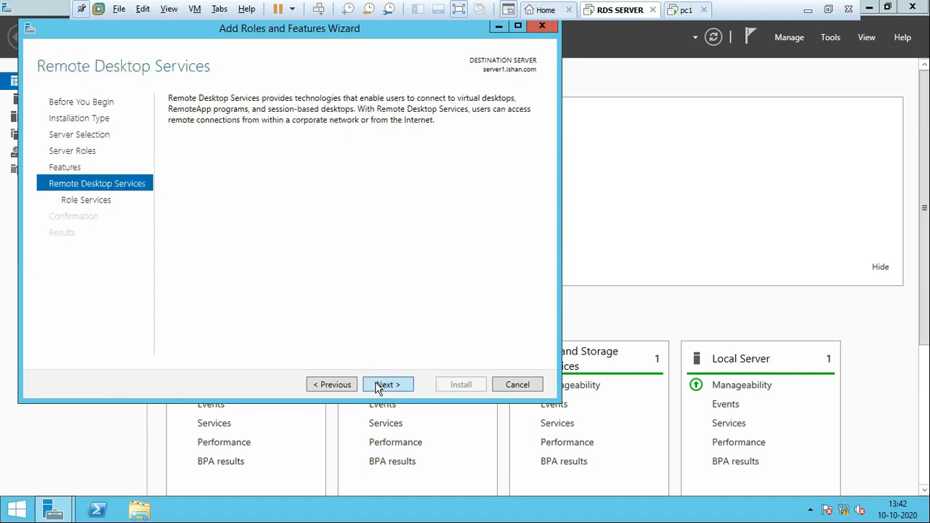
pyautogui.click(376, 387)
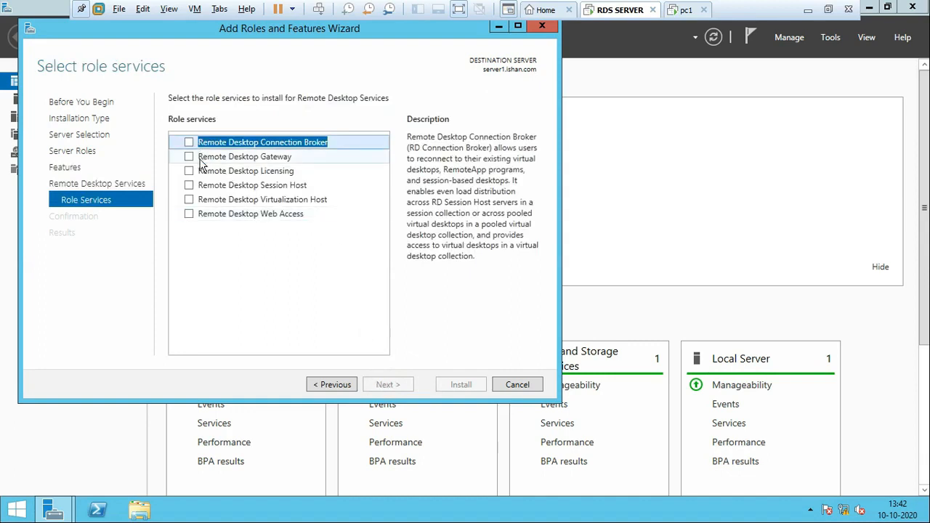
# Step: Add the Remote Desktop Session Host and Remote Desktop Licensing role services with their required features, leaving out Remote Desktop Connection Broker
pyautogui.click(189, 143)
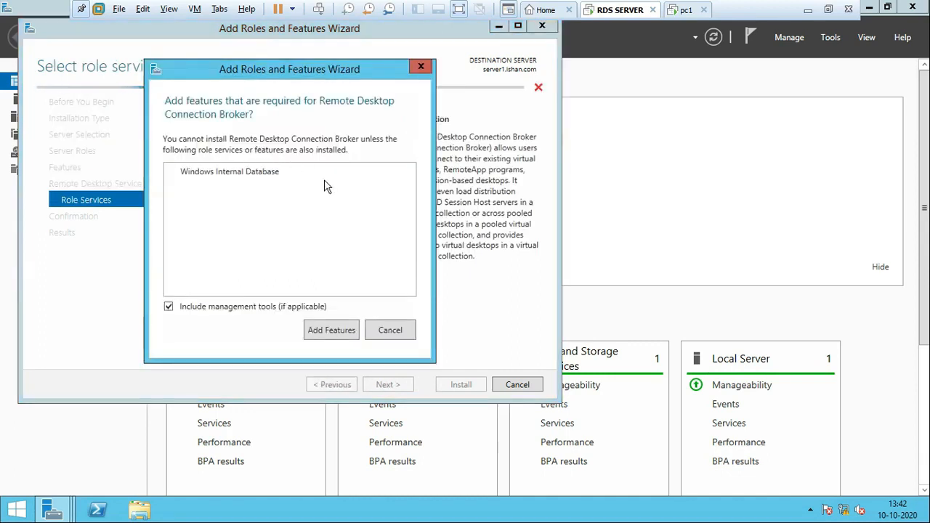
pyautogui.click(404, 330)
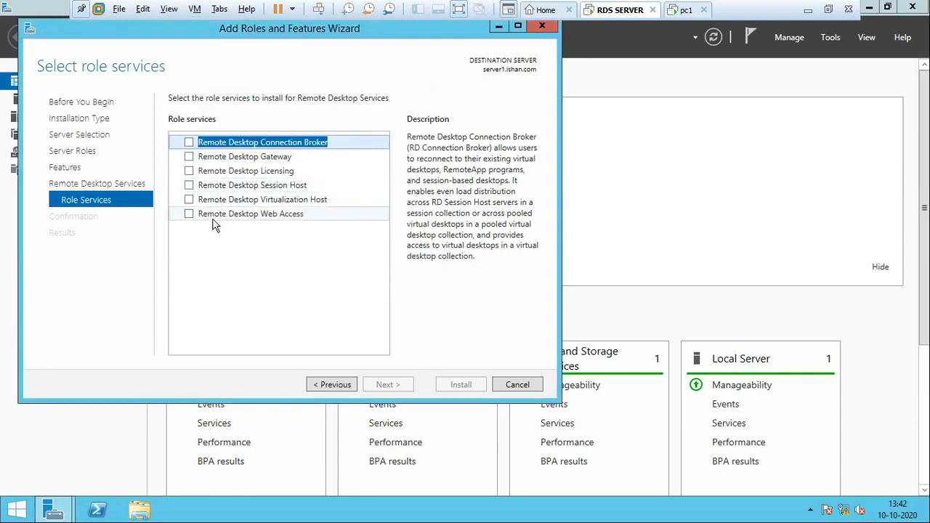
pyautogui.click(189, 185)
pyautogui.click(324, 331)
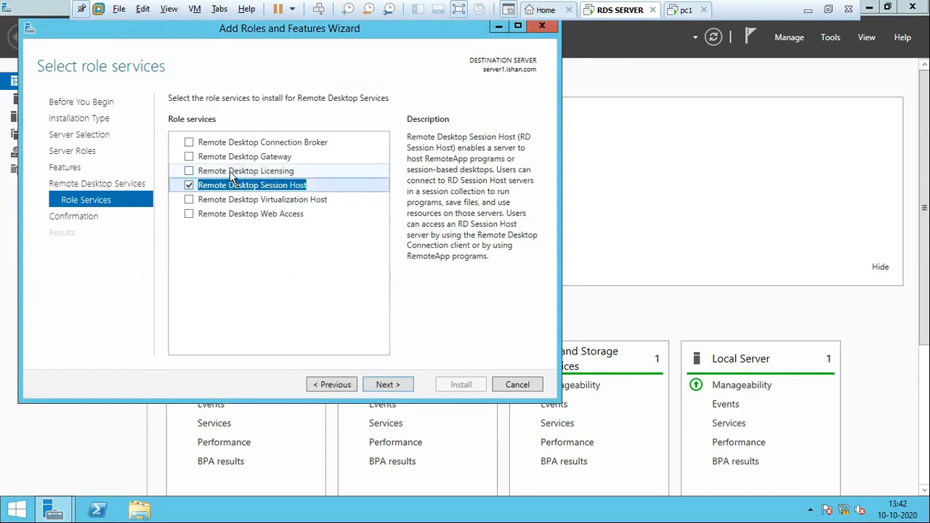
pyautogui.click(189, 171)
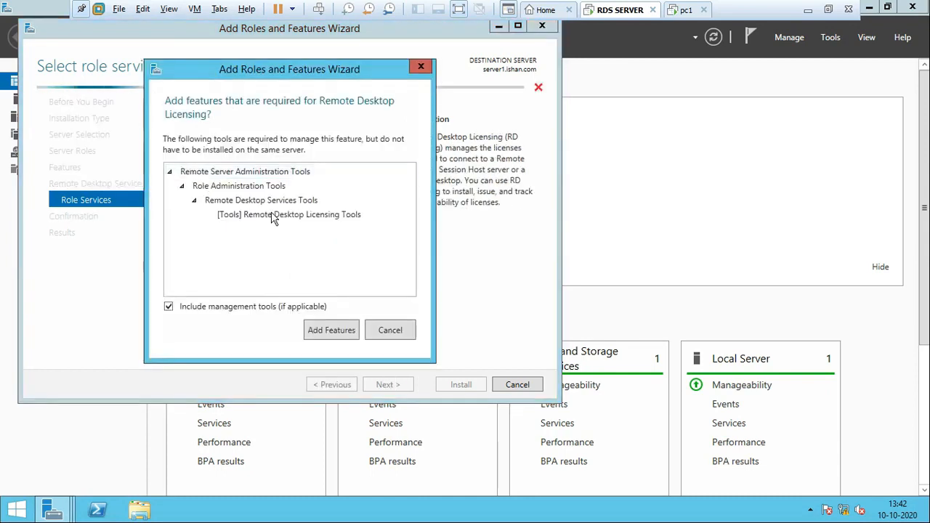
pyautogui.click(332, 329)
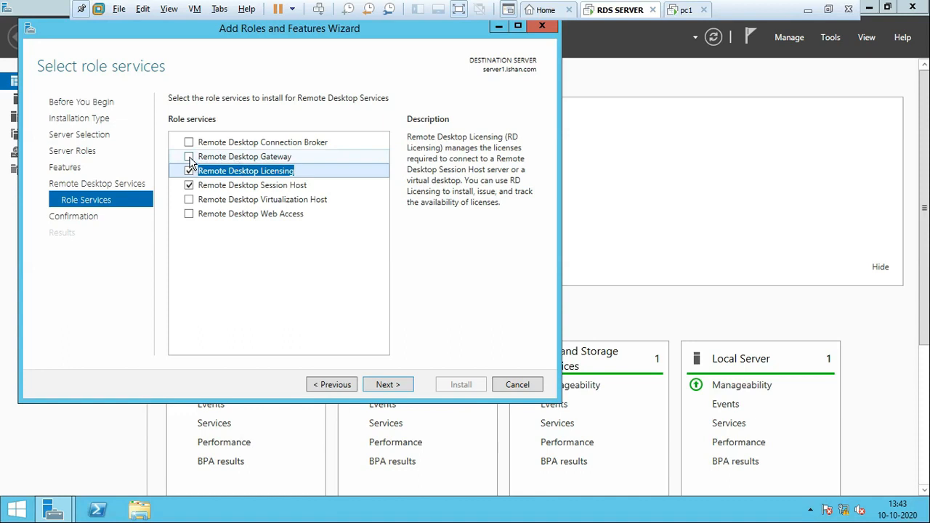
# Step: Add the Remote Desktop Web Access and Remote Desktop Gateway role services with their required features
pyautogui.click(189, 215)
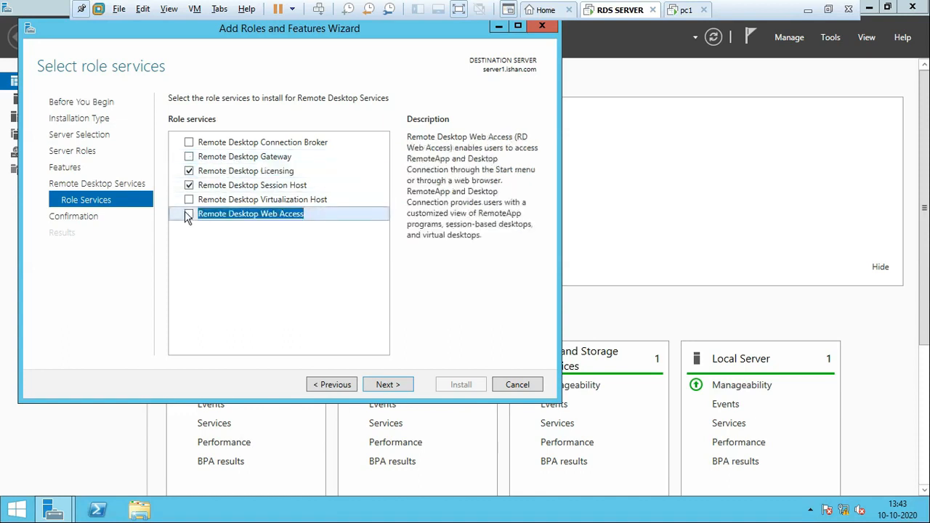
pyautogui.click(334, 331)
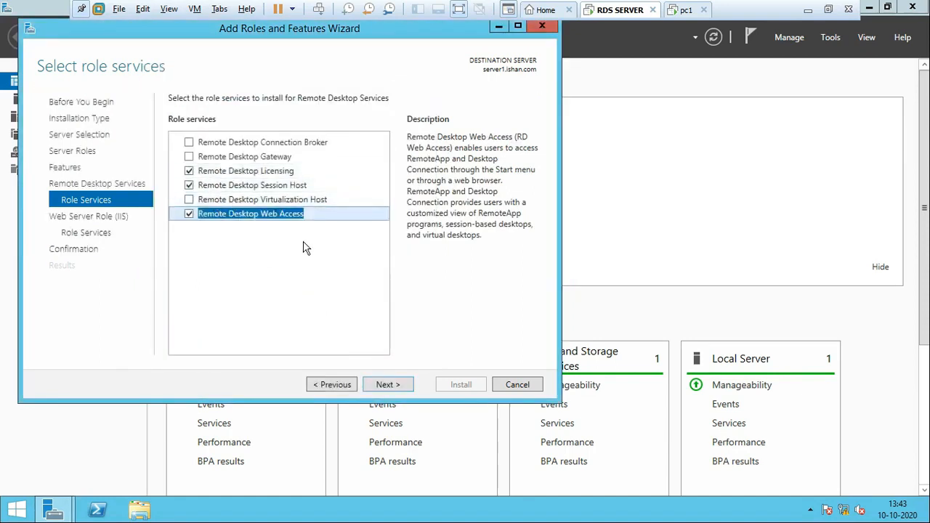
pyautogui.click(189, 157)
pyautogui.click(333, 331)
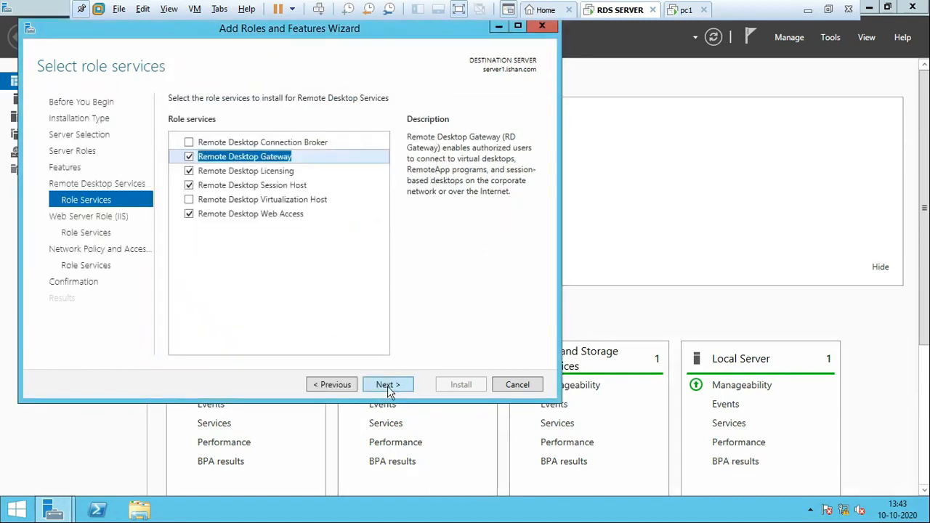
# Step: Review and accept the default Web Server (IIS) role services, and proceed to the Network Policy and Access Services role services
pyautogui.click(387, 385)
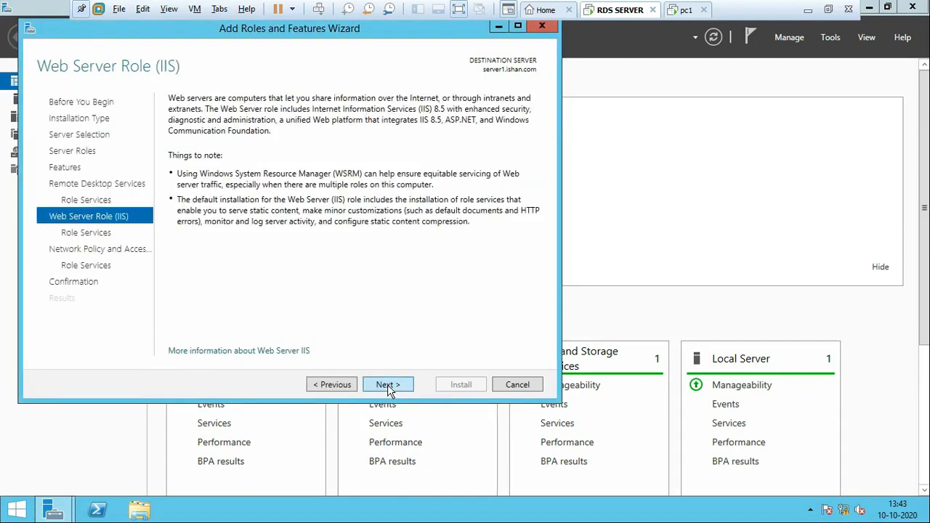
pyautogui.click(387, 385)
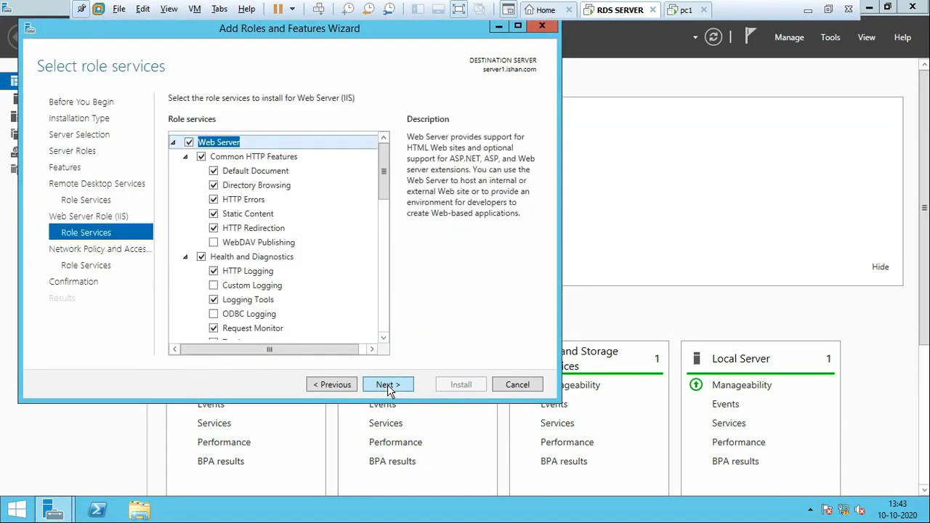
pyautogui.scroll(-4, 325, 309)
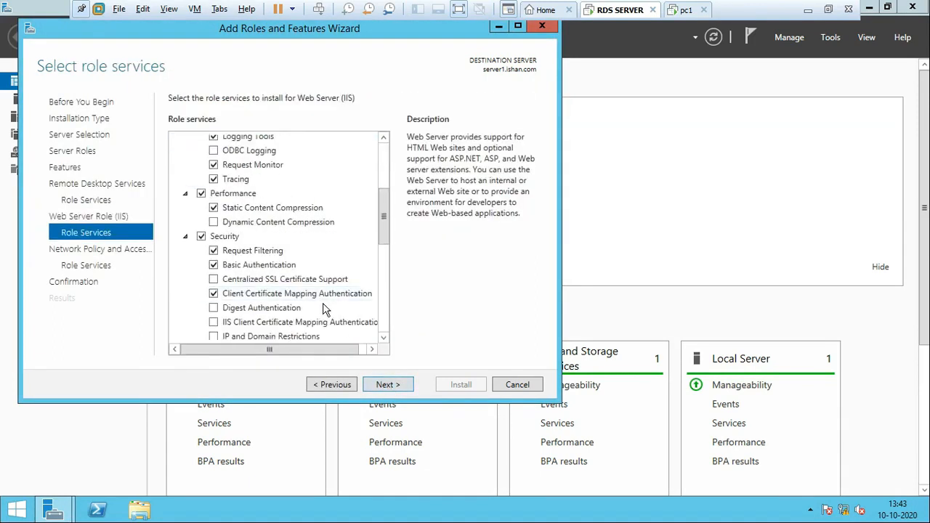
pyautogui.scroll(-5, 327, 314)
pyautogui.scroll(-3, 338, 320)
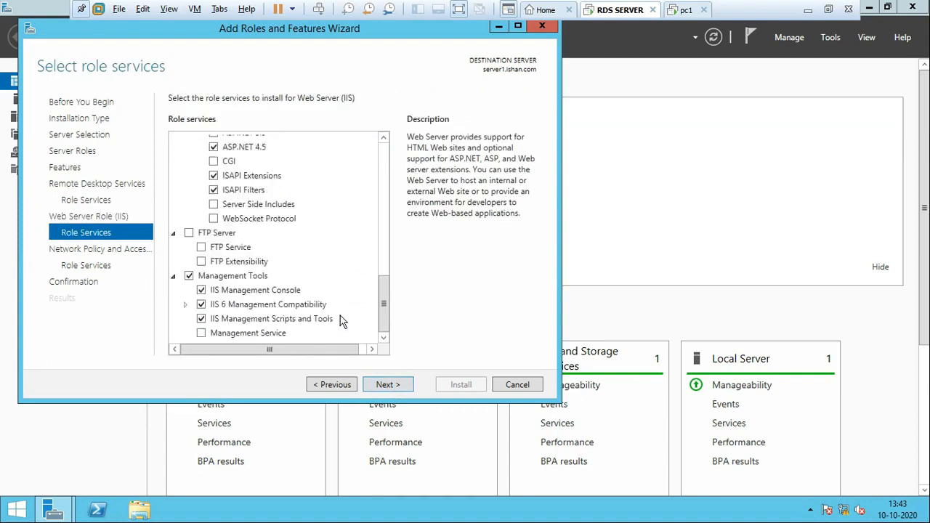
pyautogui.scroll(10, 340, 316)
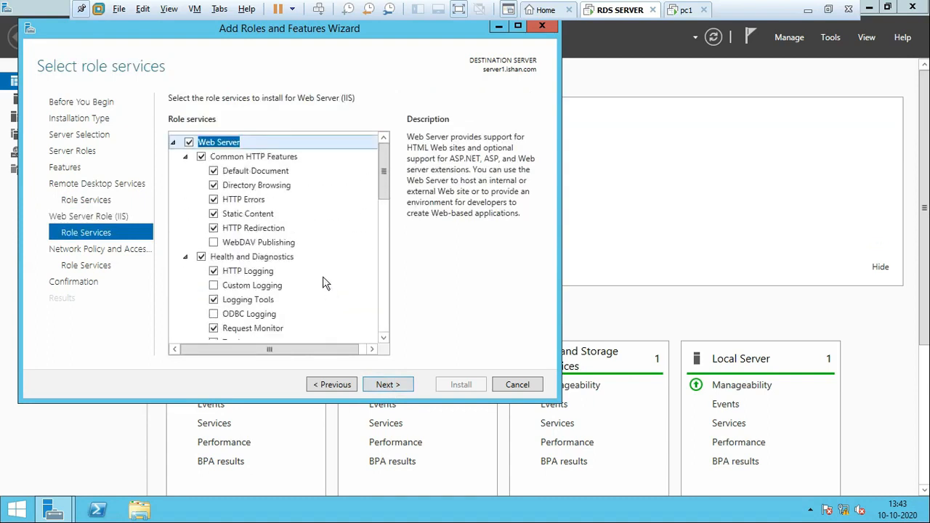
pyautogui.click(386, 387)
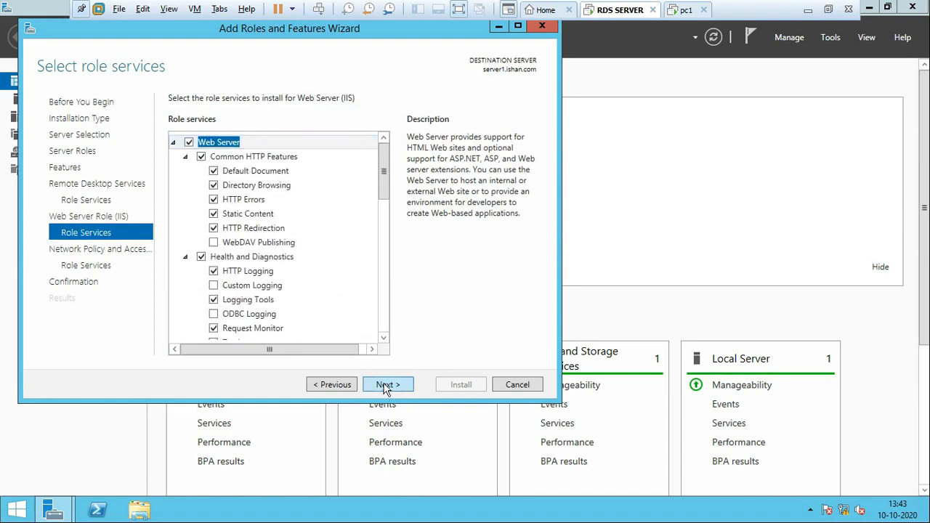
pyautogui.click(399, 383)
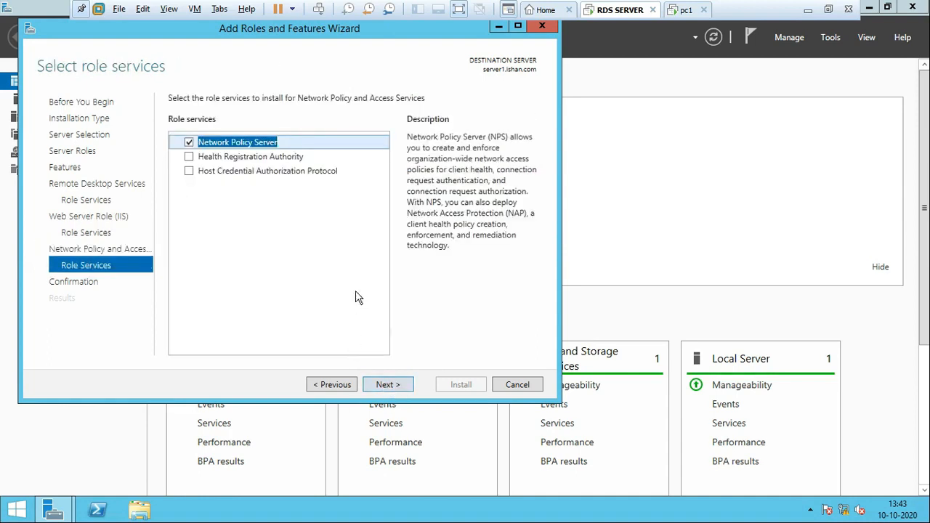
# Step: Keep only Network Policy Server for Network Policy and Access Services, install the selected roles, close the finished wizard and check the server notifications
pyautogui.click(393, 385)
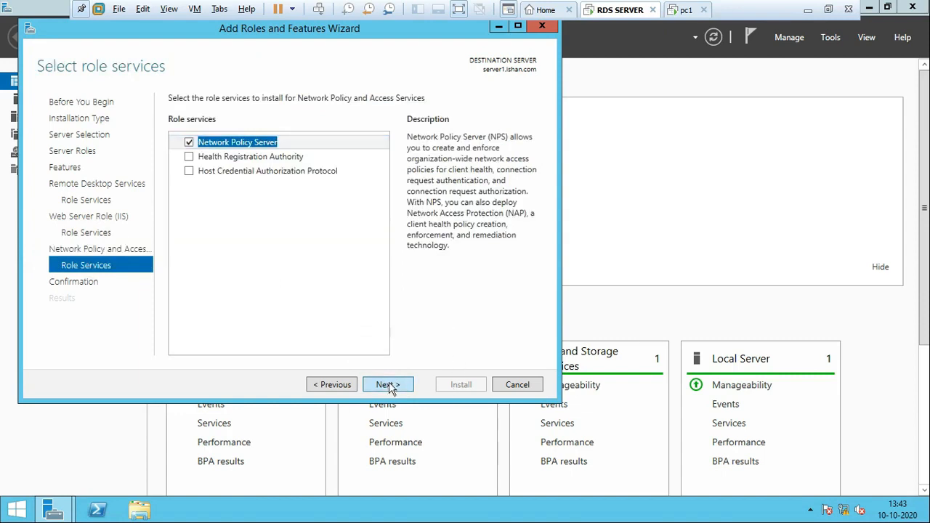
pyautogui.click(460, 389)
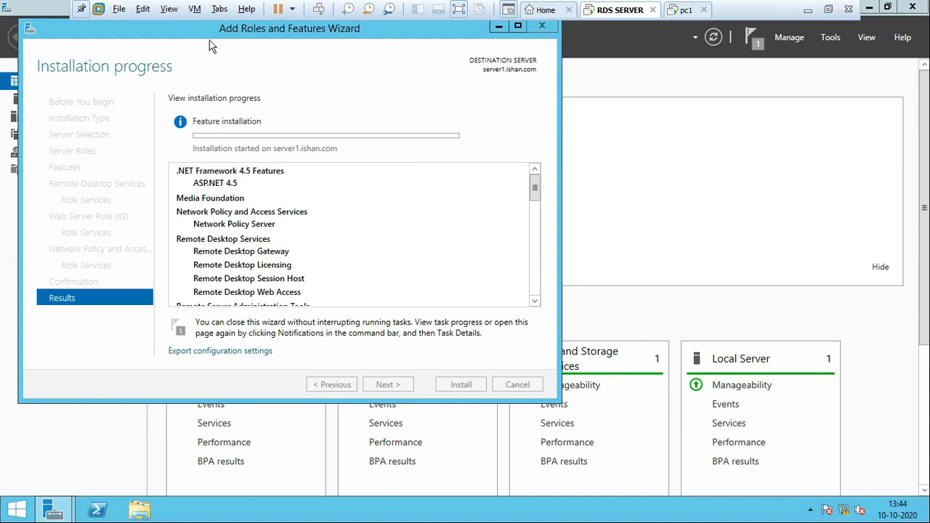
pyautogui.moveTo(186, 27); pyautogui.dragTo(298, 76)
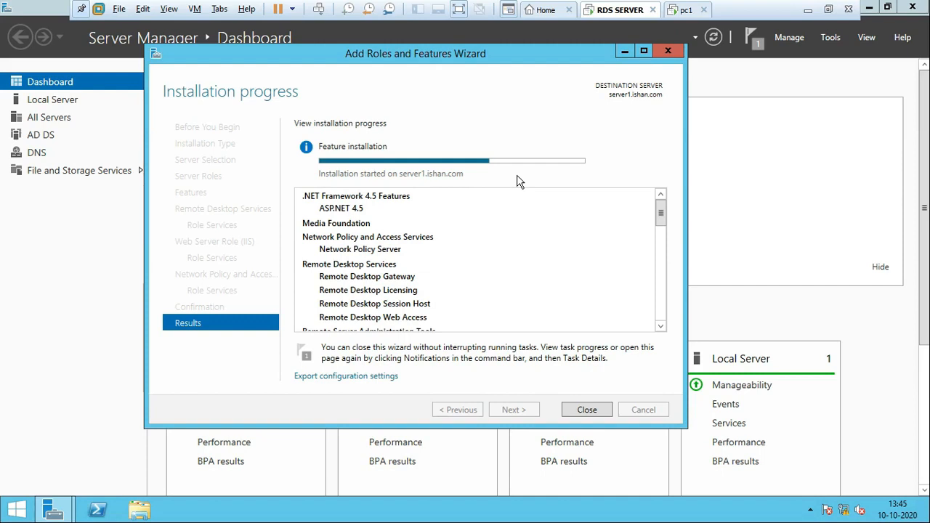
pyautogui.moveTo(510, 53); pyautogui.dragTo(557, 49)
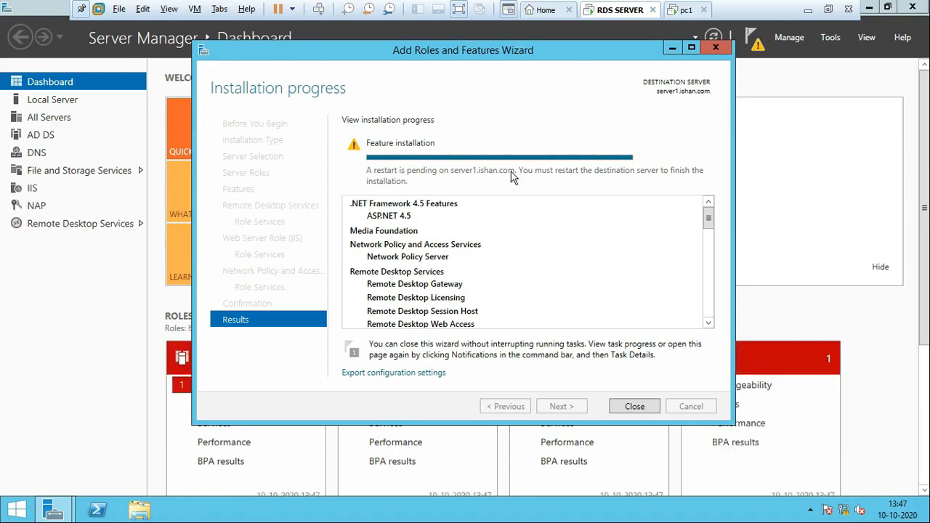
pyautogui.click(635, 407)
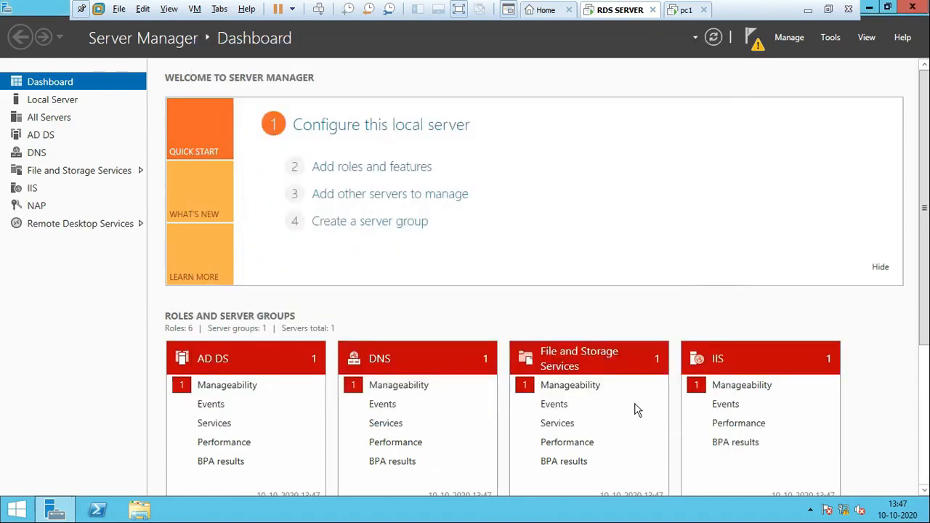
pyautogui.click(759, 43)
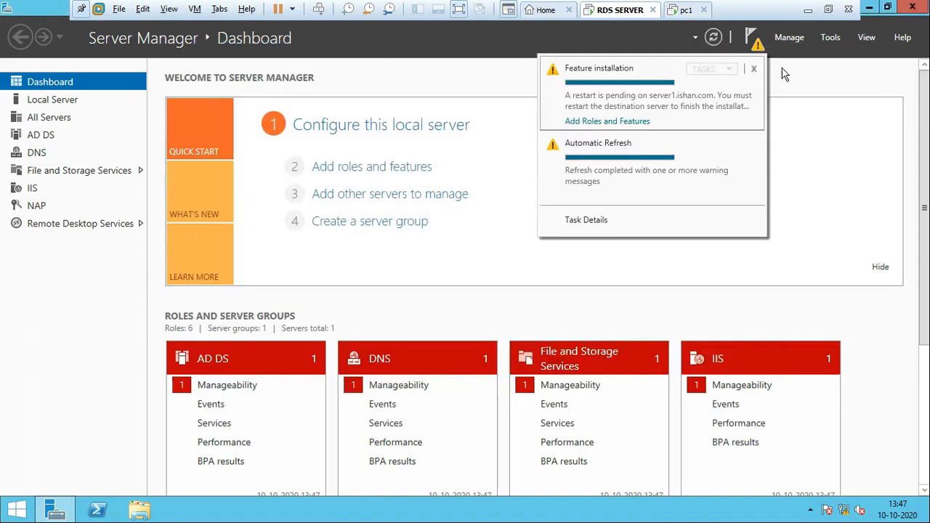
# Step: Start adding roles and features again, choosing Remote Desktop Services installation as the installation type
pyautogui.click(790, 42)
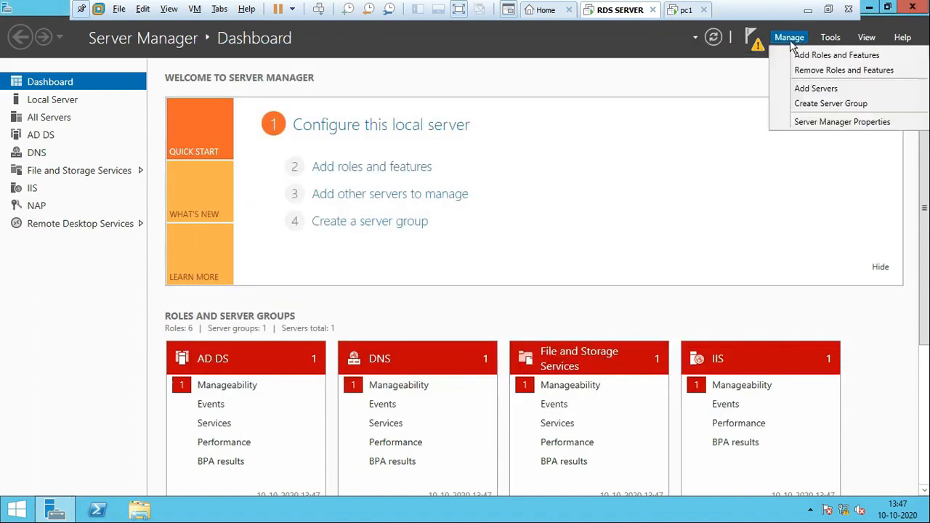
pyautogui.click(803, 57)
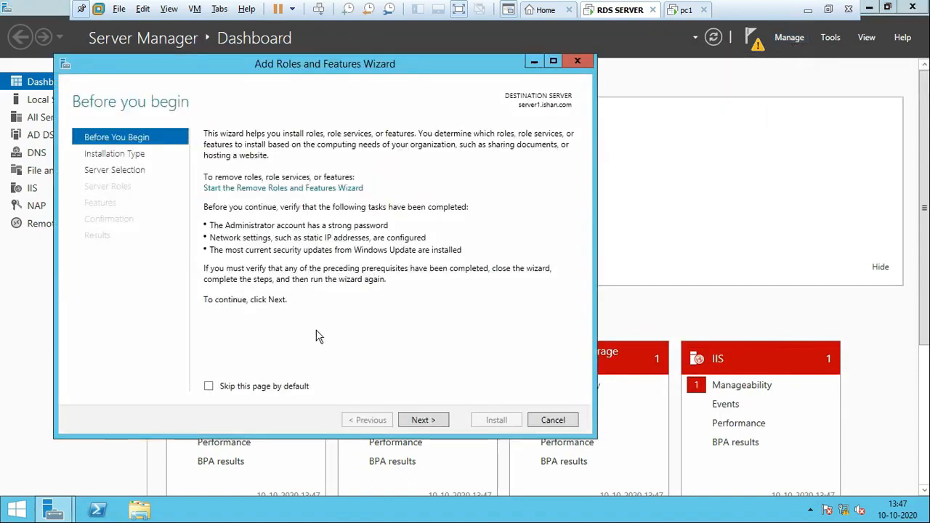
pyautogui.click(423, 425)
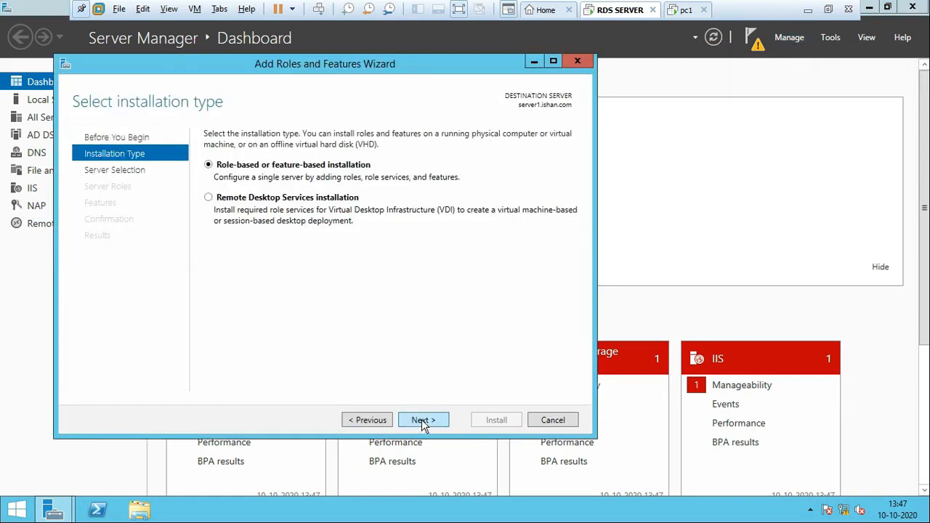
pyautogui.click(209, 197)
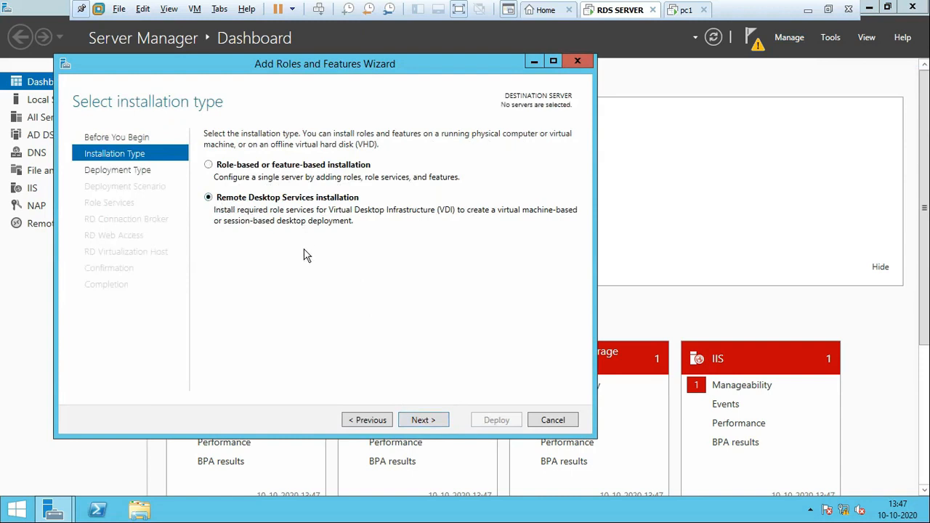
pyautogui.click(426, 420)
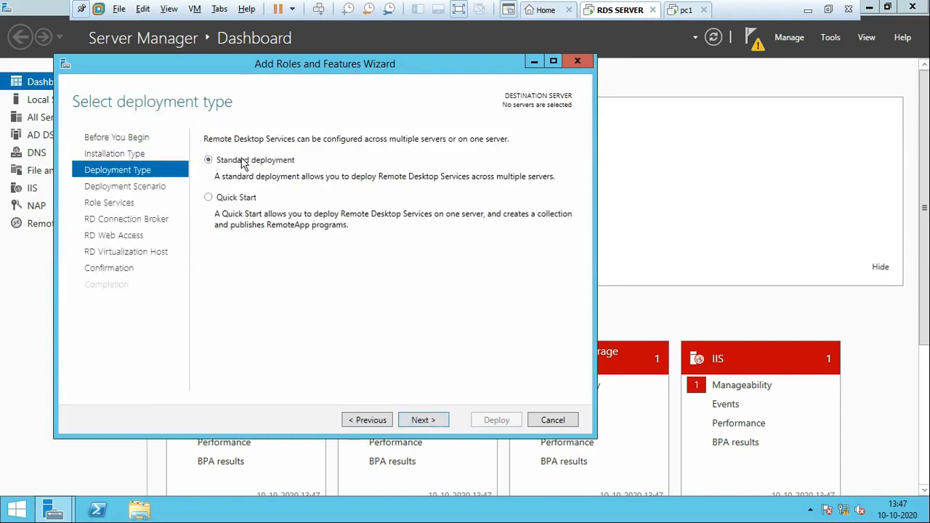
# Step: Try to set up a Quick Start, session-based desktop deployment on server1
pyautogui.click(234, 199)
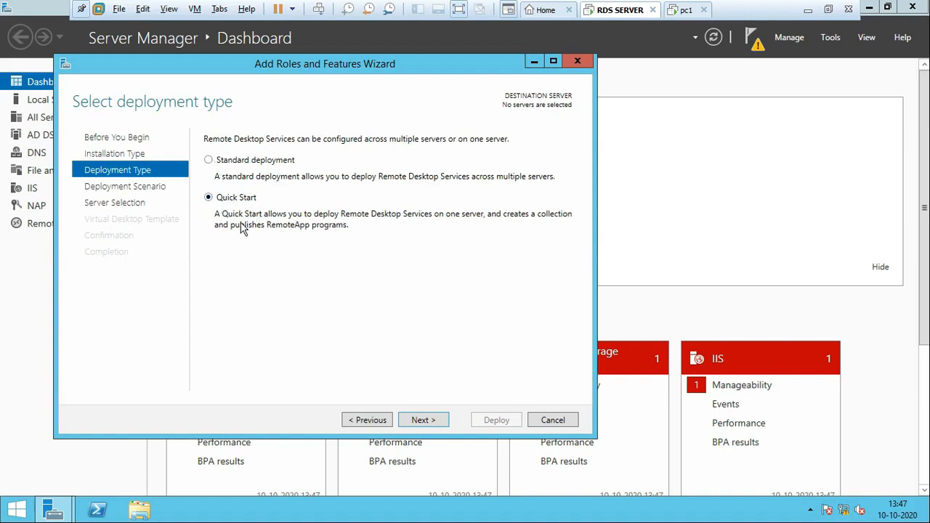
pyautogui.click(427, 422)
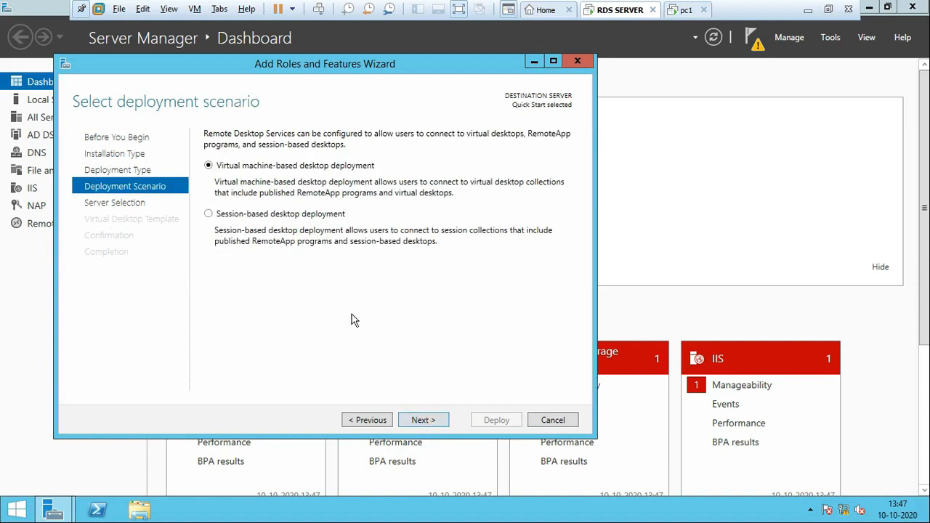
pyautogui.click(220, 217)
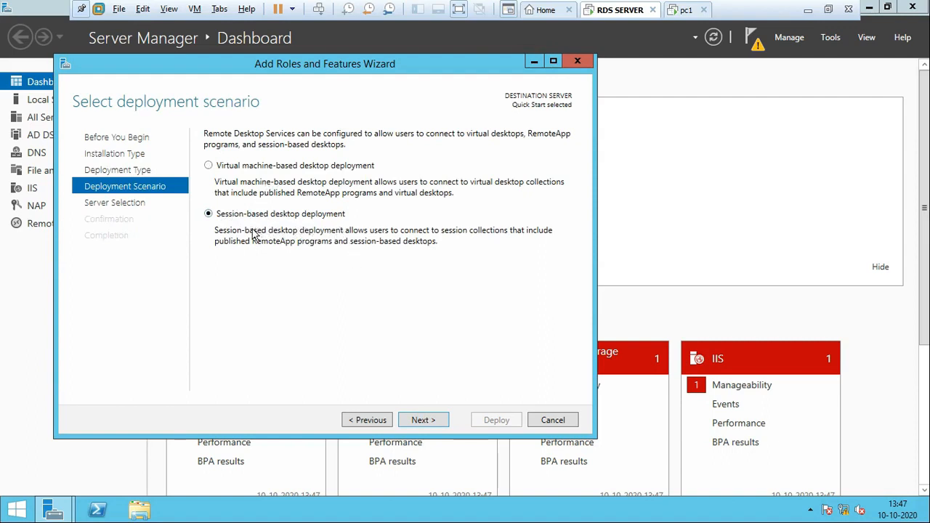
pyautogui.click(431, 426)
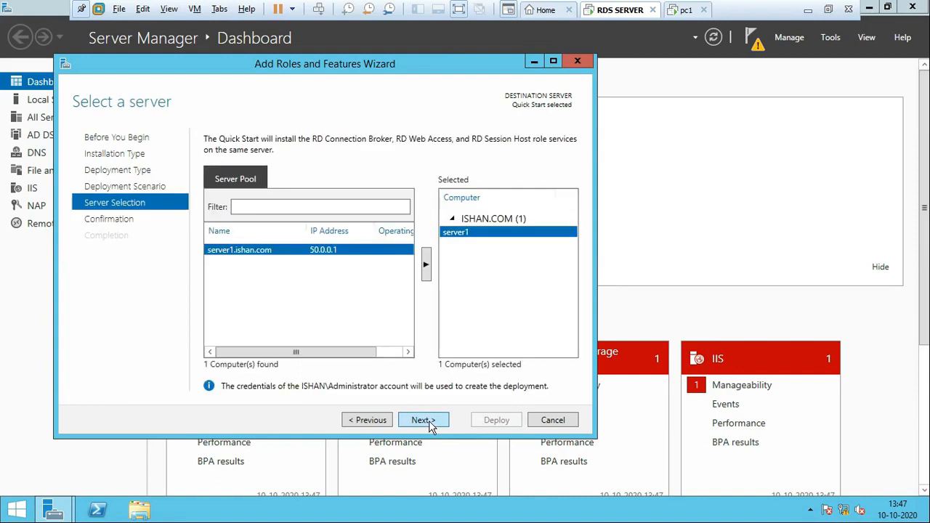
pyautogui.click(422, 425)
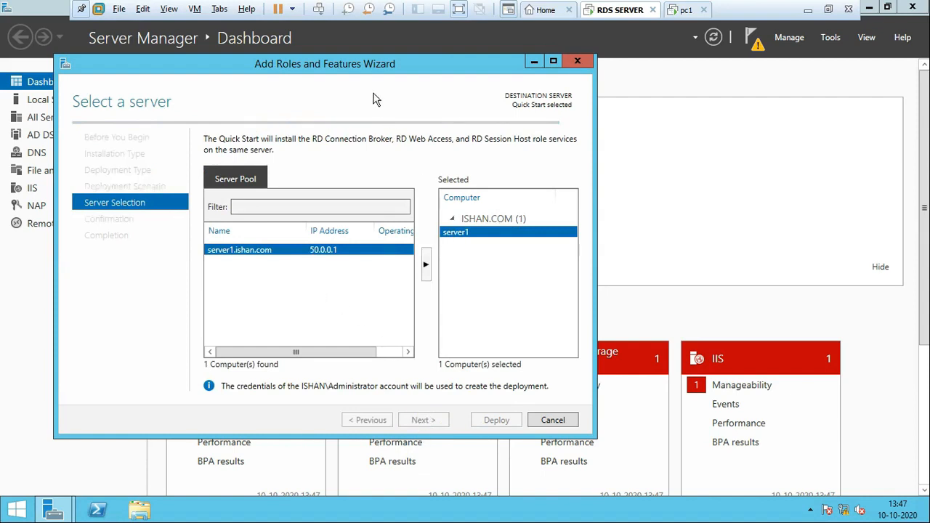
pyautogui.moveTo(369, 70); pyautogui.dragTo(471, 72)
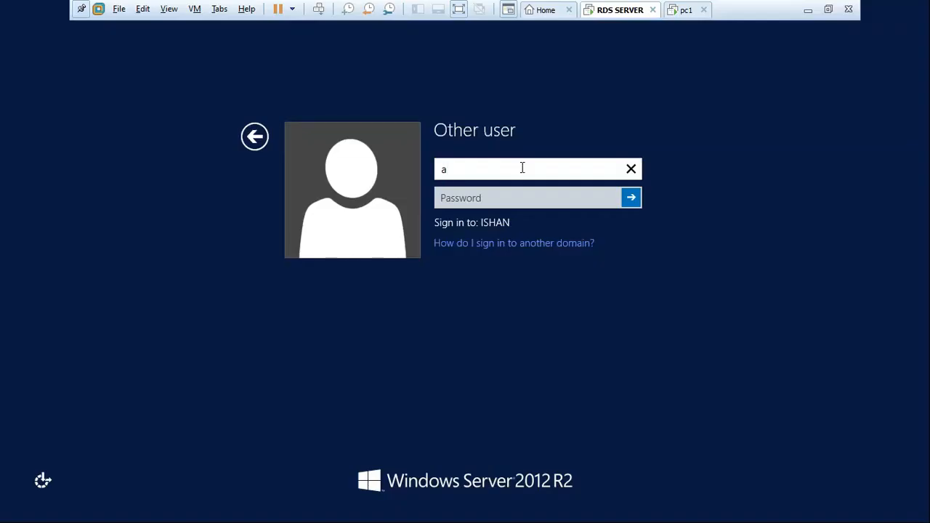
# Step: Sign in to the Windows server as administrator with the account password, and refresh the desktop
pyautogui.write('dministrator')
pyautogui.press('Tab')
pyautogui.write('•••••')
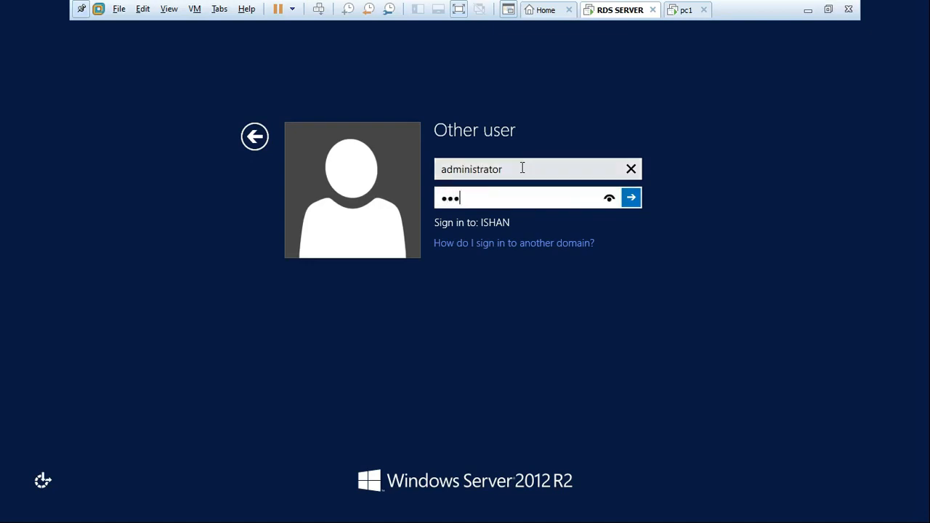
pyautogui.write('•••••')
pyautogui.press('Return')
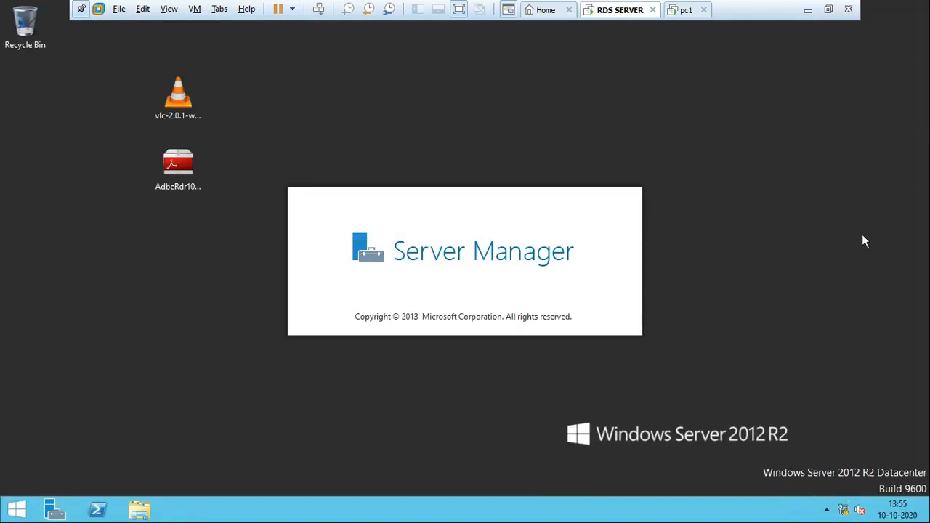
pyautogui.rightClick(804, 119)
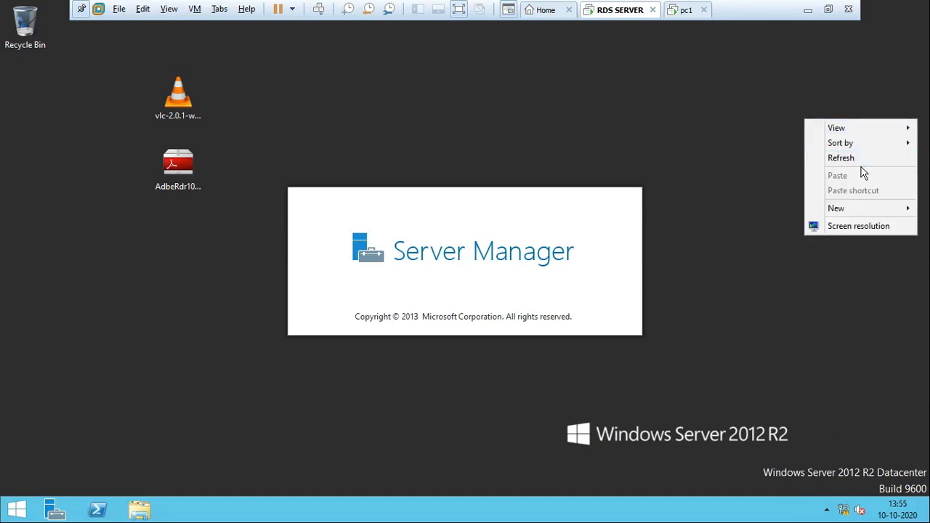
pyautogui.click(853, 158)
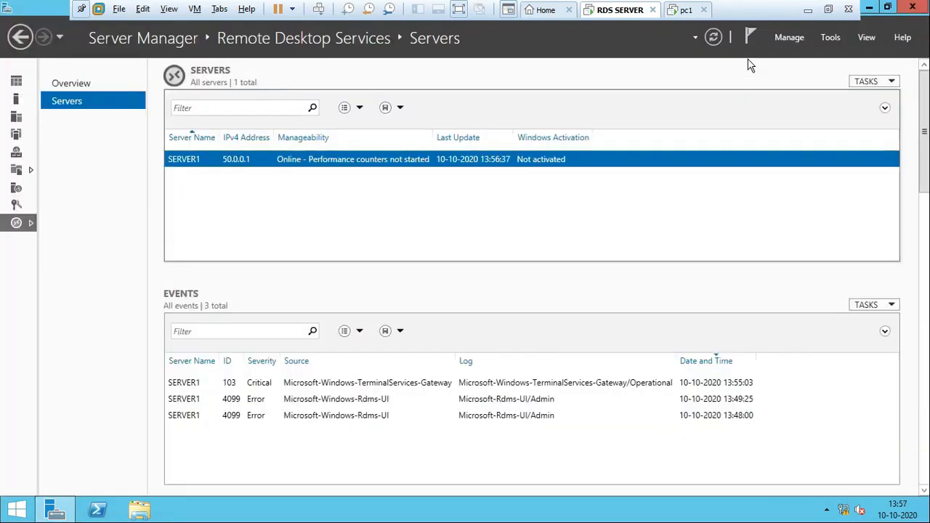
# Step: Set up a Remote Desktop Services installation on server1 as a Quick Start with RD Connection Broker, RD Web Access and RD Session Host
pyautogui.click(792, 38)
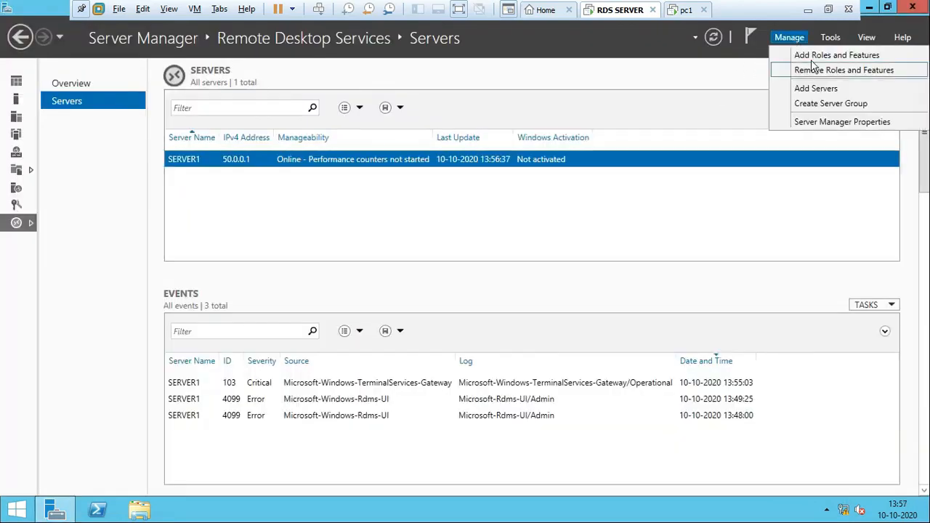
pyautogui.click(810, 57)
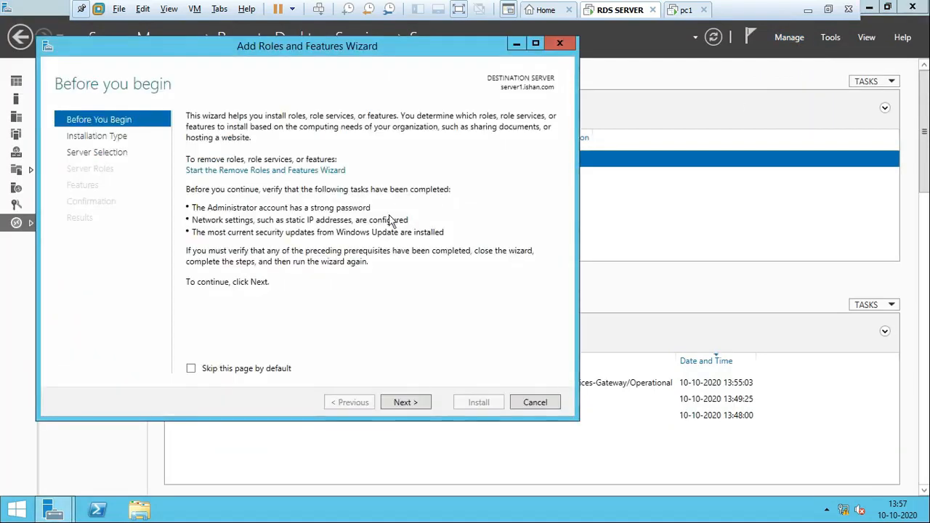
pyautogui.click(407, 404)
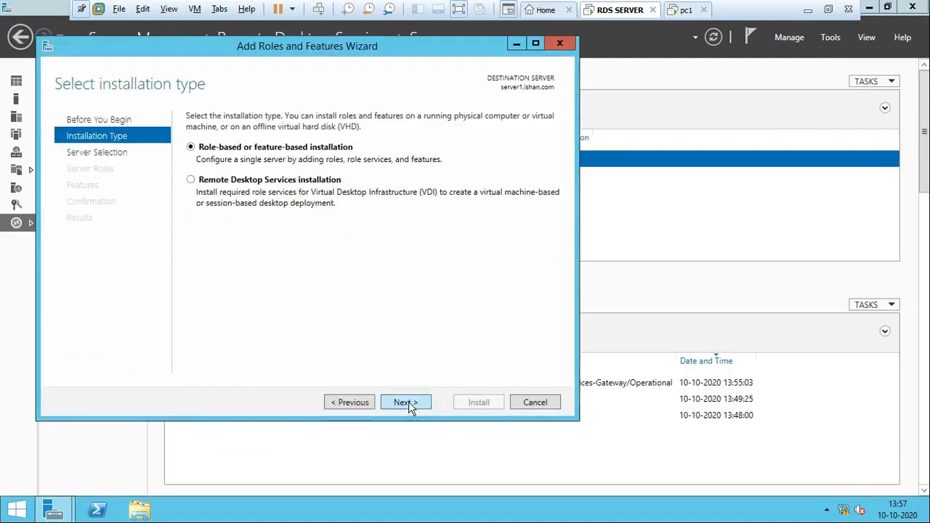
pyautogui.click(213, 187)
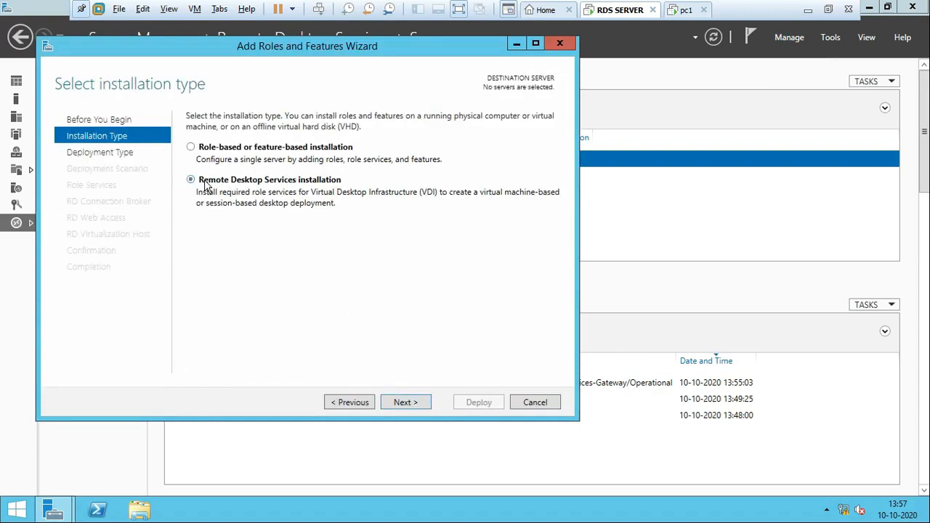
pyautogui.click(409, 404)
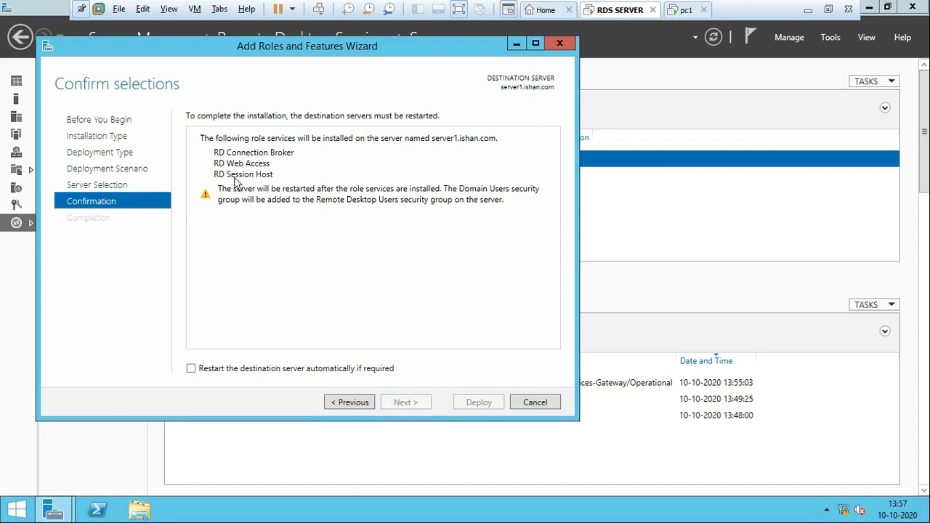
# Step: Allow the destination server to restart automatically if required, deploy the role services, and close the wizard after completion
pyautogui.click(222, 369)
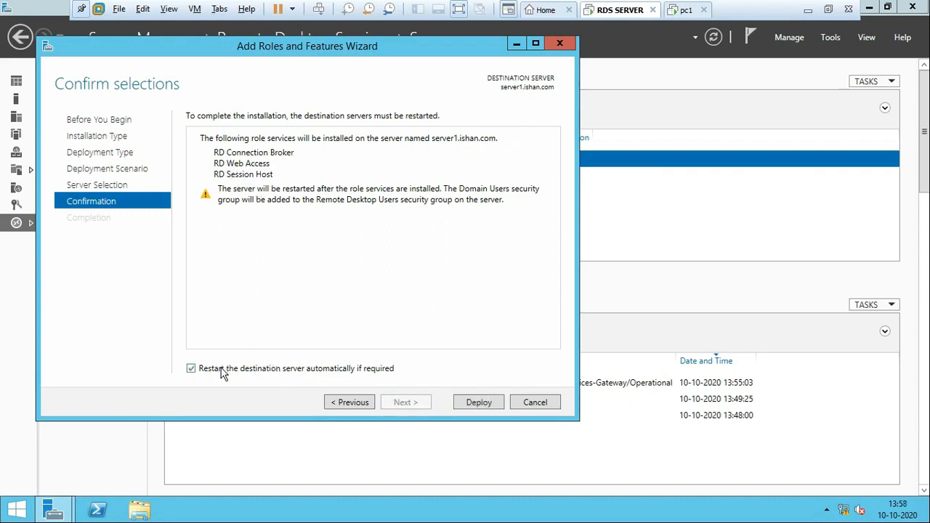
pyautogui.click(484, 405)
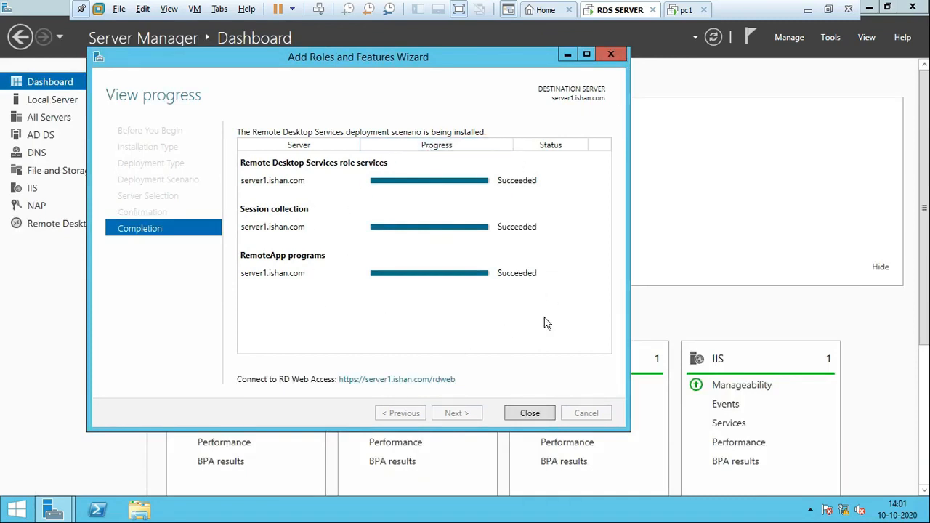
pyautogui.click(529, 413)
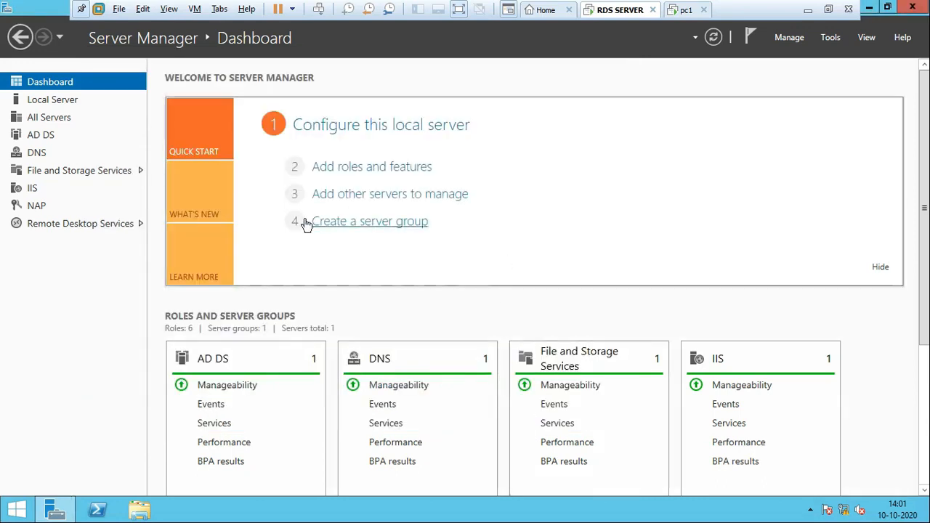
# Step: Open QuickSessionCollection in Remote Desktop Services and review its published RemoteApp programs Calculator, Paint and WordPad
pyautogui.click(80, 223)
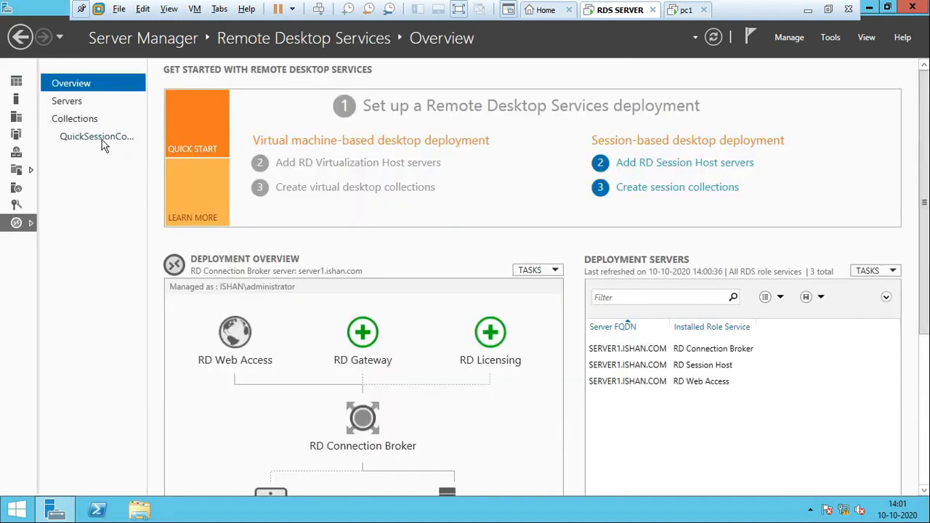
pyautogui.click(102, 141)
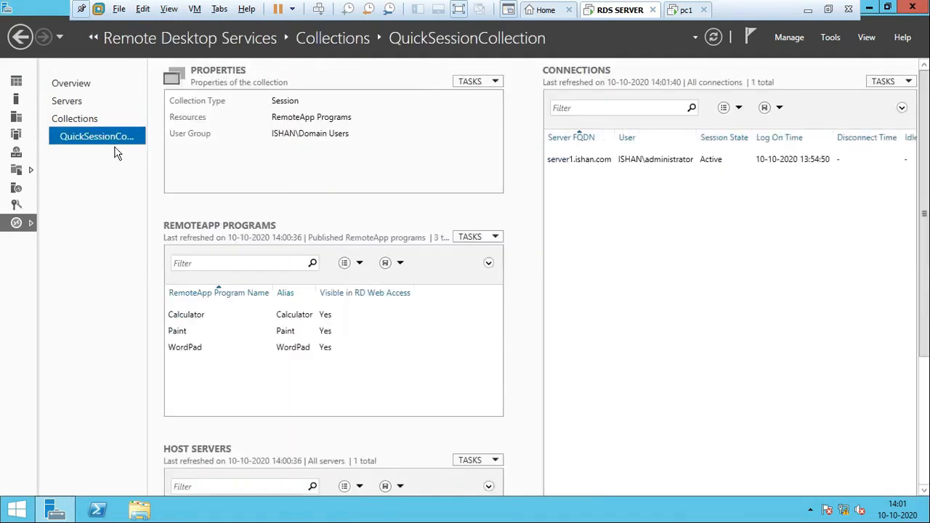
pyautogui.click(286, 335)
pyautogui.click(291, 349)
pyautogui.click(297, 332)
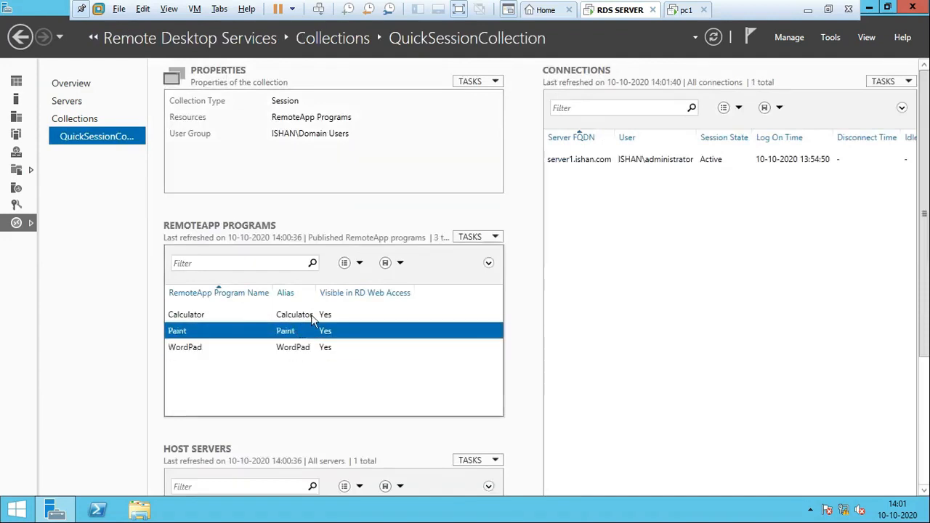
pyautogui.click(311, 315)
pyautogui.click(312, 336)
pyautogui.click(308, 348)
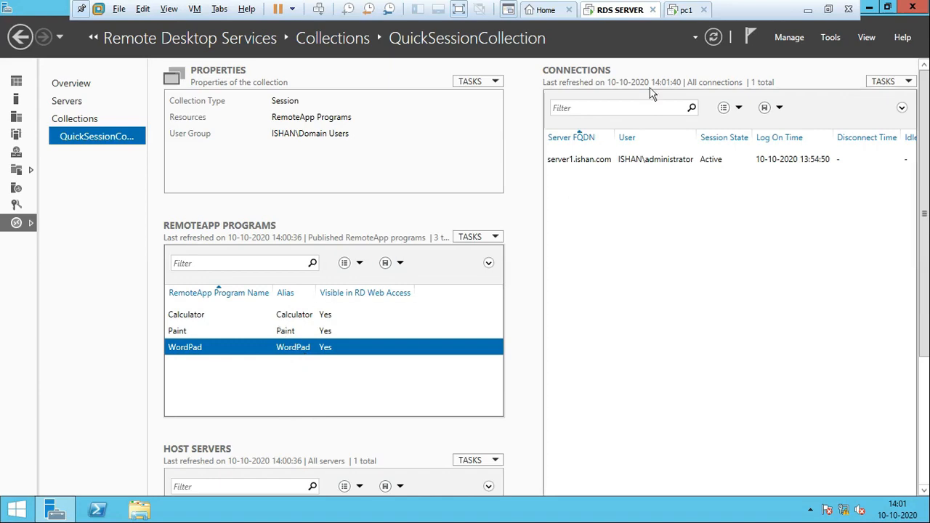
# Step: Check the pc1 client virtual machine and return to the RDS SERVER virtual machine
pyautogui.click(686, 11)
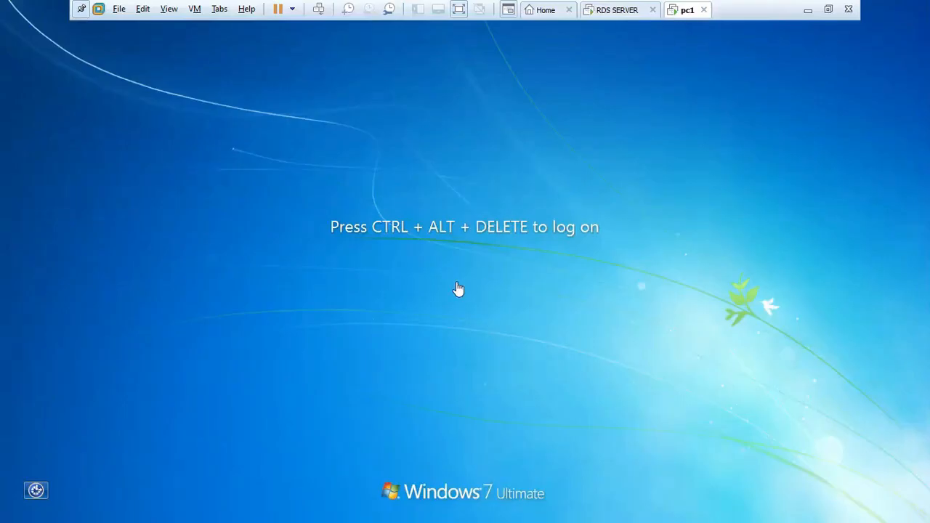
pyautogui.click(616, 10)
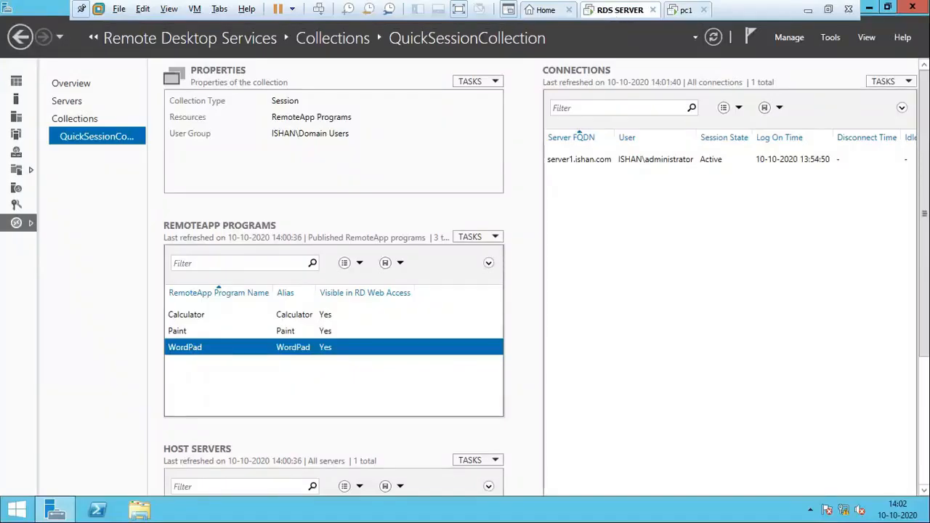
# Step: Install VLC media player 2.0.1 from its desktop installer with the default components and show the installation details
pyautogui.click(870, 7)
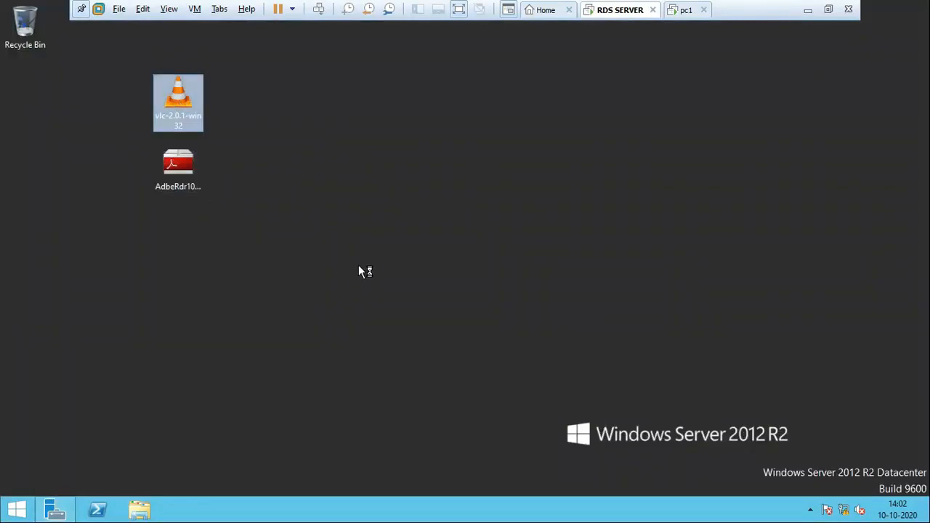
pyautogui.click(469, 289)
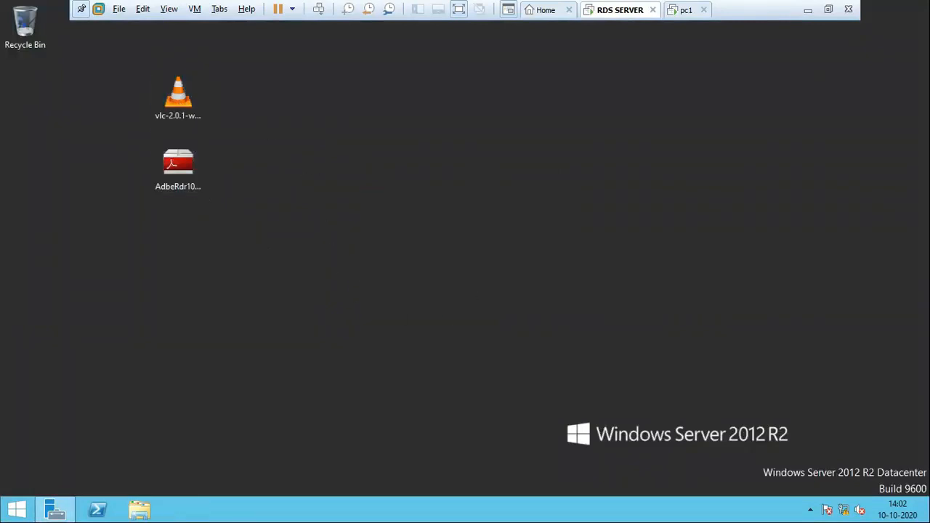
pyautogui.click(545, 365)
pyautogui.click(544, 364)
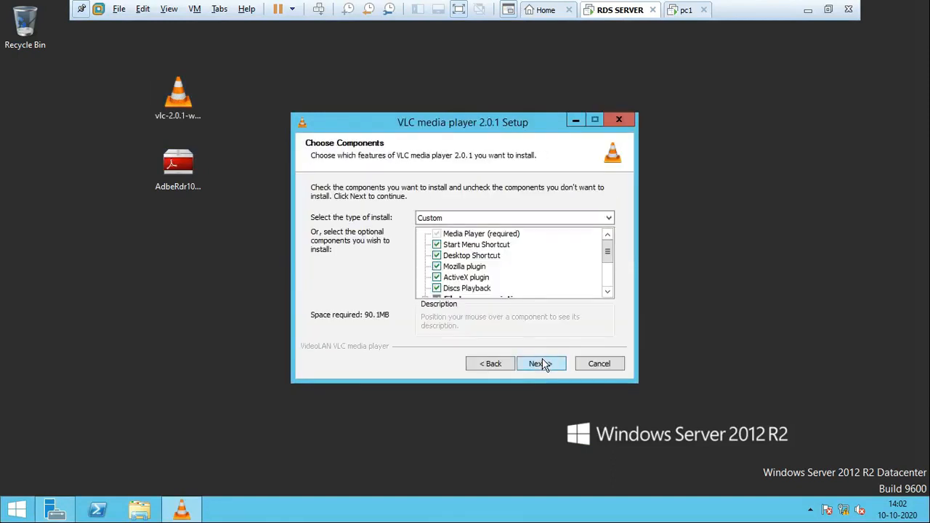
pyautogui.click(542, 364)
pyautogui.click(540, 363)
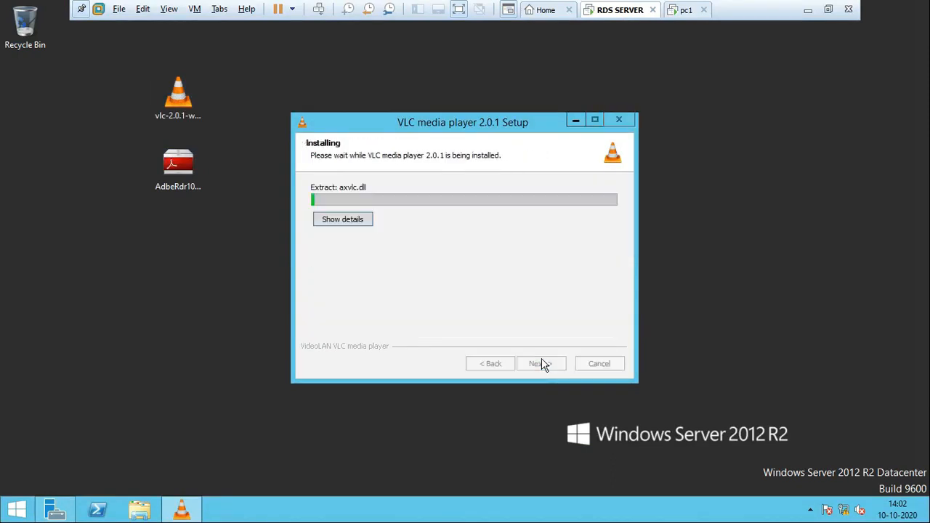
pyautogui.click(349, 220)
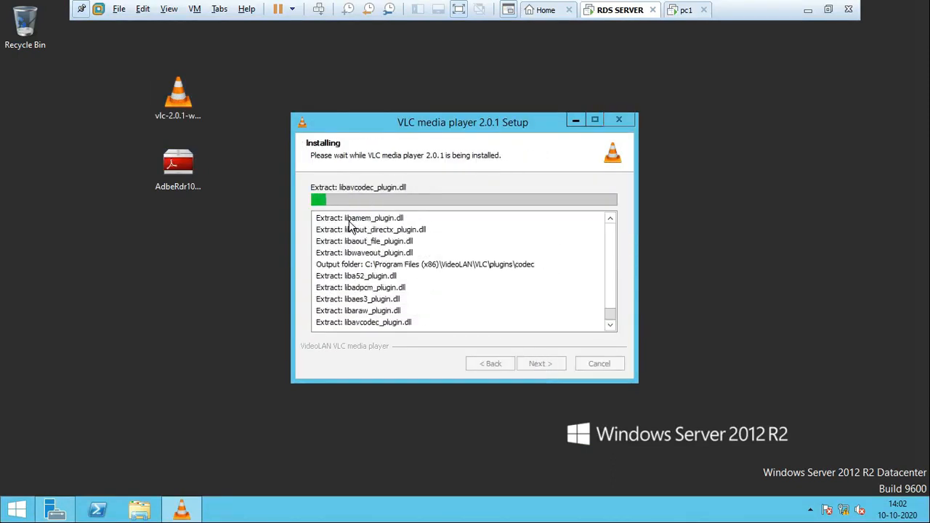
# Step: Launch the Adobe Reader X setup from the desktop and arrange its window beside the VLC setup window
pyautogui.doubleClick(182, 171)
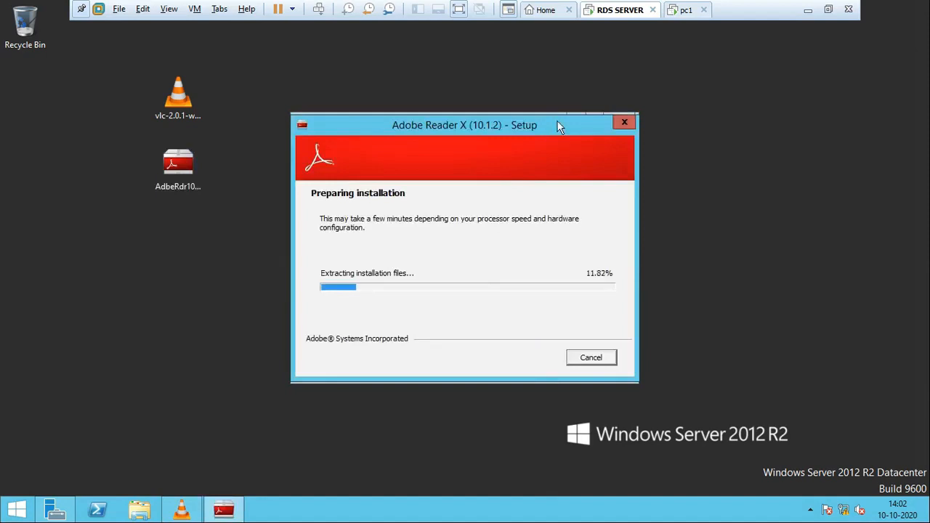
pyautogui.moveTo(557, 122); pyautogui.dragTo(278, 155)
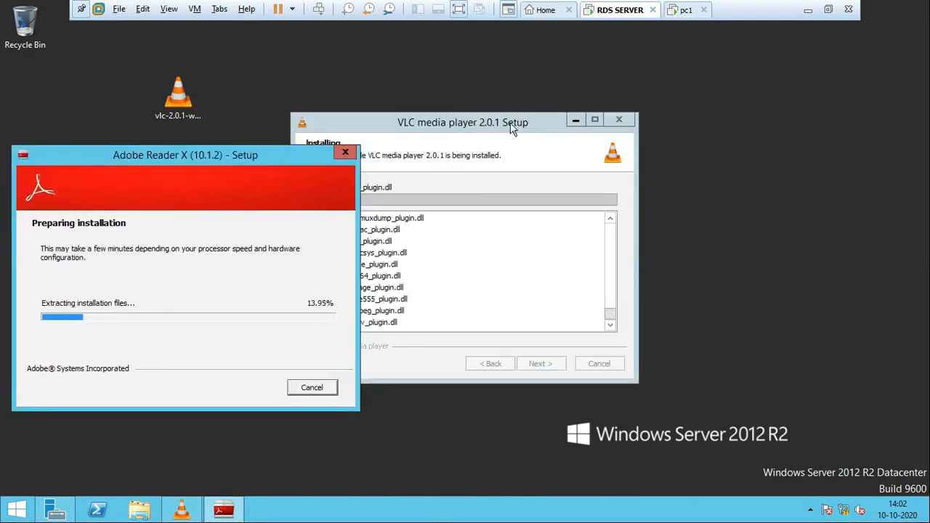
pyautogui.moveTo(512, 129); pyautogui.dragTo(633, 94)
pyautogui.moveTo(220, 159); pyautogui.dragTo(348, 115)
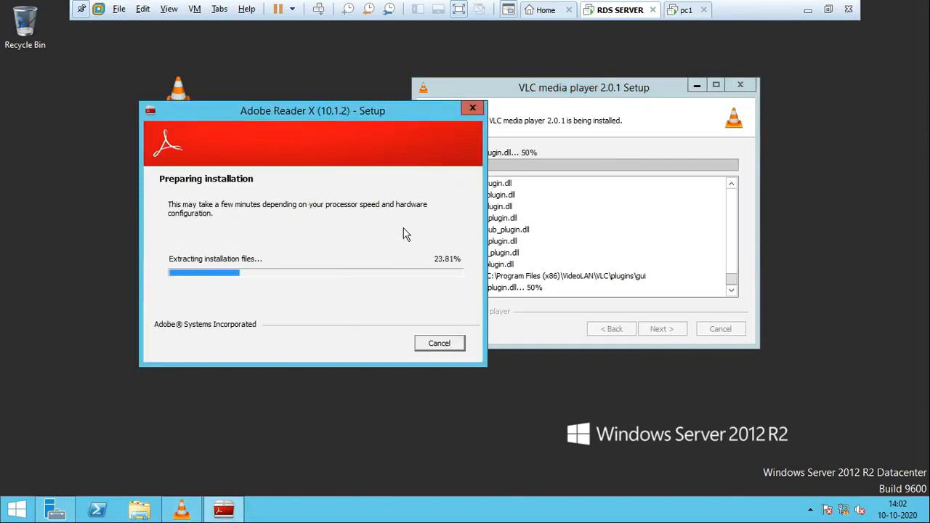
pyautogui.click(595, 91)
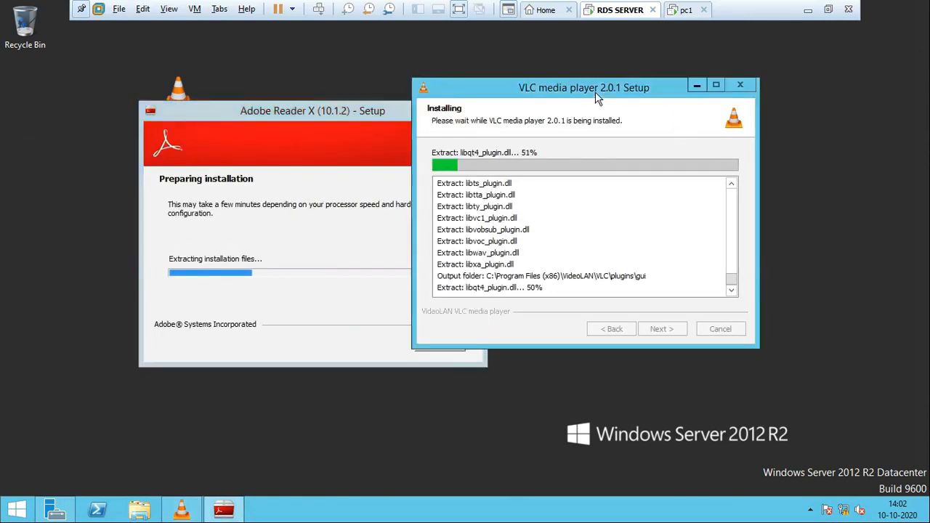
pyautogui.moveTo(595, 92); pyautogui.dragTo(601, 74)
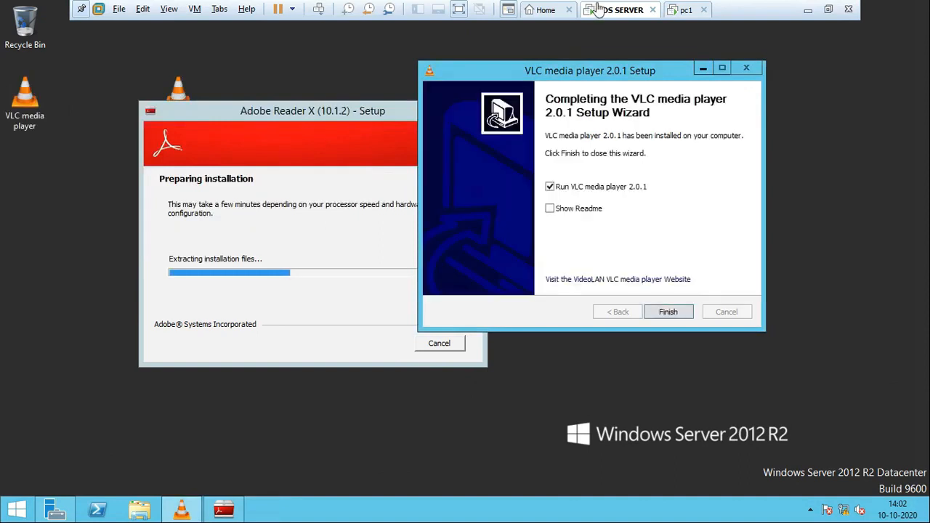
# Step: Finish the VLC setup, disallow media information downloads and update checks at first launch, and close the player
pyautogui.click(668, 312)
pyautogui.moveTo(380, 115); pyautogui.dragTo(473, 73)
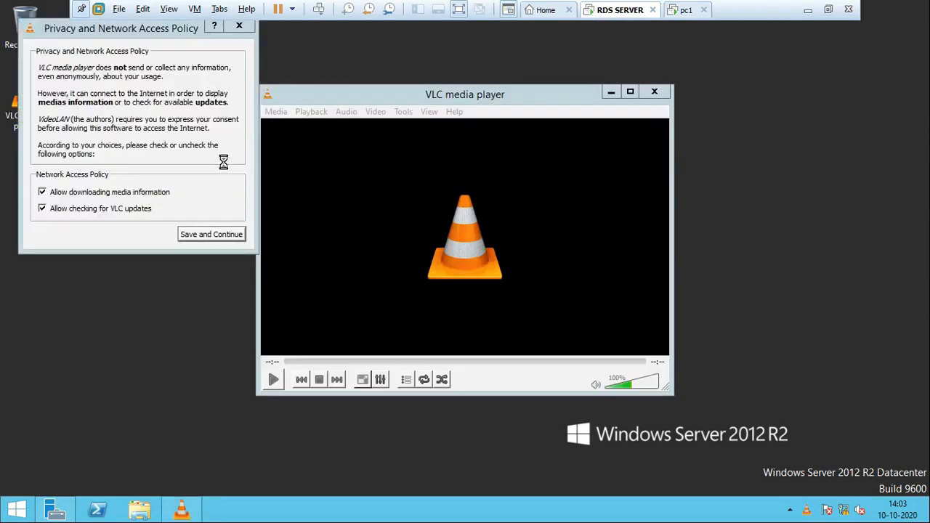
pyautogui.click(73, 208)
pyautogui.click(74, 193)
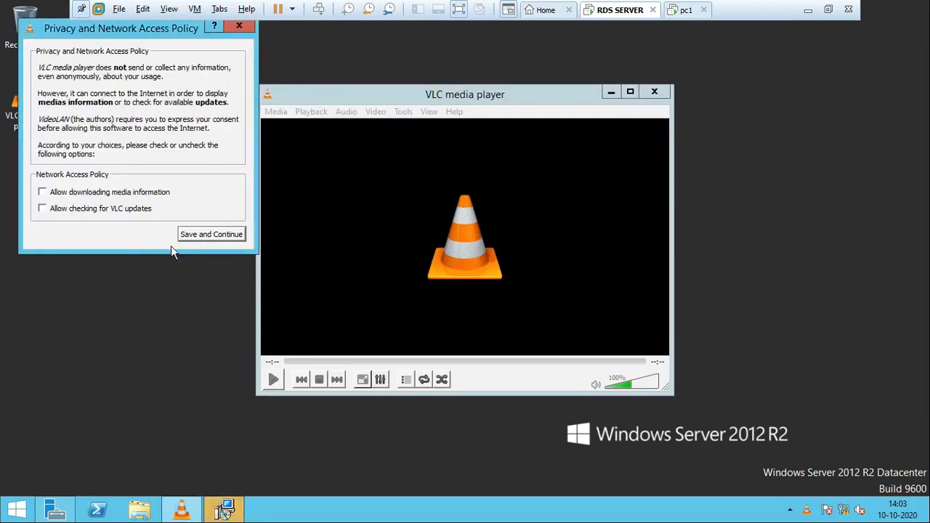
pyautogui.click(217, 236)
pyautogui.click(661, 96)
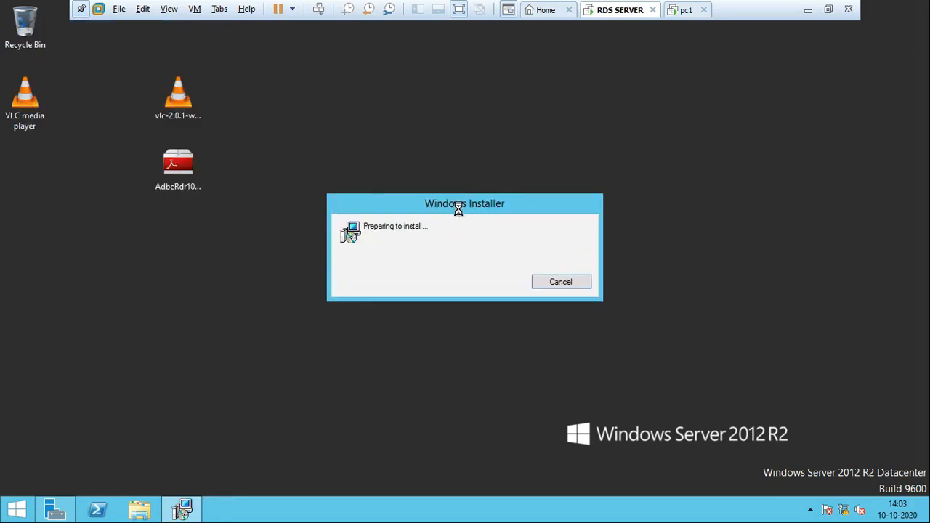
# Step: Start publishing RemoteApp programs to QuickSessionCollection and select Defragment and Optimize Drives and VLC media player skinned
pyautogui.moveTo(485, 196); pyautogui.dragTo(523, 135)
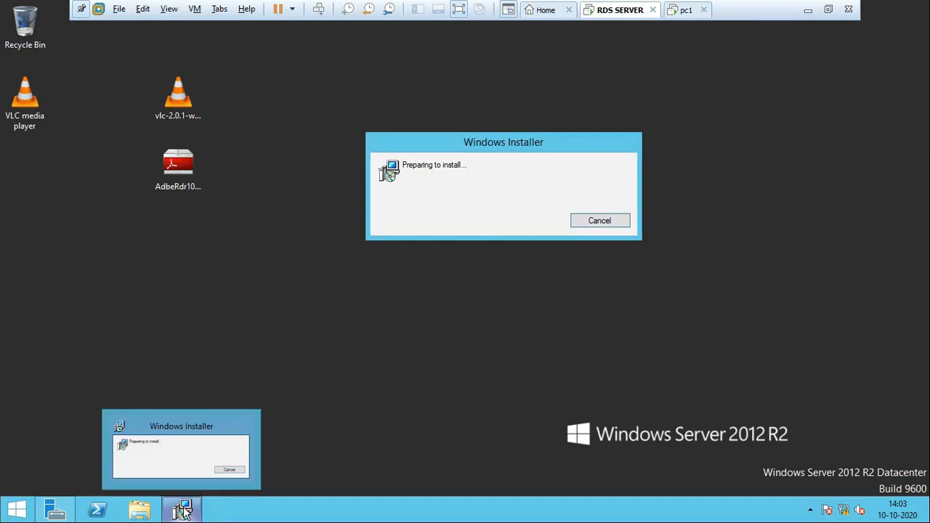
pyautogui.click(56, 509)
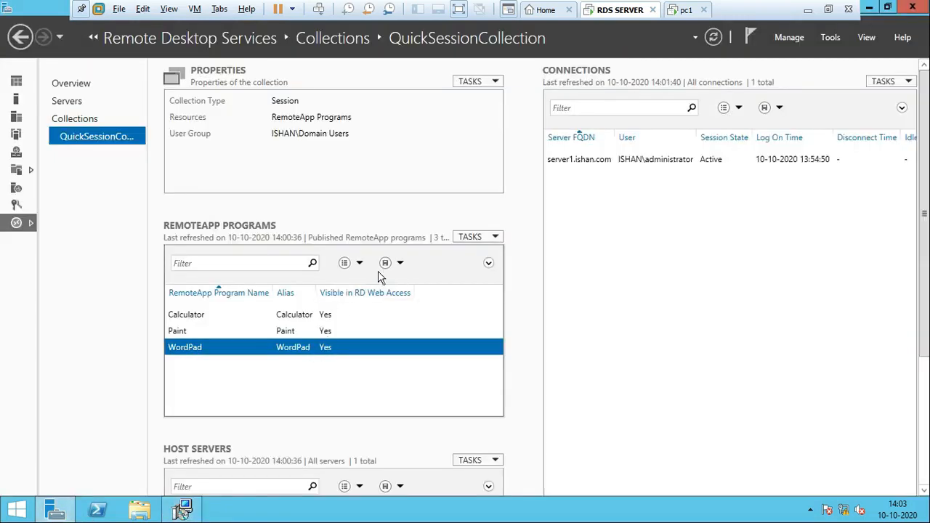
pyautogui.click(479, 238)
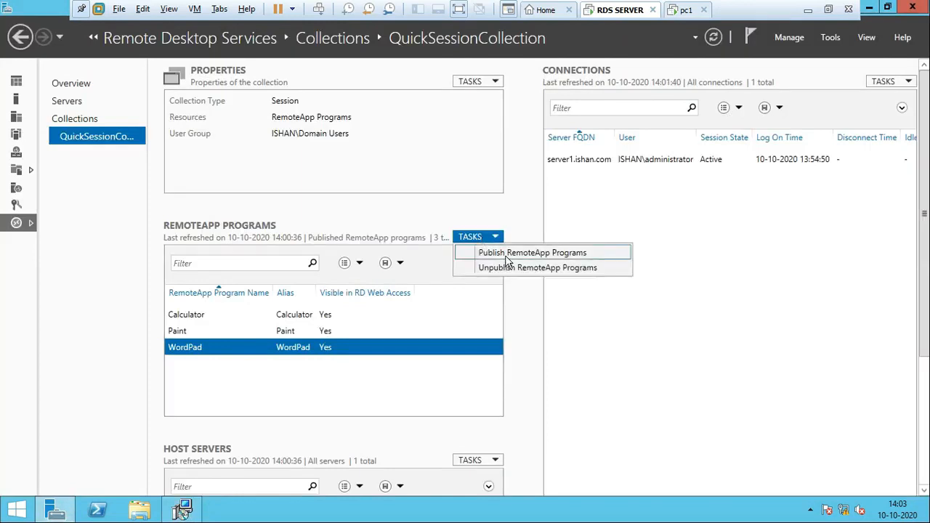
pyautogui.click(511, 253)
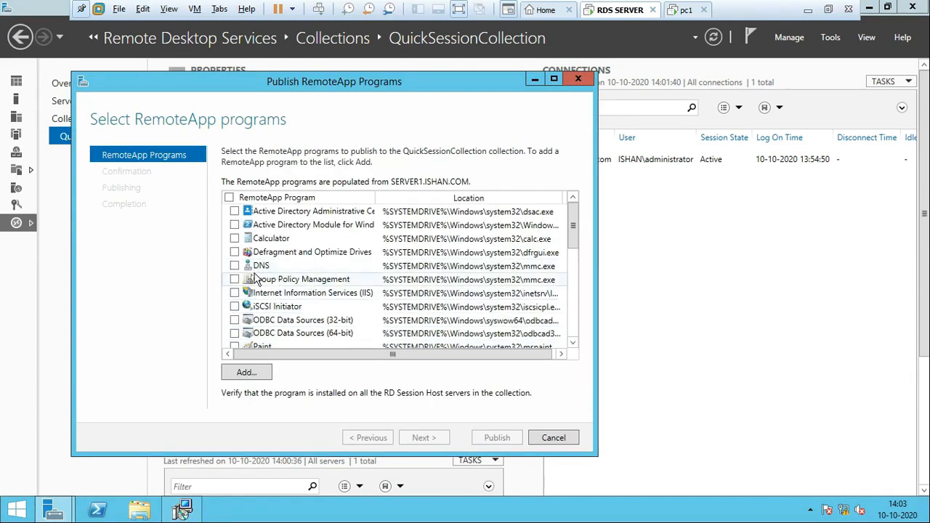
pyautogui.click(302, 256)
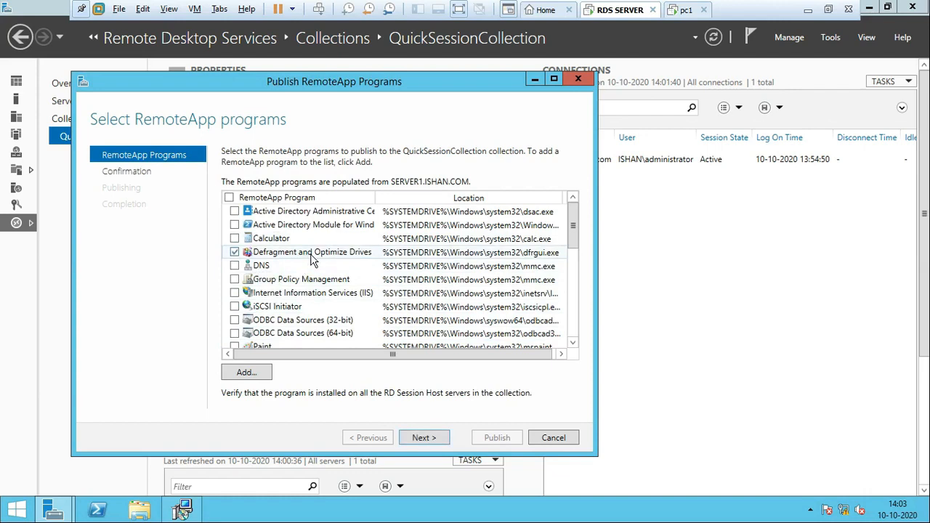
pyautogui.scroll(-7, 322, 319)
pyautogui.scroll(-2, 324, 322)
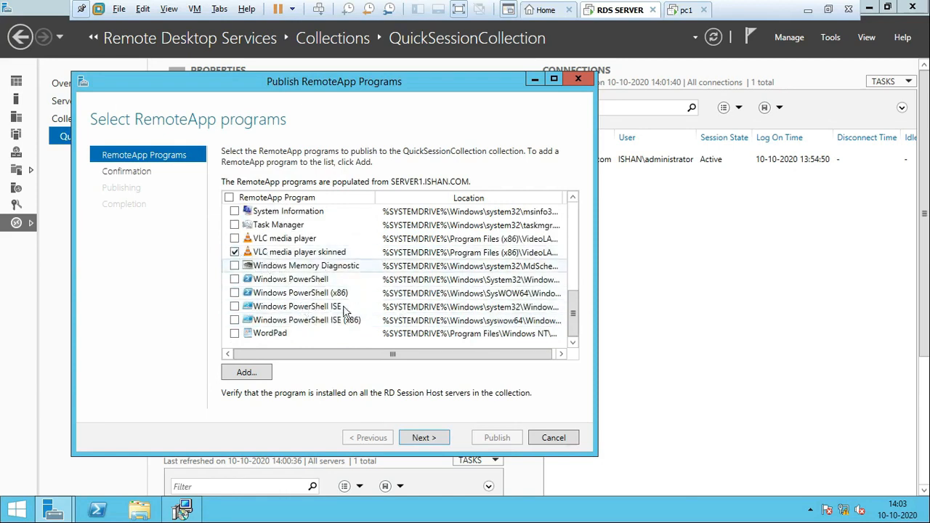
# Step: Confirm the two selected RemoteApp programs and publish them to the collection
pyautogui.click(425, 439)
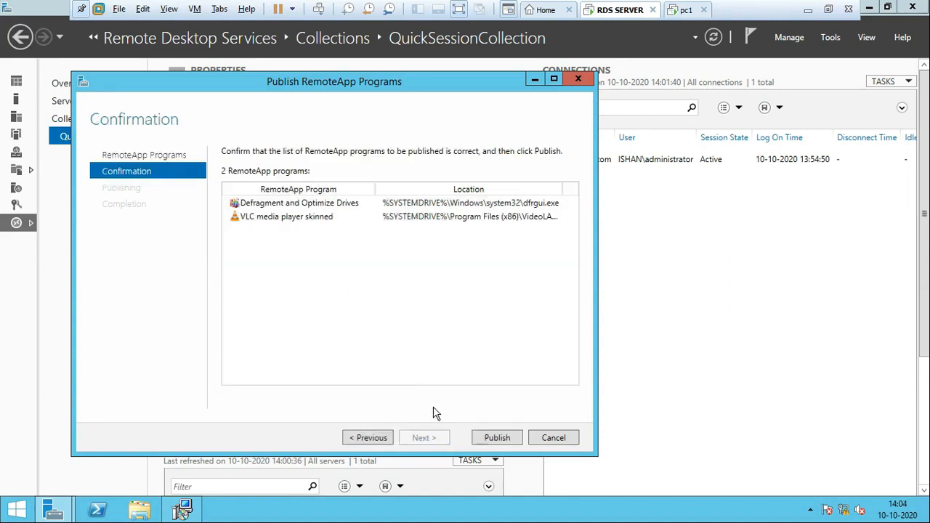
pyautogui.click(498, 438)
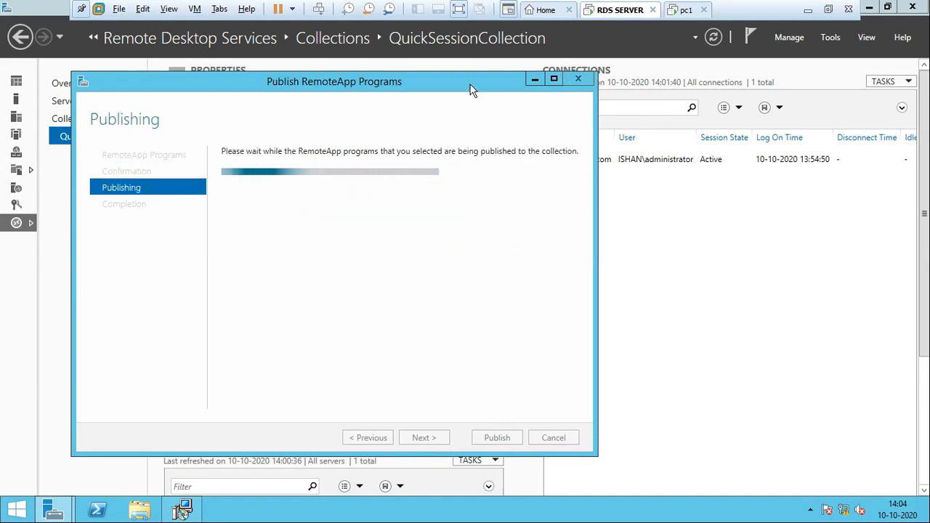
pyautogui.moveTo(470, 86); pyautogui.dragTo(550, 136)
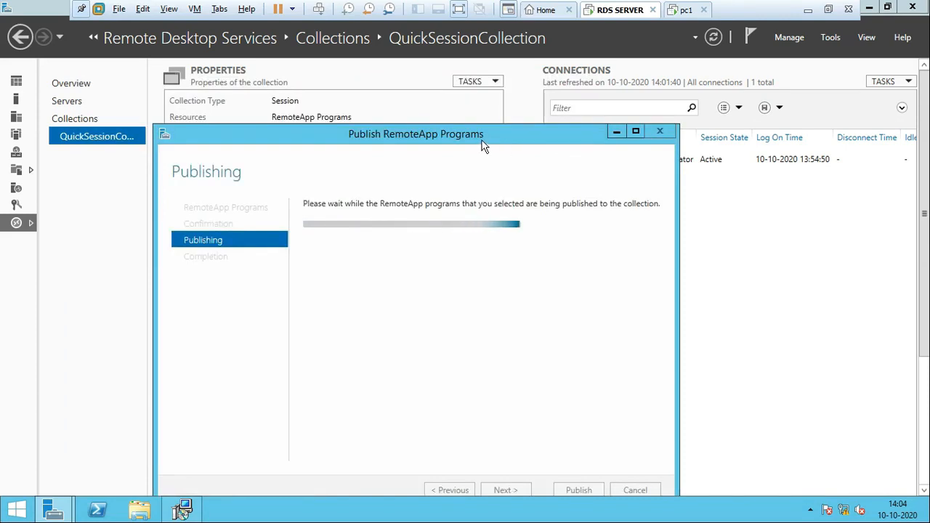
pyautogui.moveTo(483, 145); pyautogui.dragTo(517, 133)
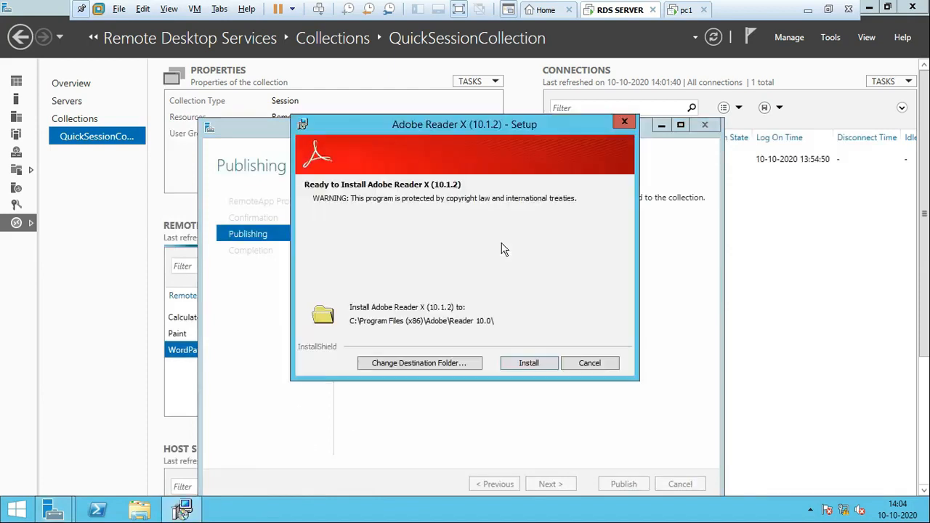
# Step: Start installing Adobe Reader X to its default folder and close the completed RemoteApp publishing wizard
pyautogui.click(528, 365)
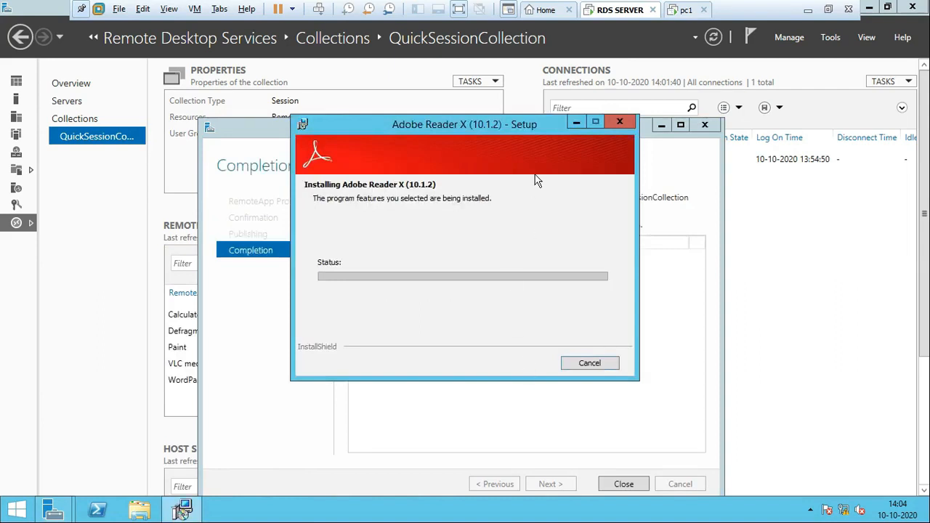
pyautogui.click(670, 179)
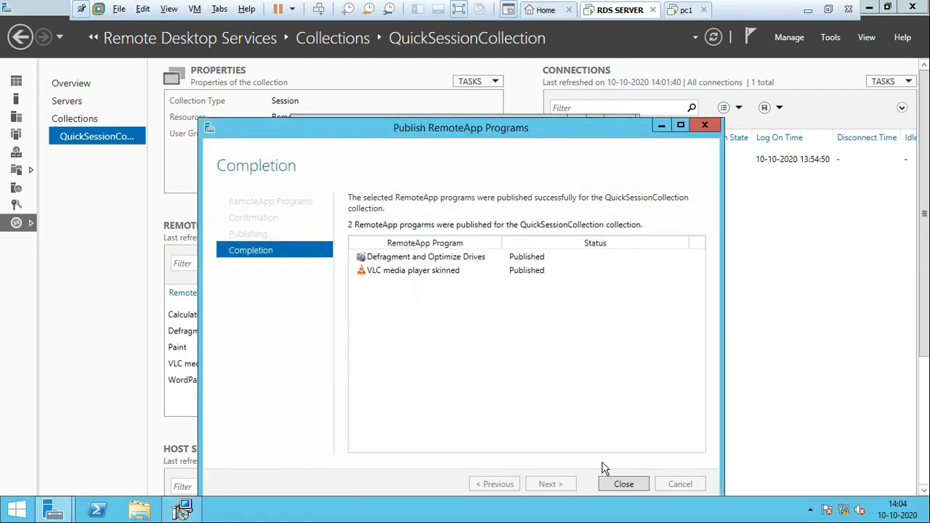
pyautogui.click(621, 484)
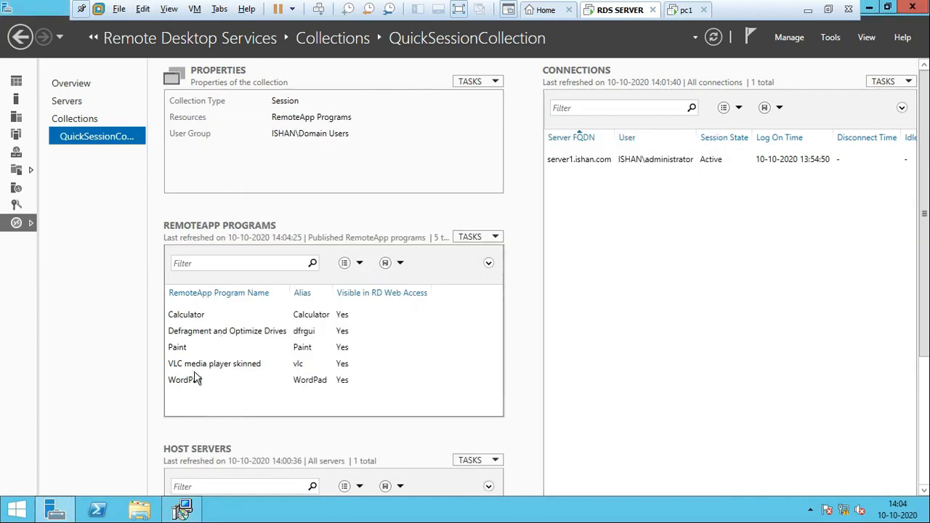
# Step: Bring up the running Adobe Reader X setup, let the installation complete, and finish it
pyautogui.click(184, 510)
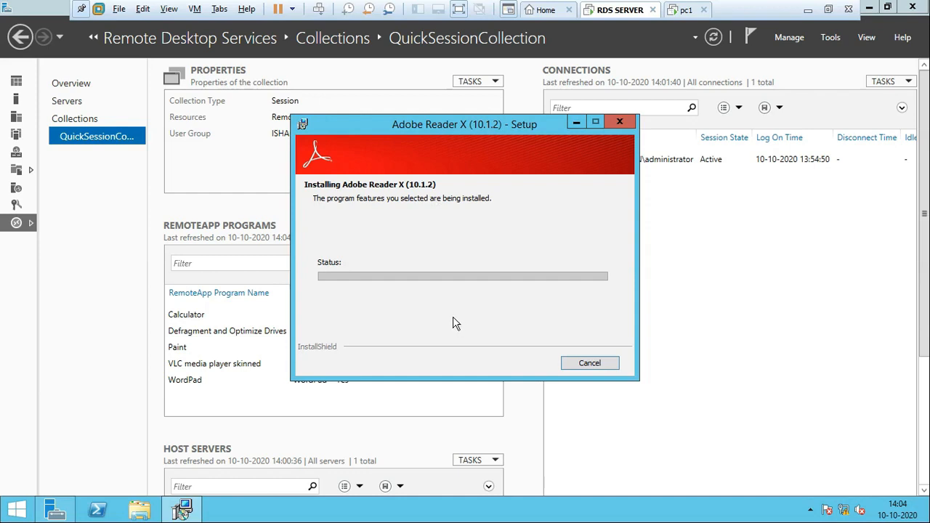
pyautogui.moveTo(487, 127); pyautogui.dragTo(455, 115)
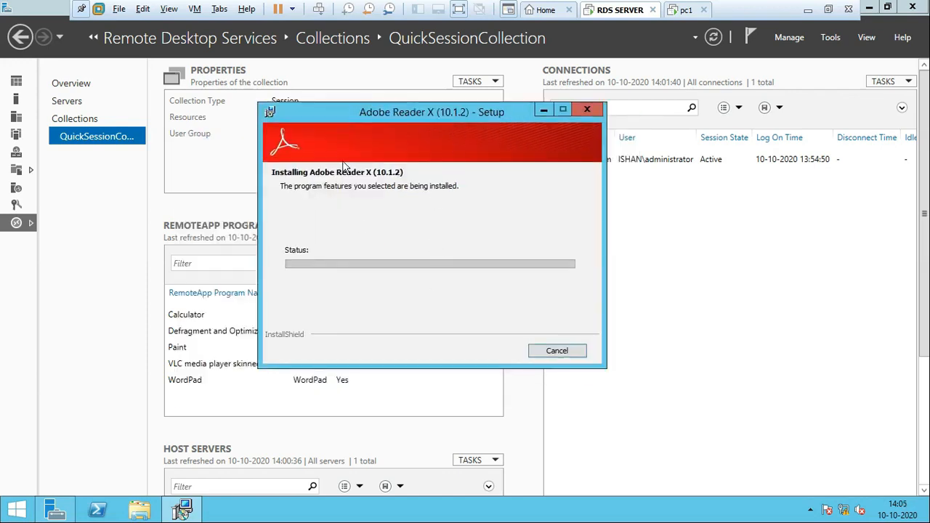
pyautogui.moveTo(343, 117); pyautogui.dragTo(345, 86)
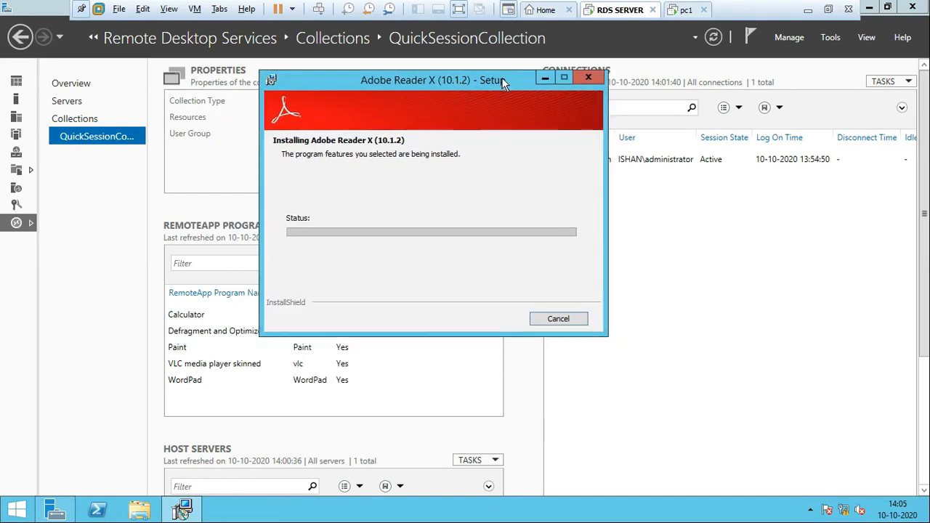
pyautogui.moveTo(501, 77); pyautogui.dragTo(502, 147)
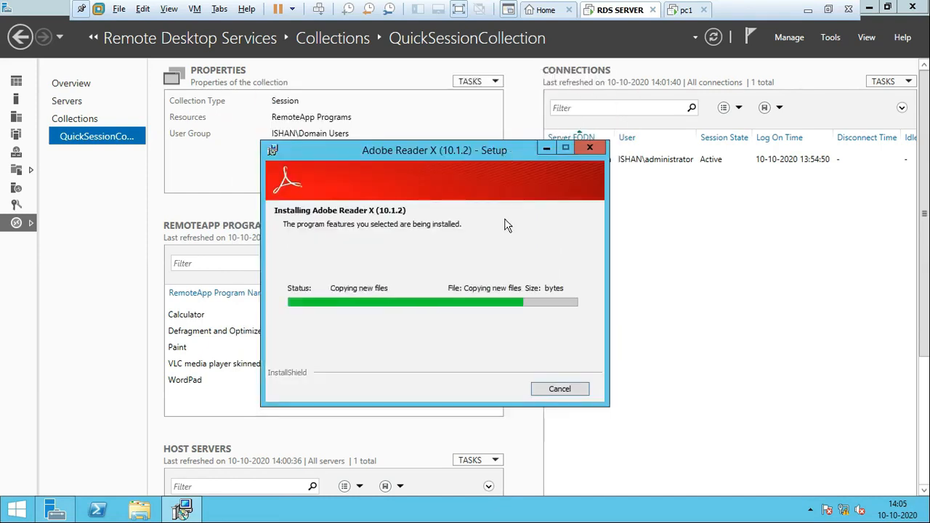
pyautogui.moveTo(482, 150); pyautogui.dragTo(497, 122)
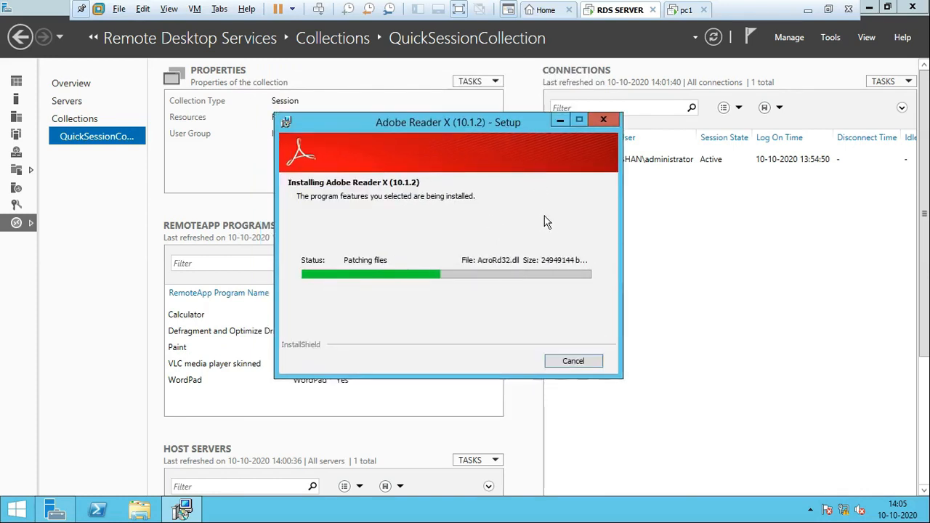
pyautogui.moveTo(453, 124); pyautogui.dragTo(462, 109)
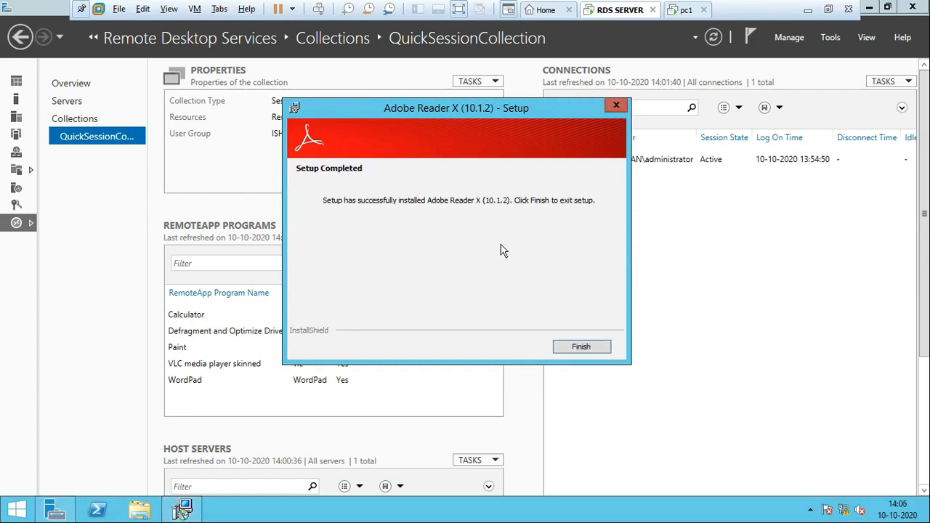
pyautogui.click(580, 347)
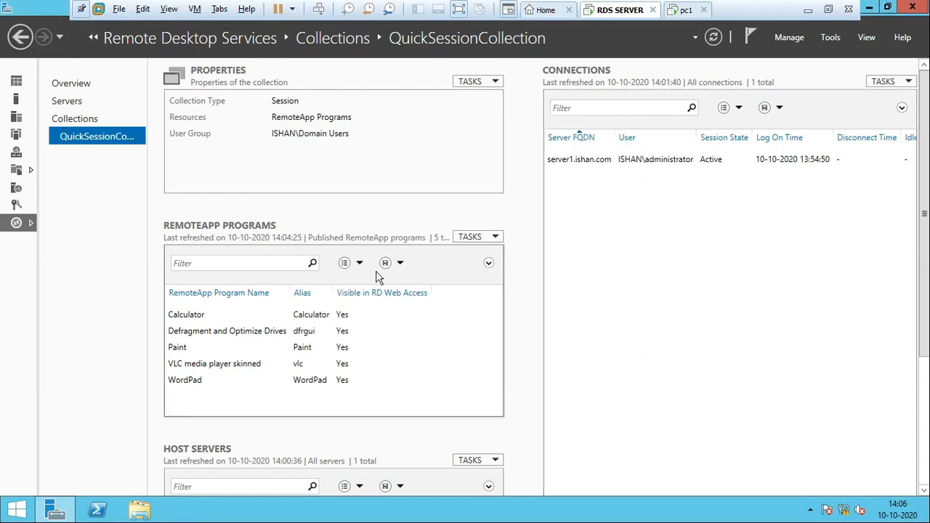
# Step: Switch to the pc1 virtual machine and log on to the ISHAN domain as another user, entering the user name and account password
pyautogui.click(687, 10)
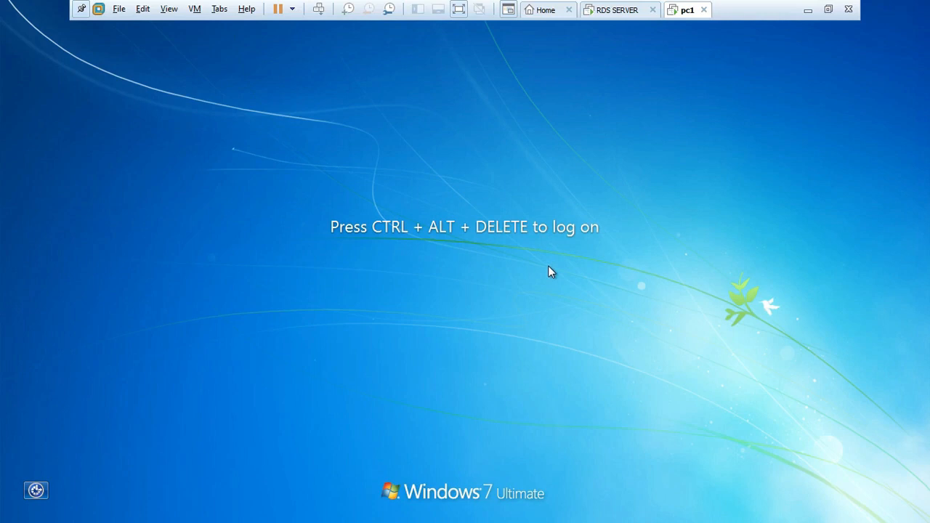
pyautogui.press('ctrl+alt+Insert')
pyautogui.click(473, 402)
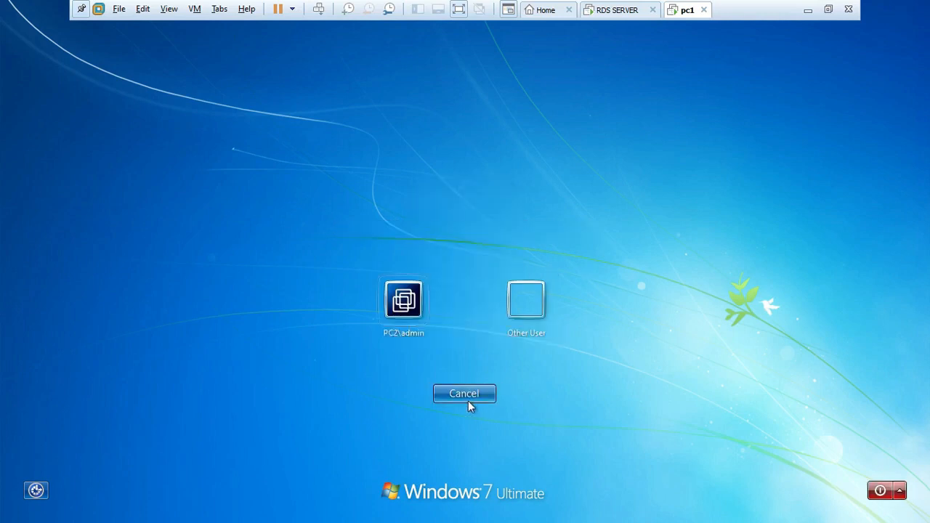
pyautogui.click(530, 323)
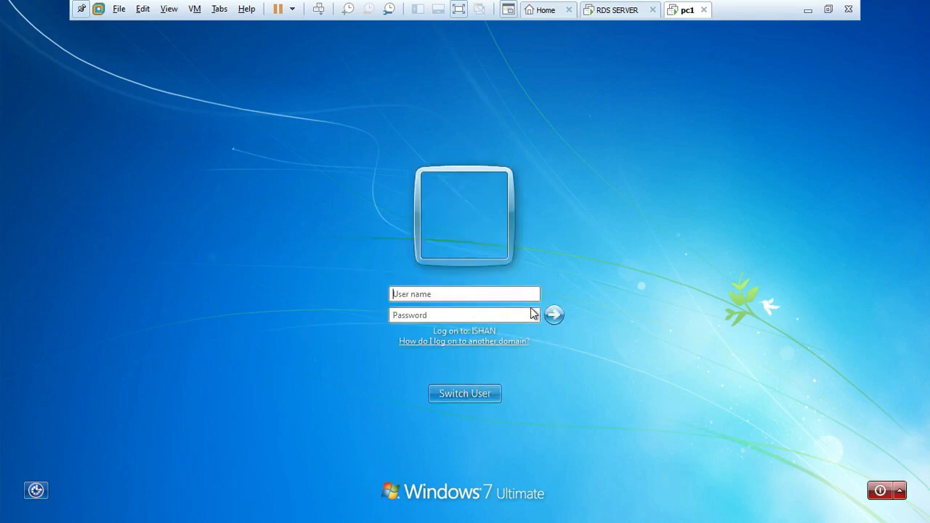
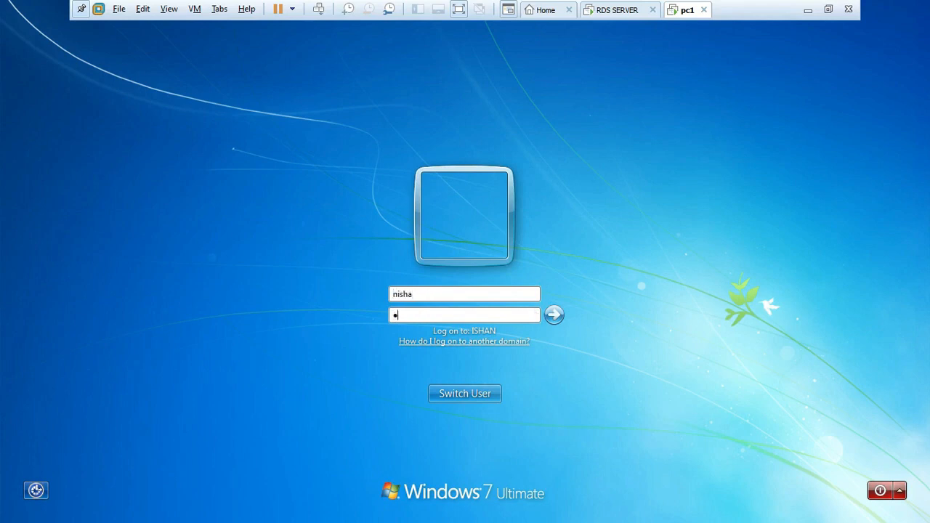
pyautogui.press('Return')
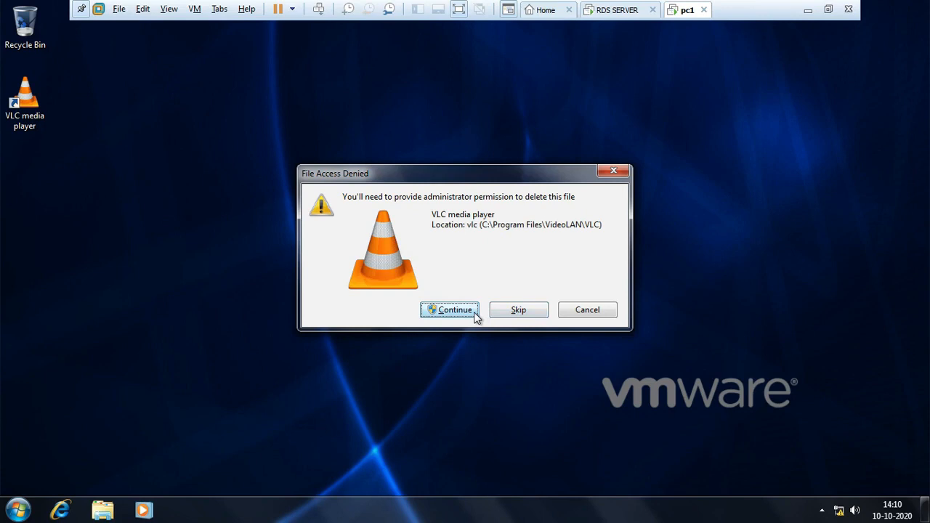
# Step: Try to delete the VLC media player shortcut from the desktop, declining the administrator permission request
pyautogui.click(510, 314)
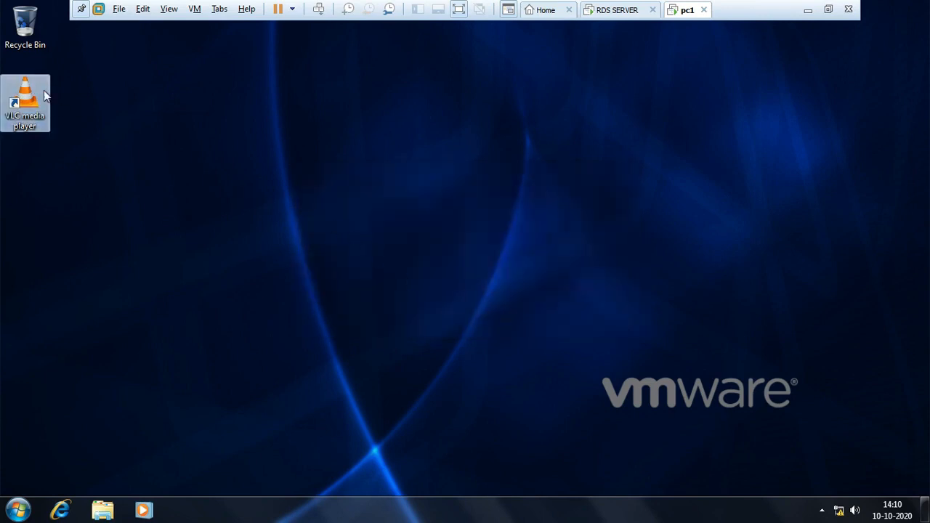
pyautogui.press('Delete')
pyautogui.press('Return')
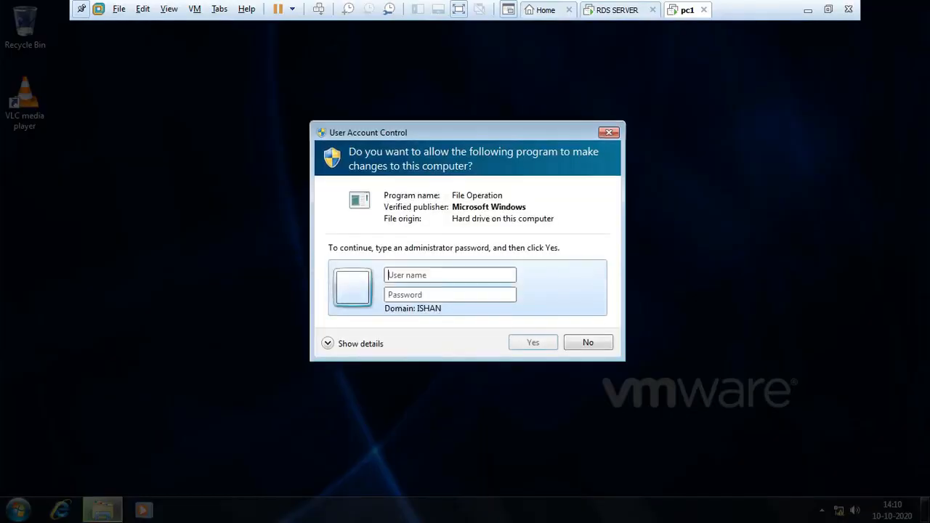
pyautogui.click(588, 343)
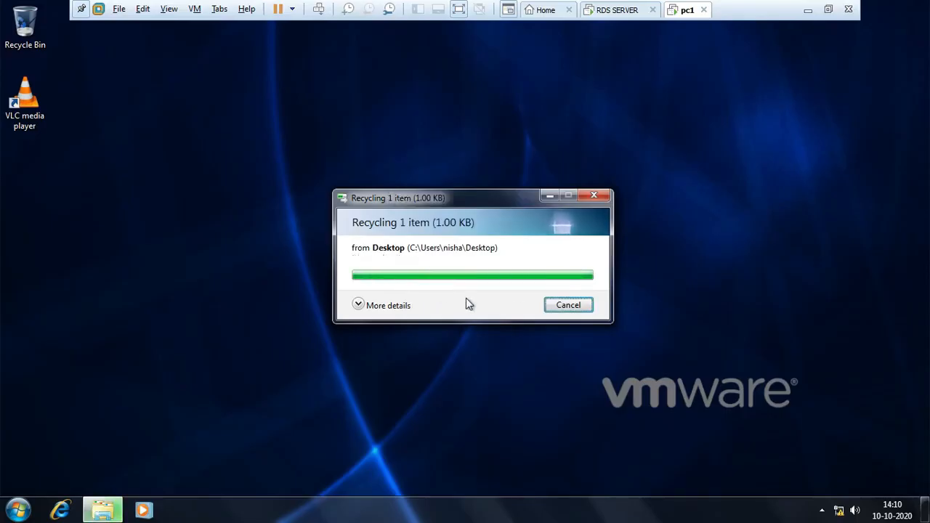
pyautogui.click(545, 303)
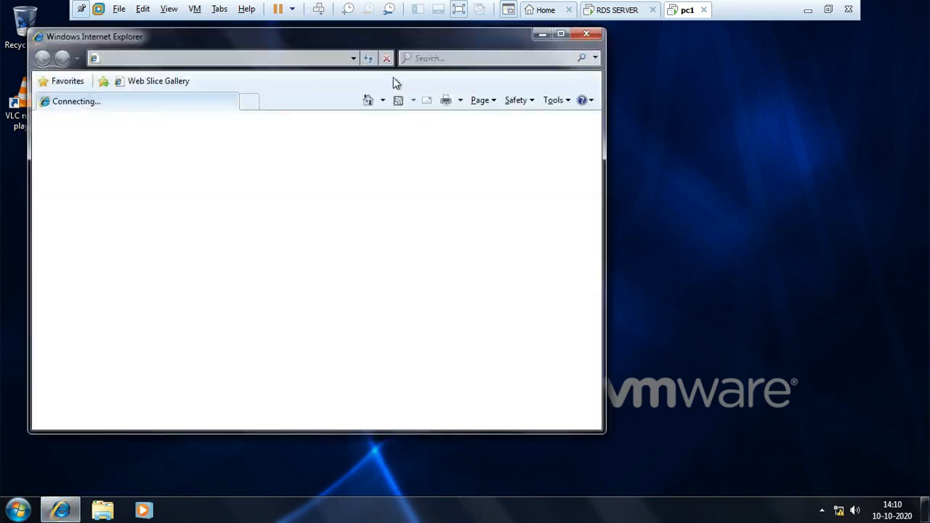
# Step: Maximize the Internet Explorer window, begin the address with https:, and dismiss the Internet Explorer 8 setup
pyautogui.doubleClick(424, 36)
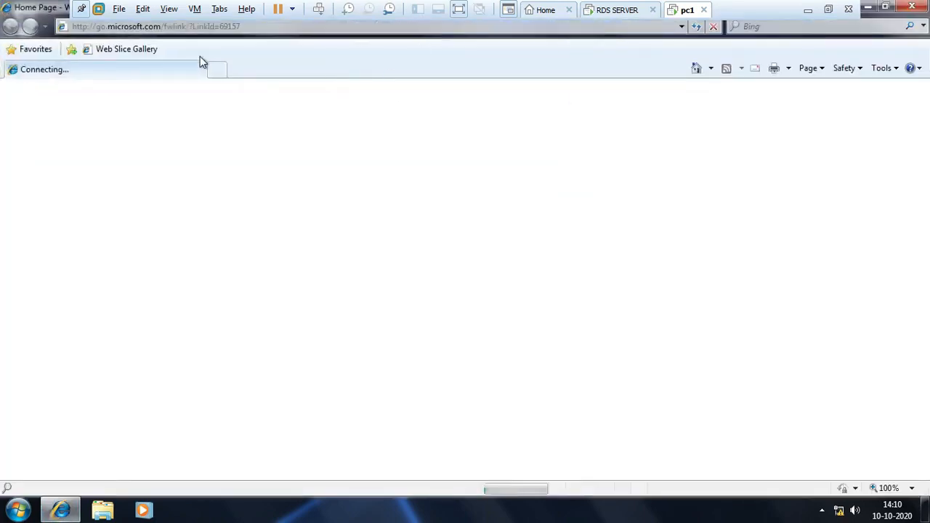
pyautogui.click(216, 27)
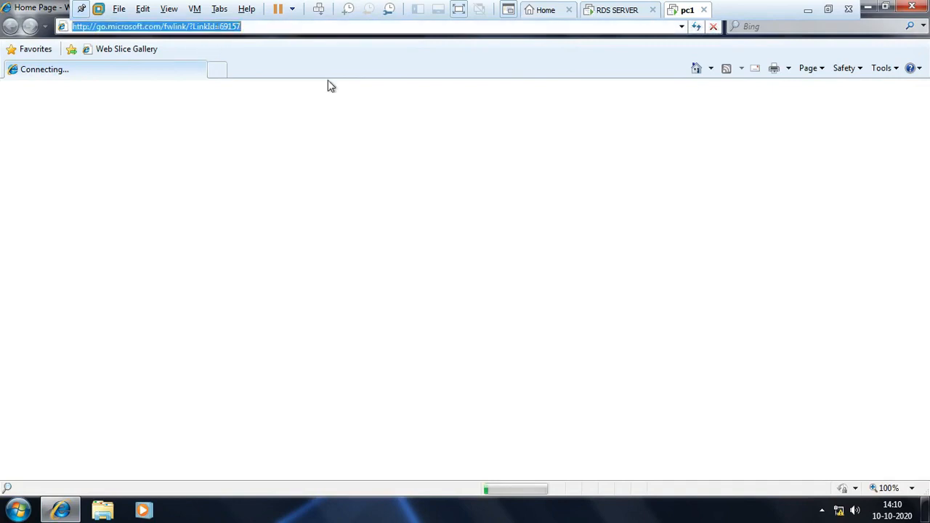
pyautogui.write('htt')
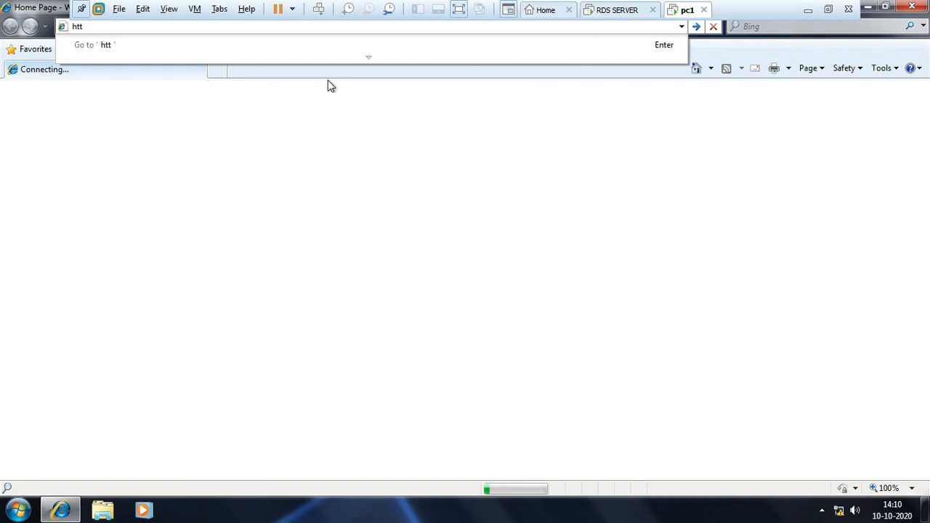
pyautogui.write('ps:')
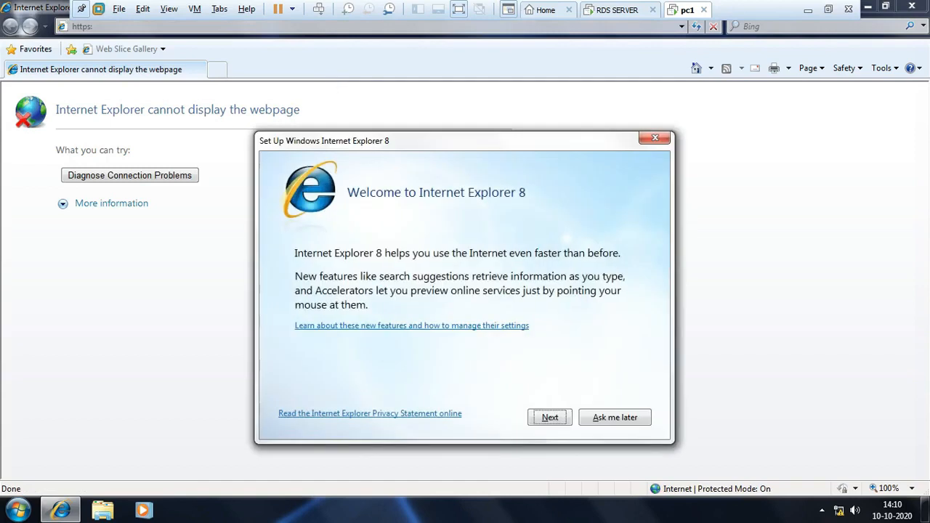
pyautogui.click(655, 137)
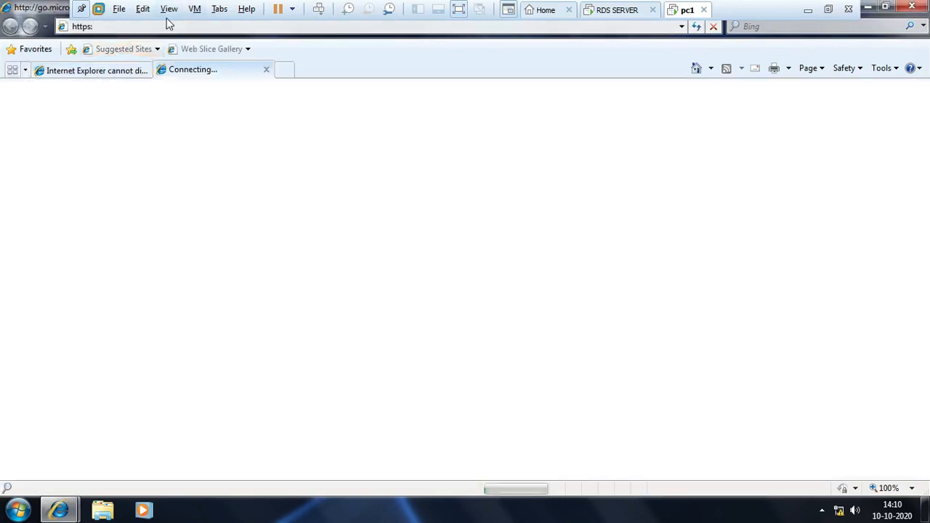
# Step: Browse to the RD Web Access address https:\\50.0.0.1\rdweb
pyautogui.click(102, 26)
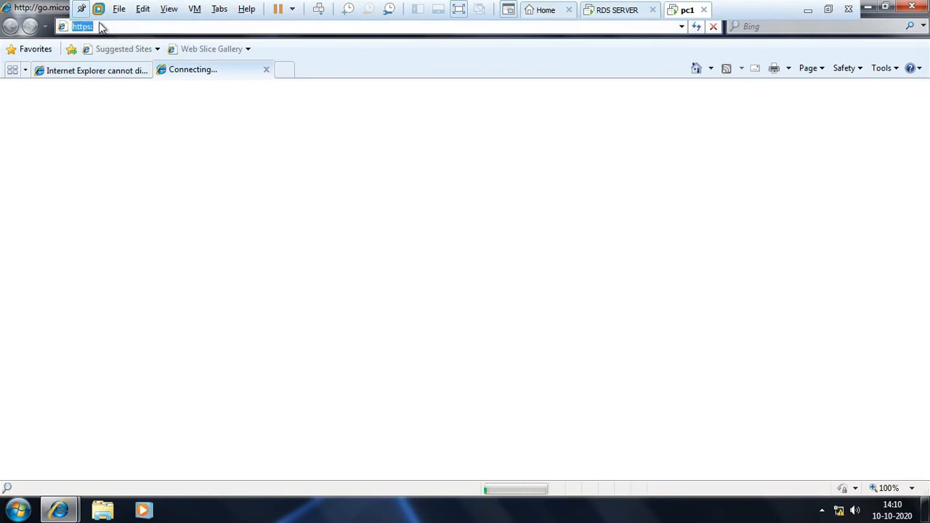
pyautogui.click(99, 24)
pyautogui.write('\\\\')
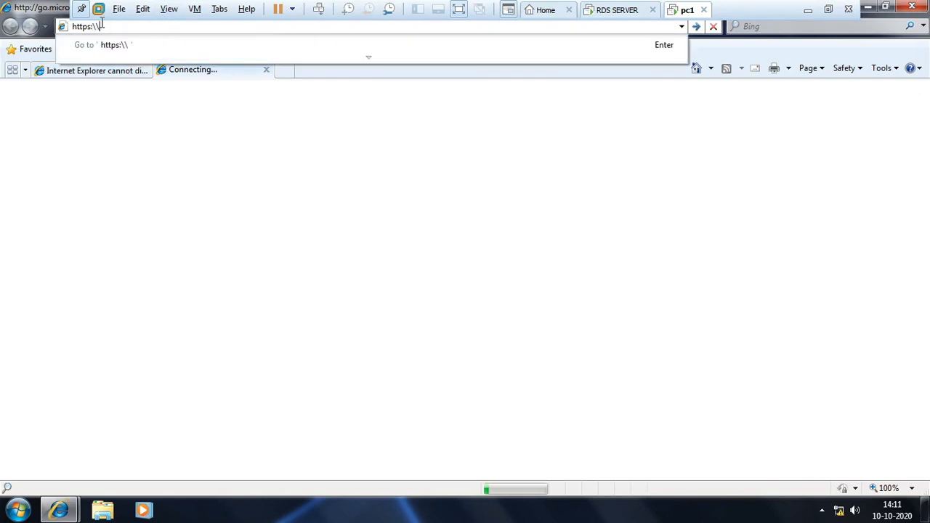
pyautogui.write('10')
pyautogui.press('BackSpace')
pyautogui.press('BackSpace')
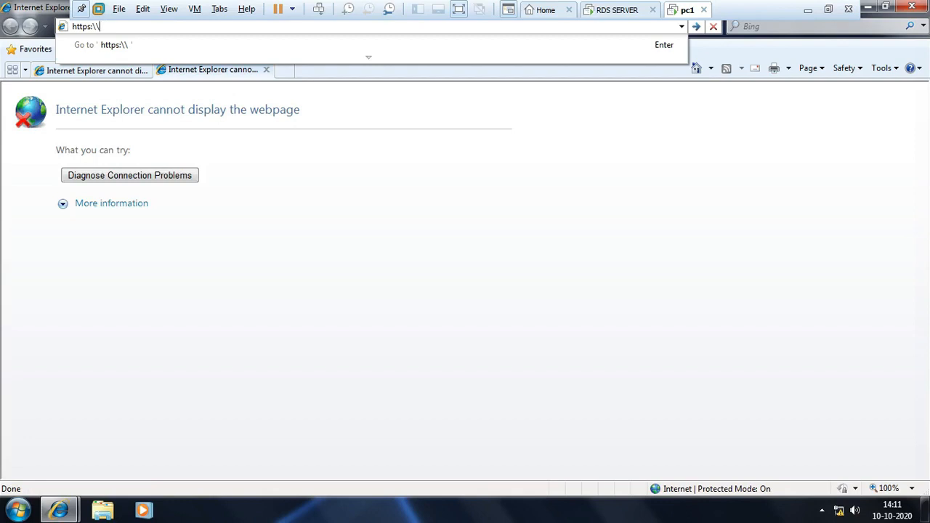
pyautogui.write('50.0.0.1\\rdweb')
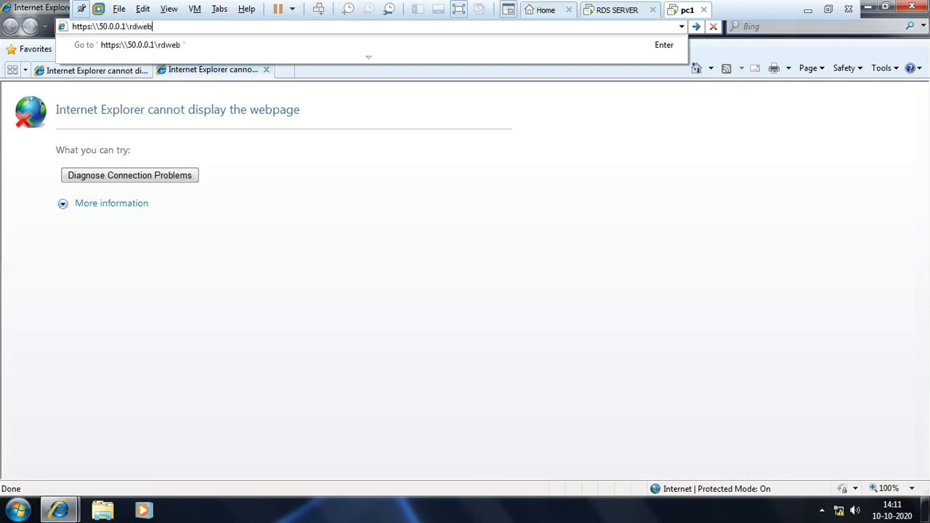
pyautogui.press('Return')
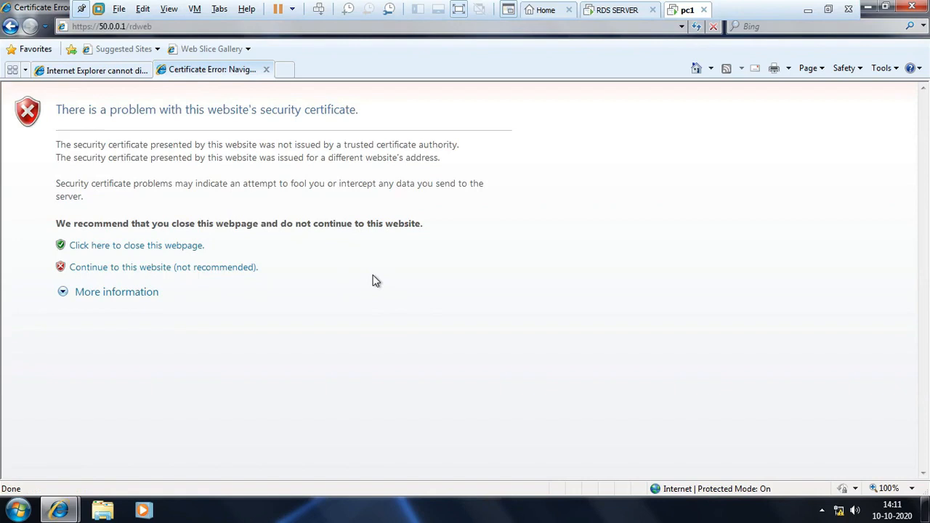
# Step: Expand the certificate warning's additional information, close the web page and exit Internet Explorer
pyautogui.click(149, 295)
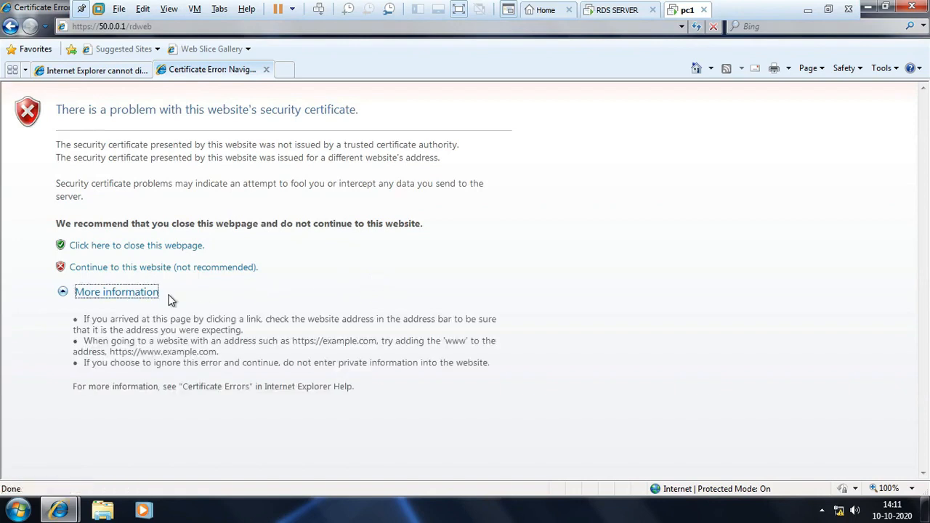
pyautogui.click(149, 249)
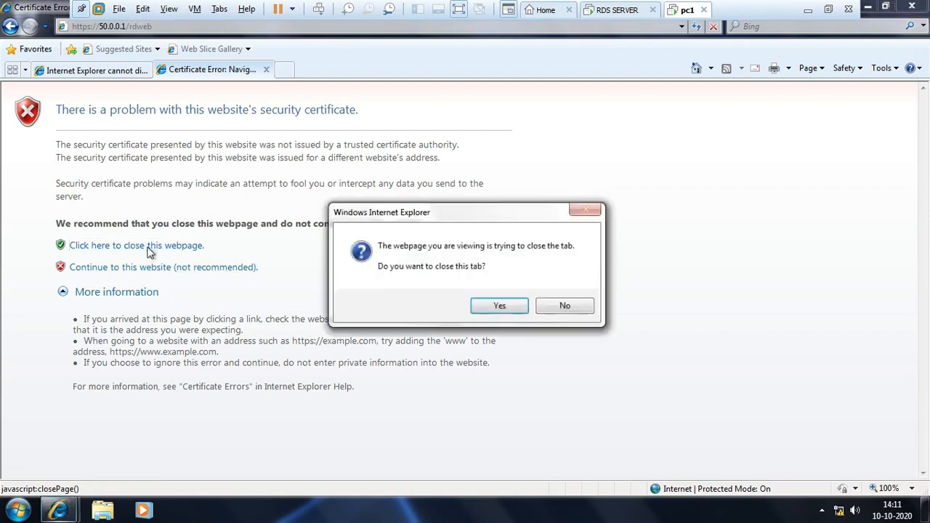
pyautogui.click(497, 308)
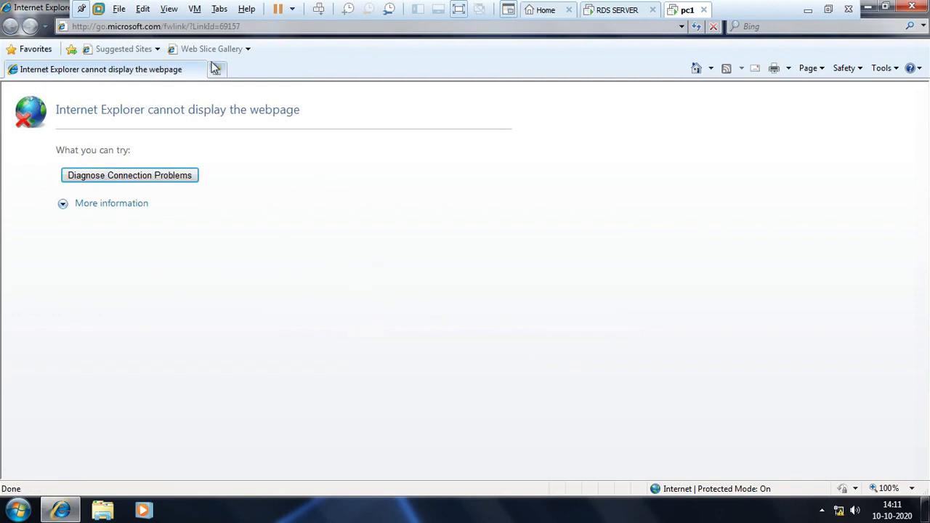
pyautogui.click(303, 26)
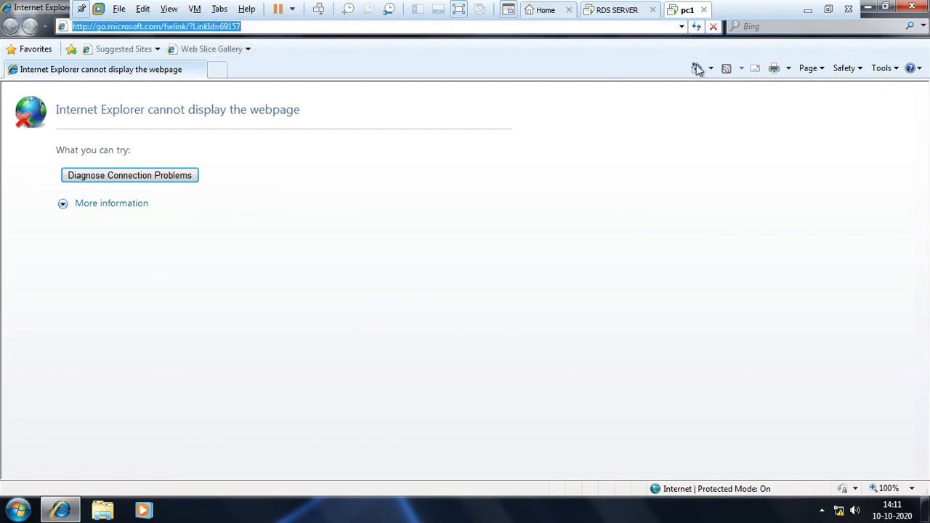
pyautogui.click(924, 6)
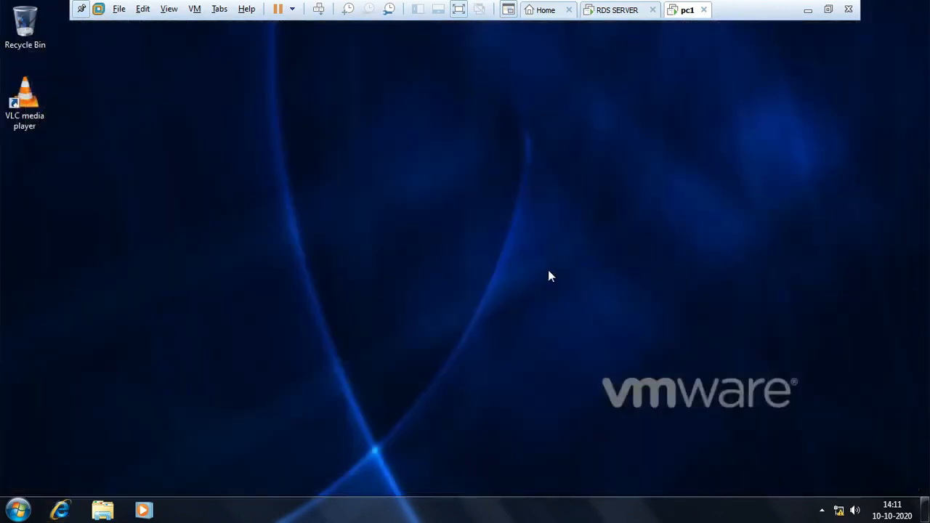
# Step: Launch Remote Desktop Connection by running mstsc and start a connection to computer 50.0.0.1
pyautogui.press('super+r')
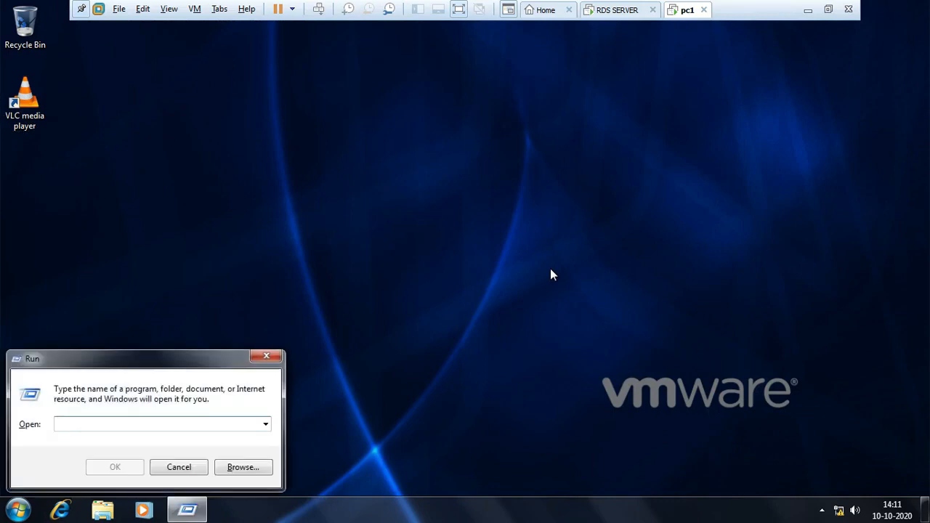
pyautogui.write('mst')
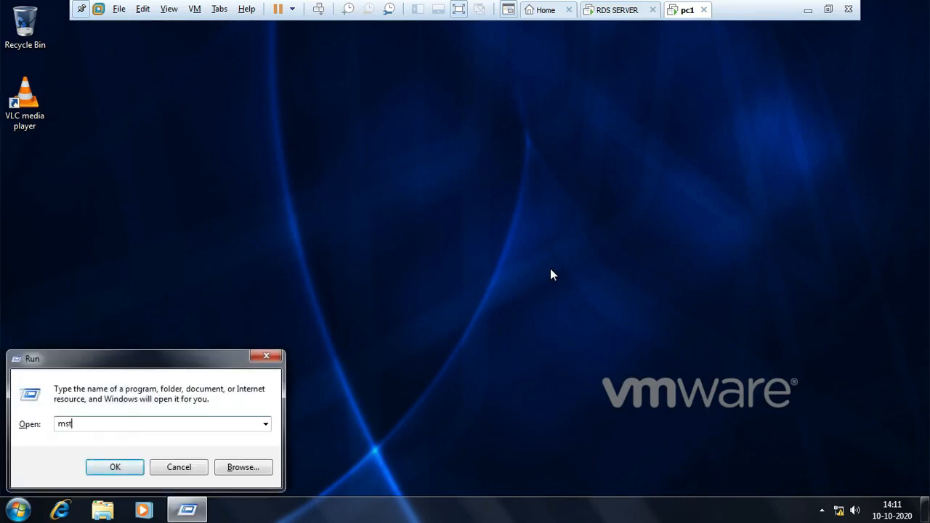
pyautogui.write('sc')
pyautogui.press('Return')
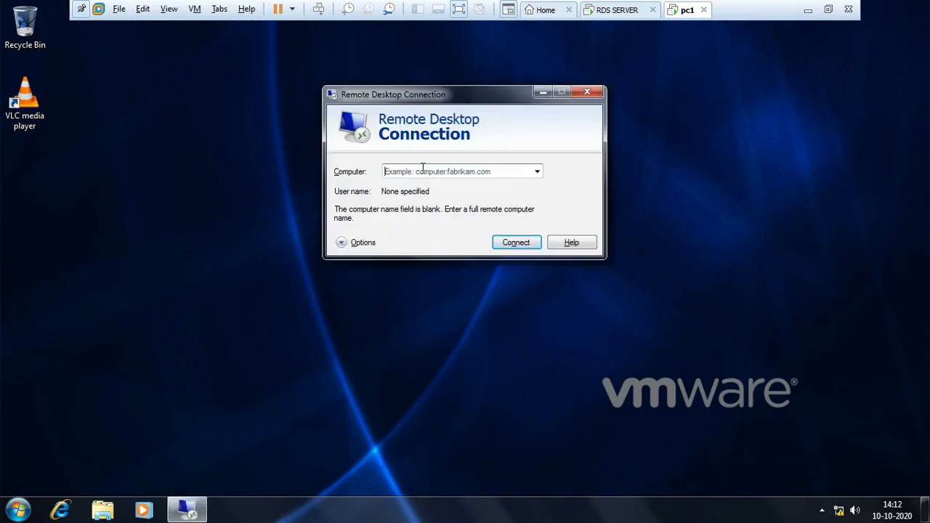
pyautogui.write('50.0.0.1')
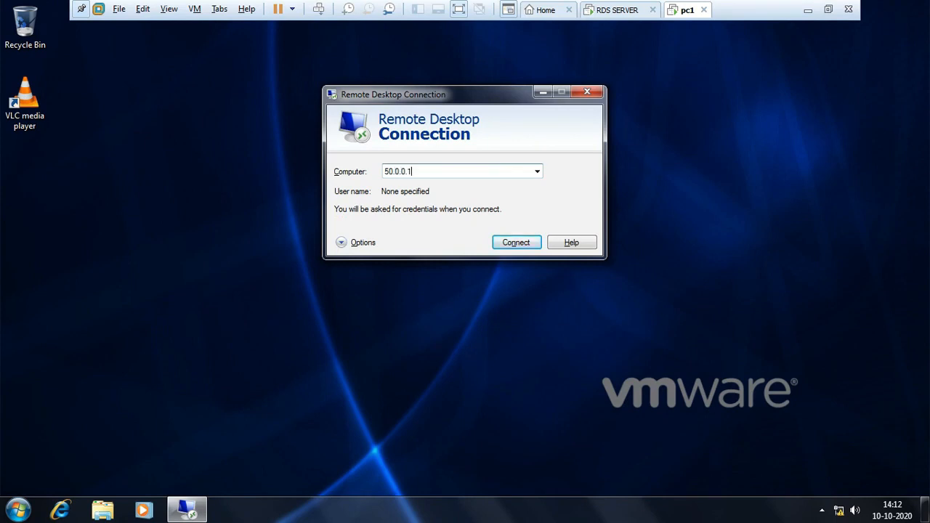
pyautogui.press('Return')
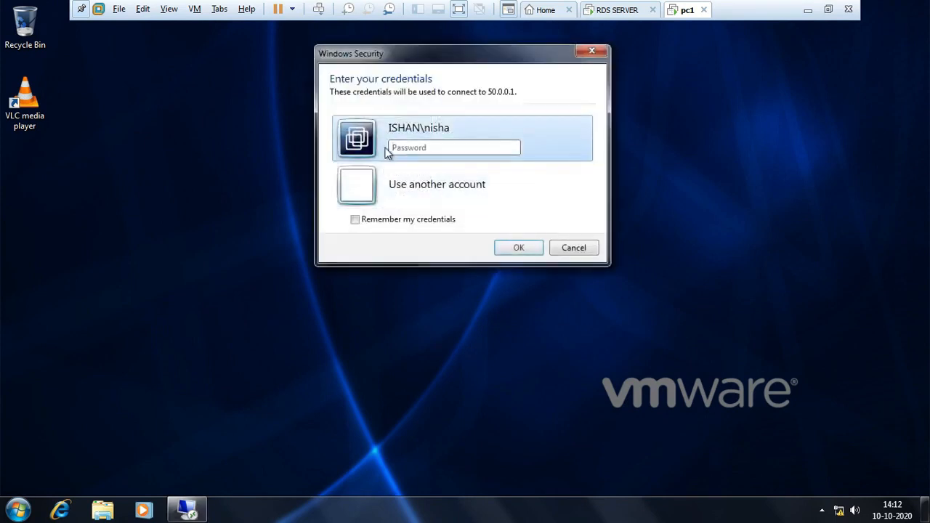
# Step: Enter the domain account password for the remote connection and agree to connect despite the certificate errors
pyautogui.click(443, 150)
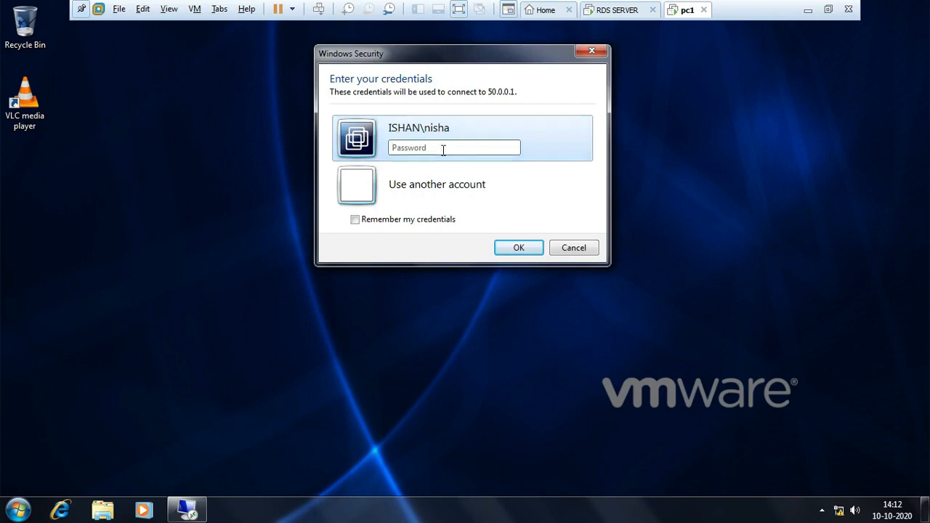
pyautogui.write('•')
pyautogui.press('Return')
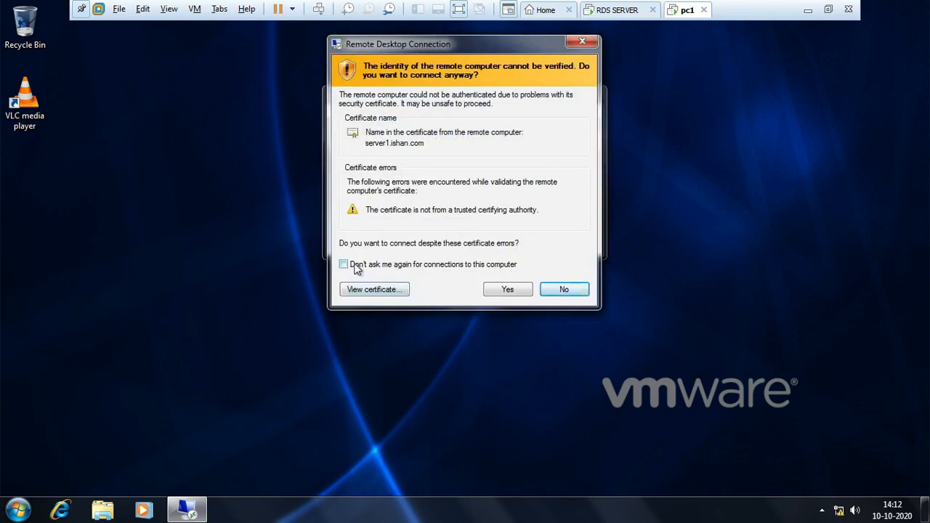
pyautogui.click(510, 291)
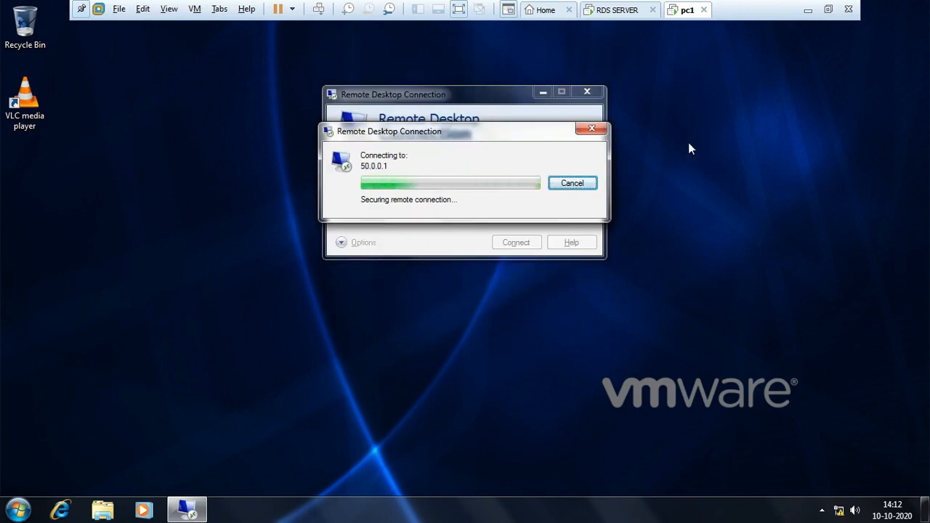
# Step: Switch to the RDS SERVER machine and back to pc1, and refresh the remote session's desktop
pyautogui.click(619, 10)
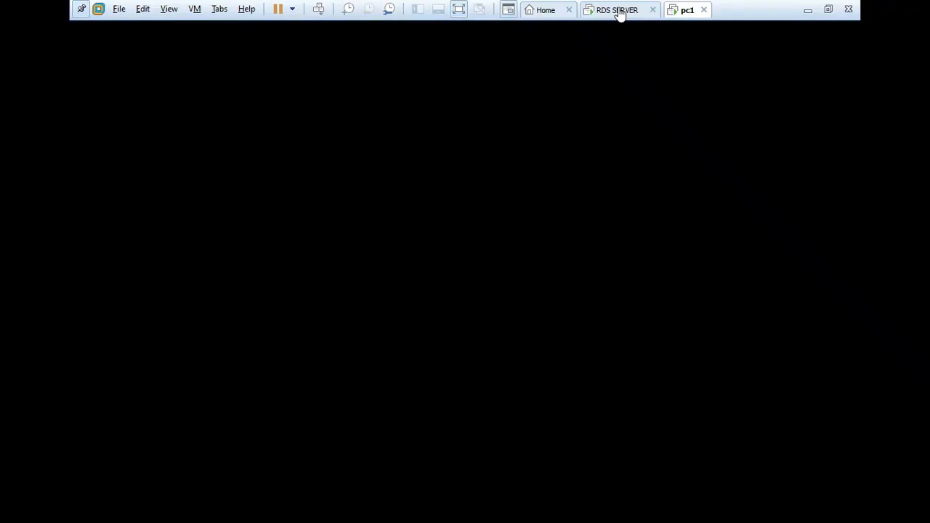
pyautogui.click(689, 11)
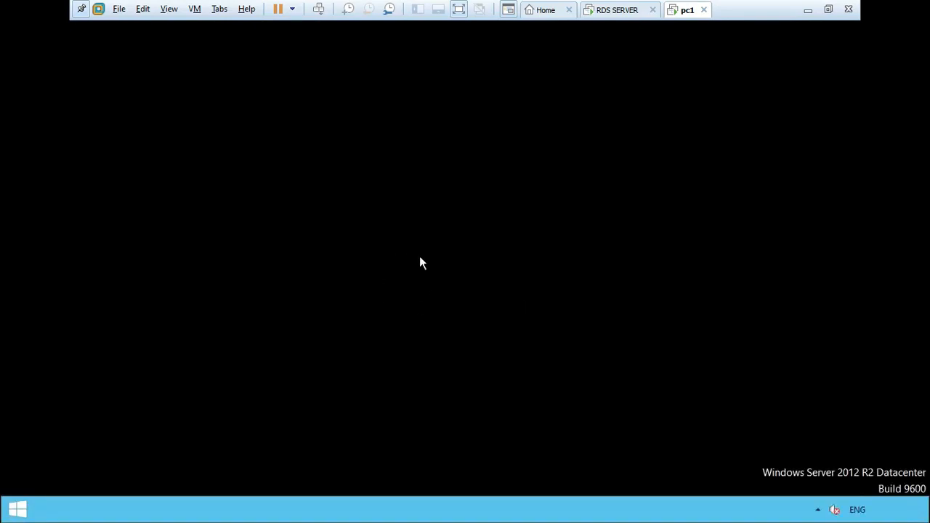
pyautogui.rightClick(452, 204)
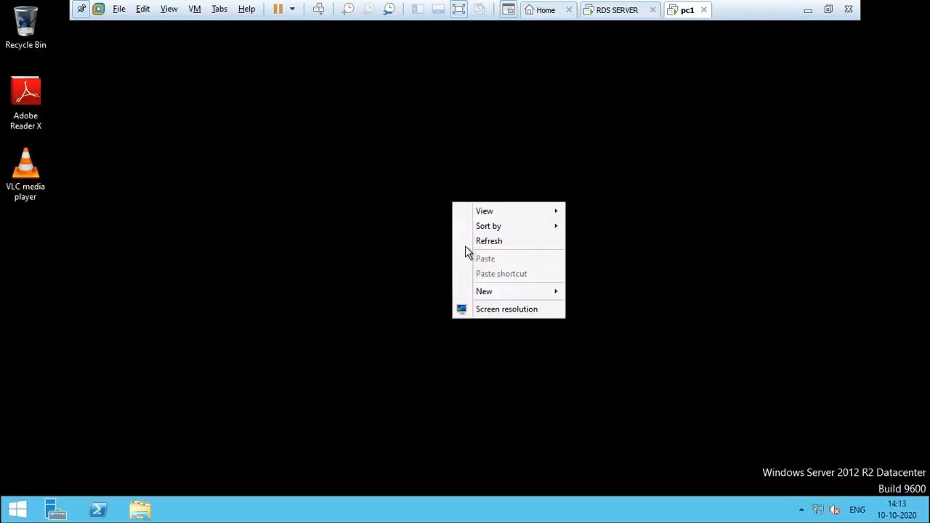
pyautogui.click(512, 247)
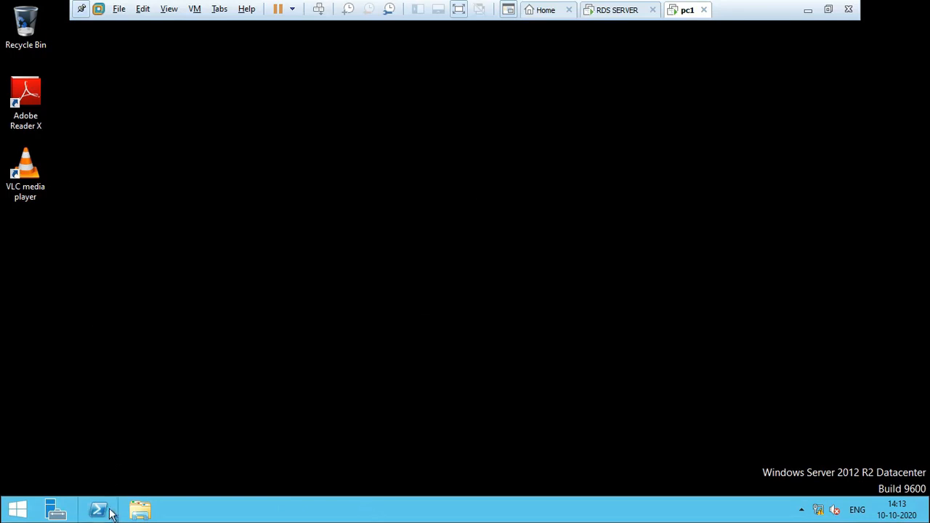
# Step: Browse the server's installed apps in the remote session, search for "ad" and launch Adobe Reader X
pyautogui.press('super')
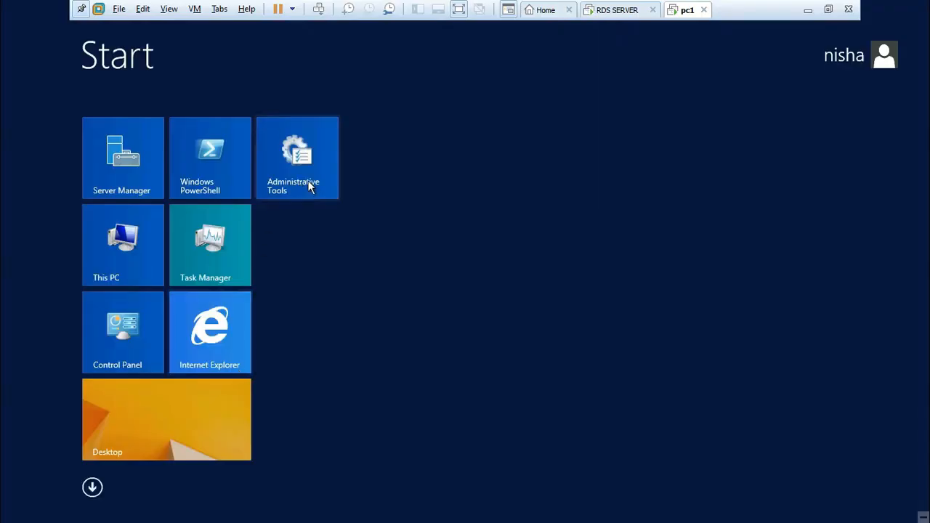
pyautogui.click(92, 488)
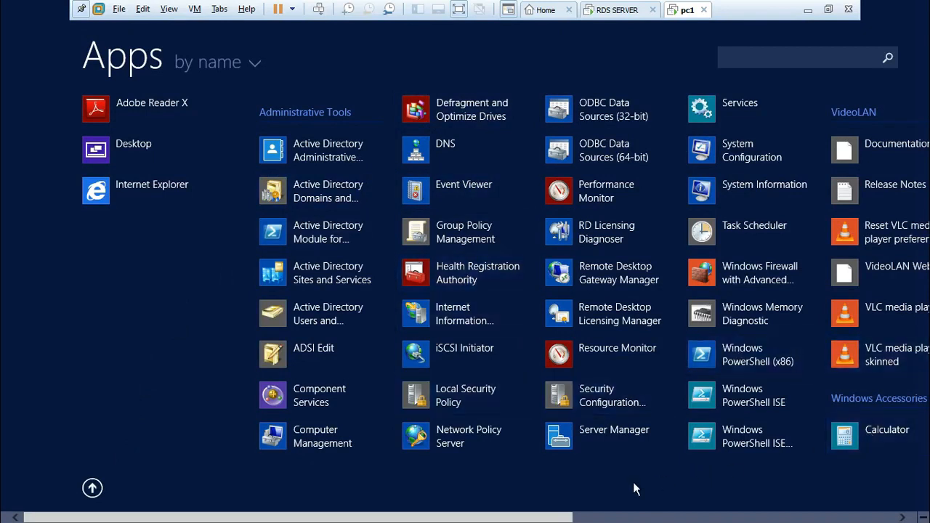
pyautogui.moveTo(538, 519); pyautogui.dragTo(619, 519)
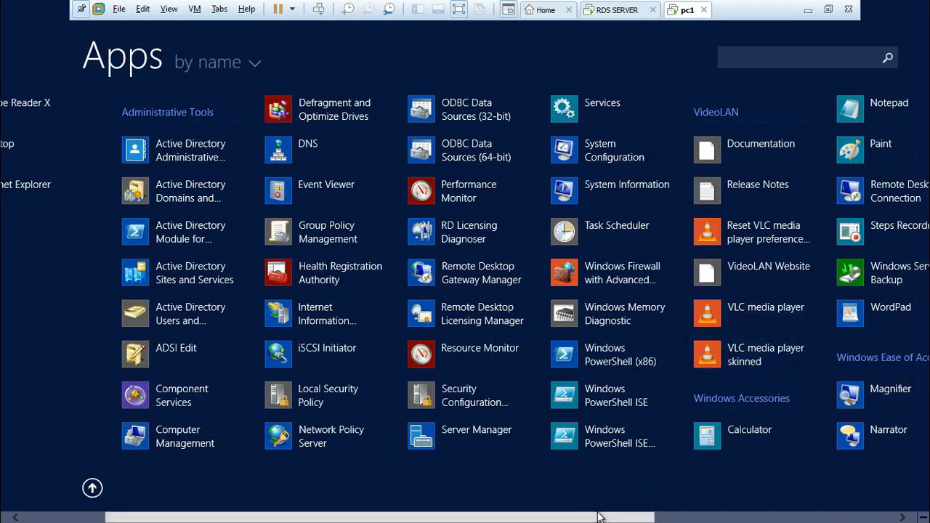
pyautogui.moveTo(598, 518); pyautogui.dragTo(803, 520)
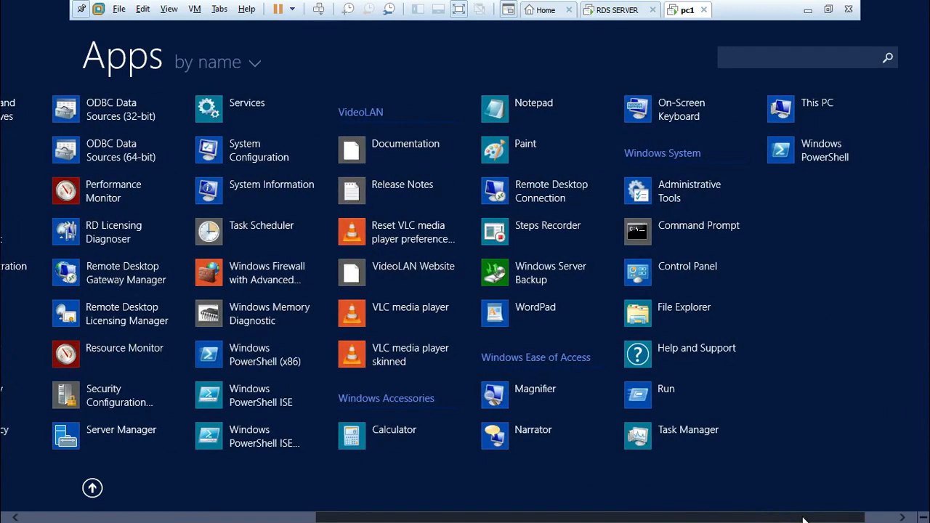
pyautogui.click(756, 59)
pyautogui.write('a')
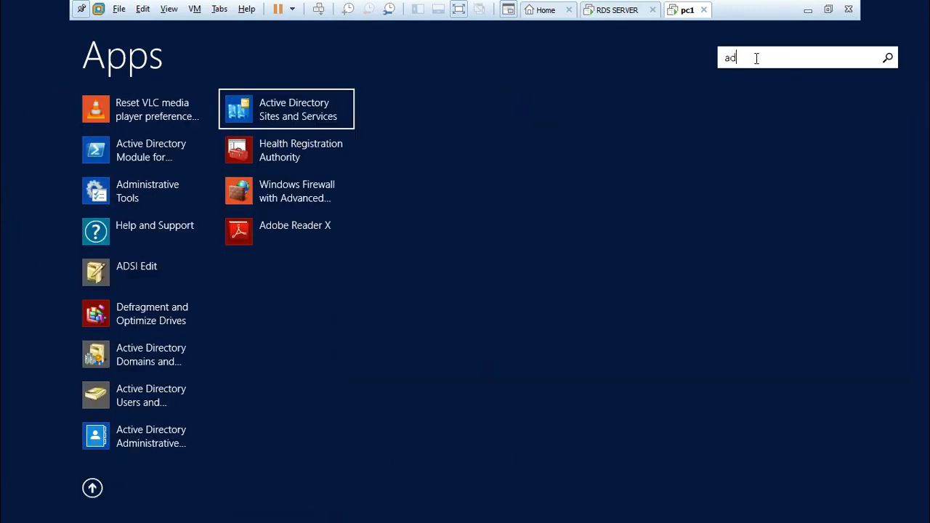
pyautogui.write('d')
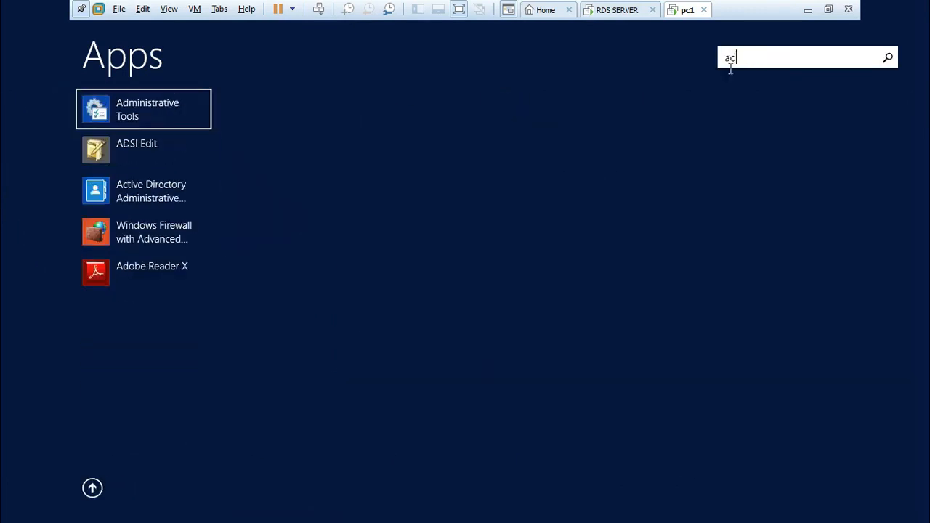
pyautogui.click(166, 270)
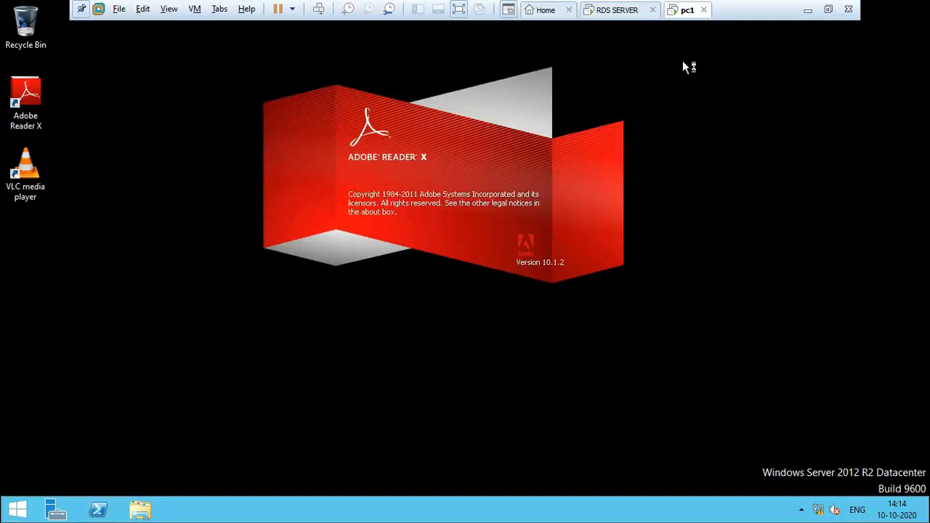
# Step: View the session collection on the RDS SERVER machine, return to pc1 and accept the Adobe Reader X license agreement
pyautogui.click(622, 11)
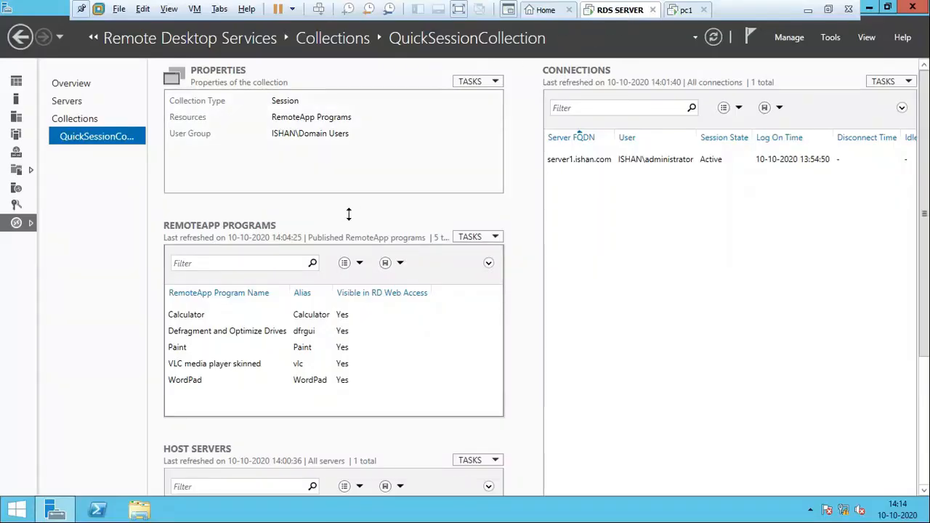
pyautogui.click(685, 9)
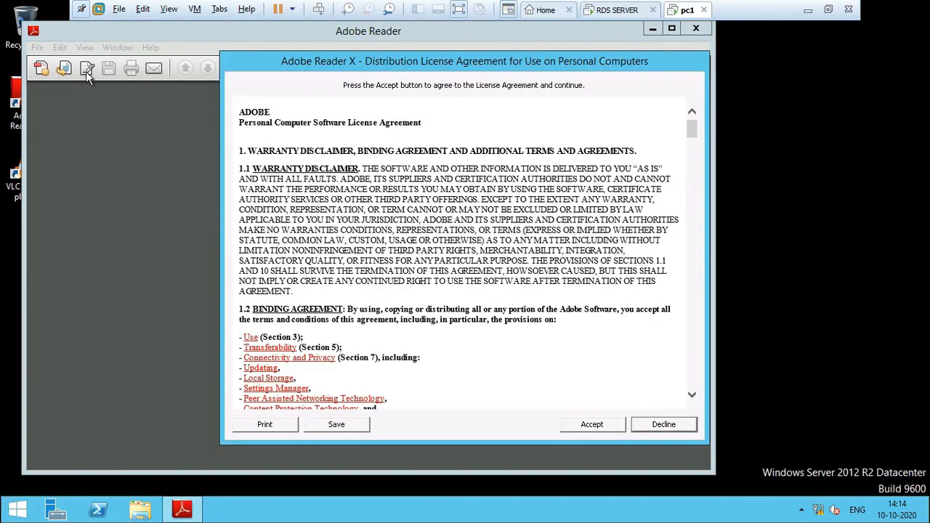
pyautogui.click(592, 425)
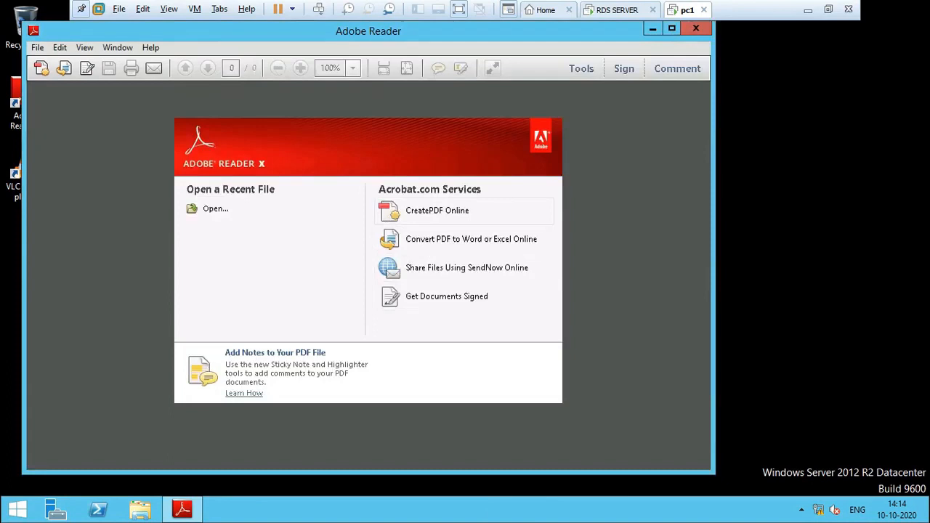
# Step: Check the Documents folder for a PDF to open, close the dialog and show the CreatePDF Online options
pyautogui.click(218, 212)
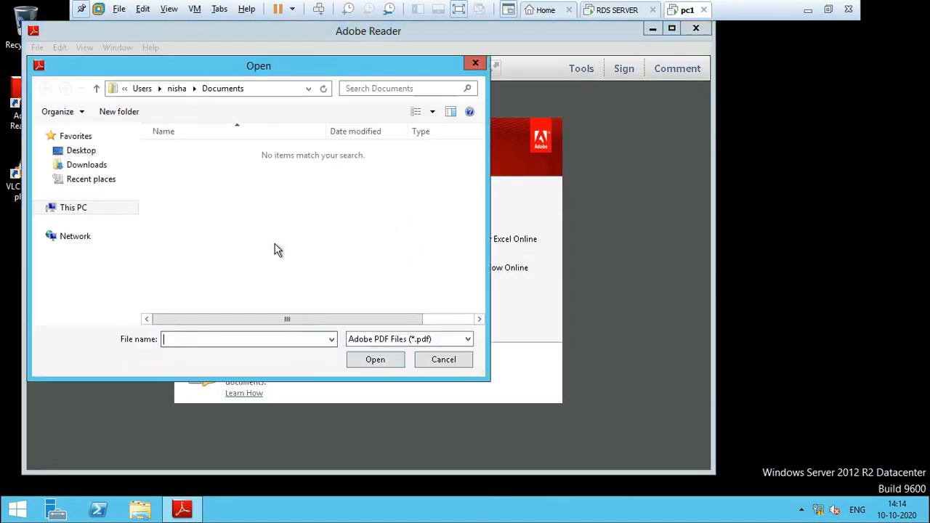
pyautogui.click(476, 65)
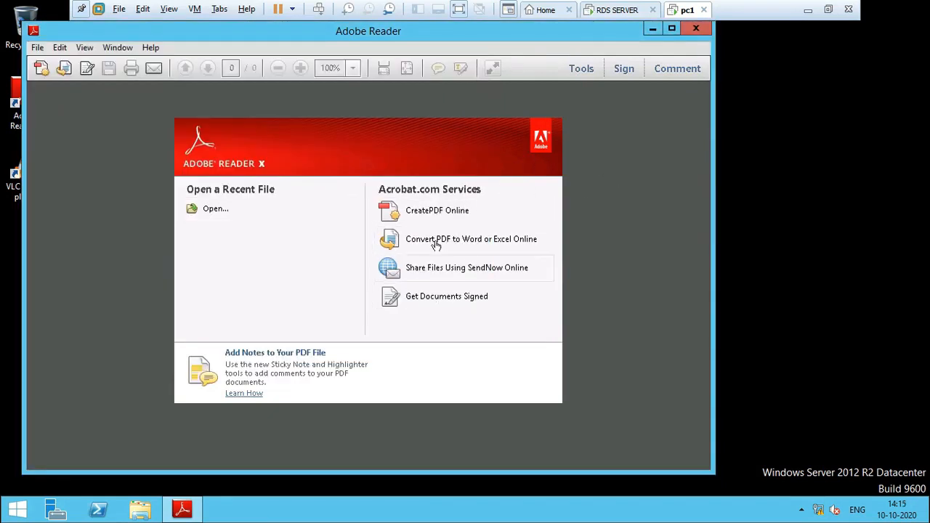
pyautogui.click(432, 211)
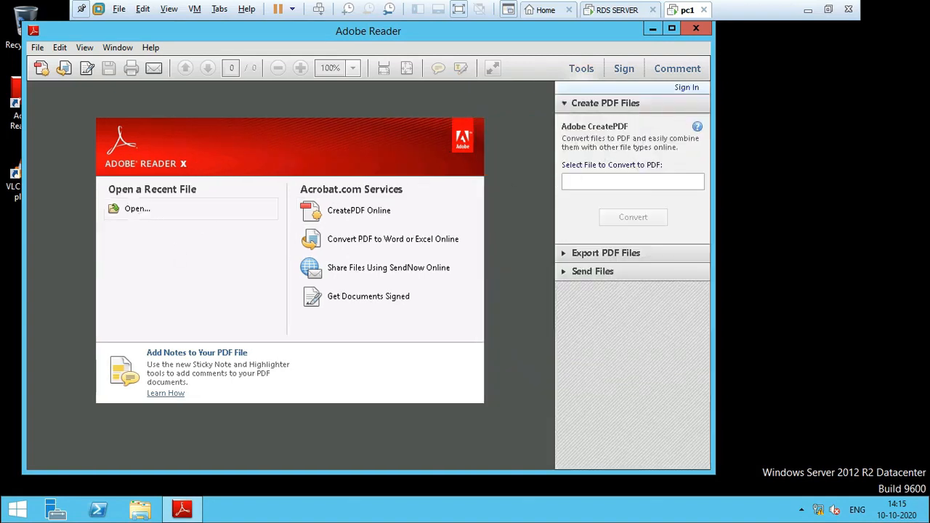
# Step: Look for a file to open in Recent places, This PC and Documents with All Files (*.*) shown, and close the dialog
pyautogui.click(142, 210)
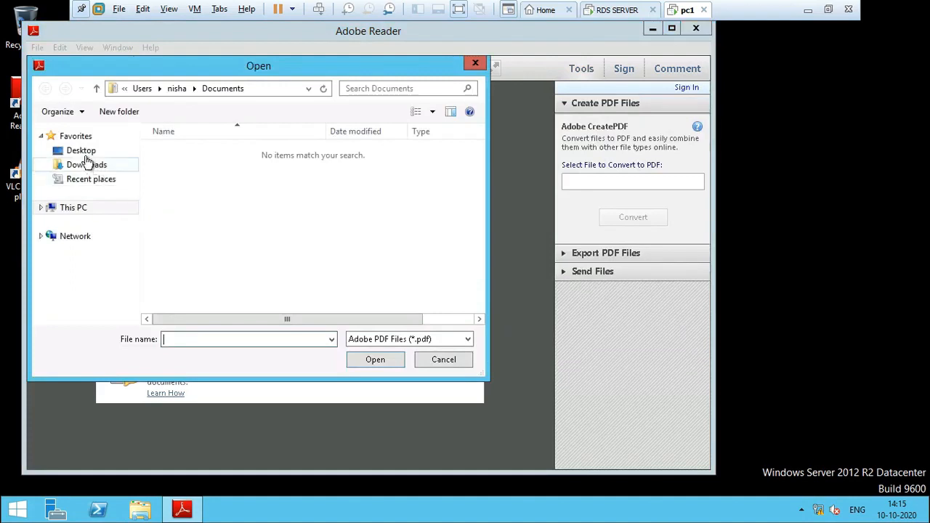
pyautogui.click(93, 183)
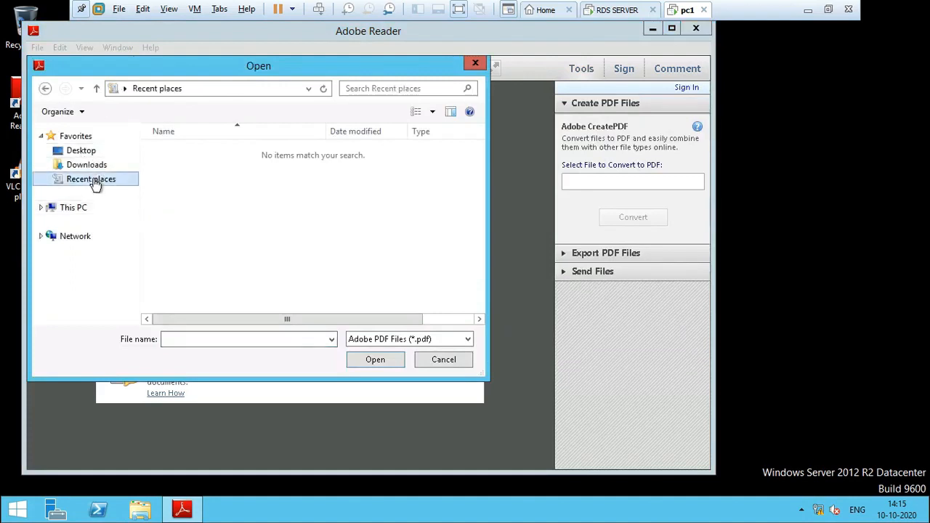
pyautogui.click(83, 210)
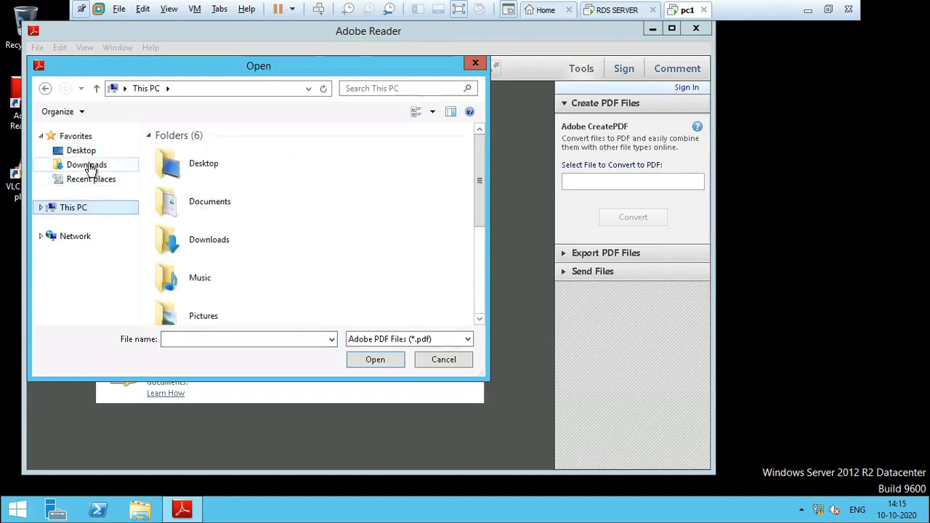
pyautogui.click(224, 209)
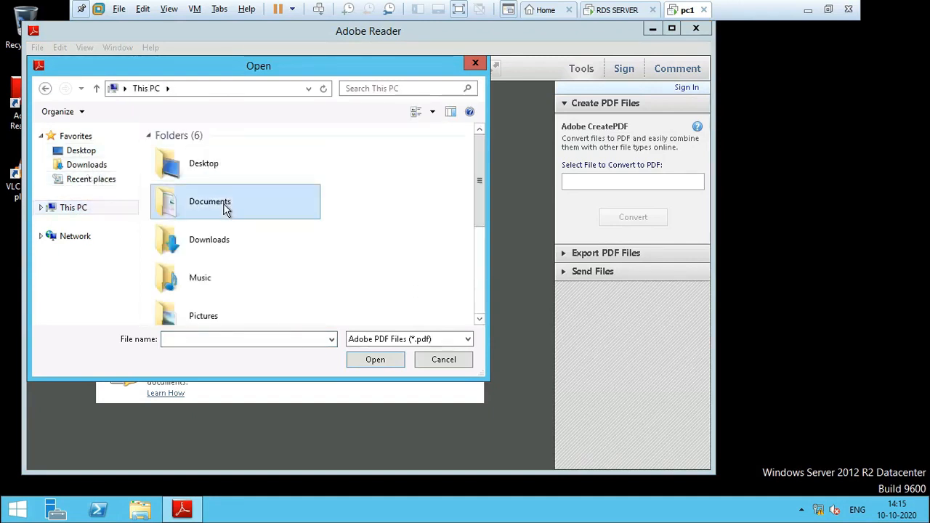
pyautogui.doubleClick(224, 209)
pyautogui.click(396, 340)
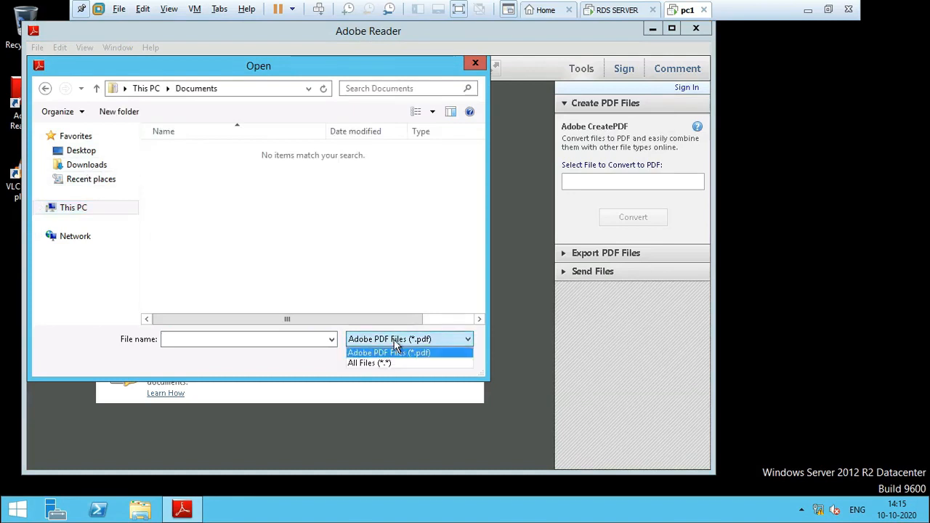
pyautogui.click(390, 365)
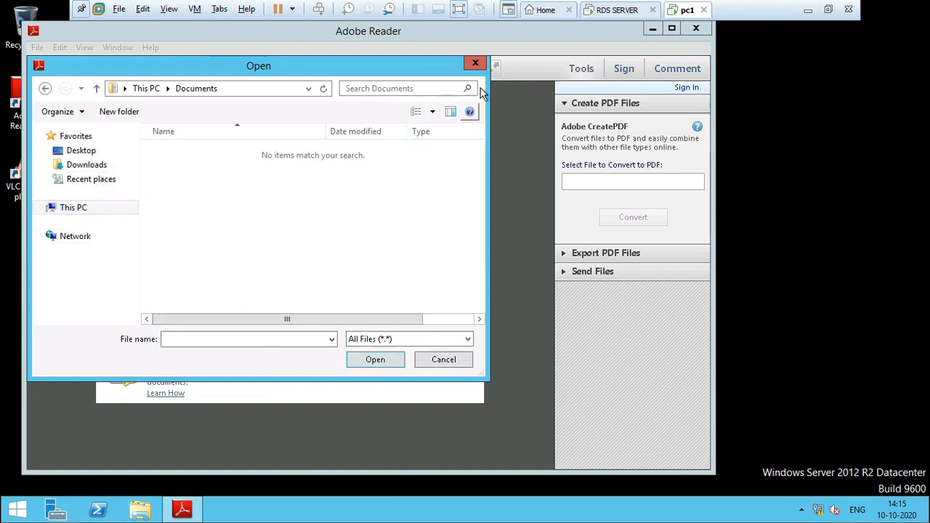
pyautogui.click(476, 65)
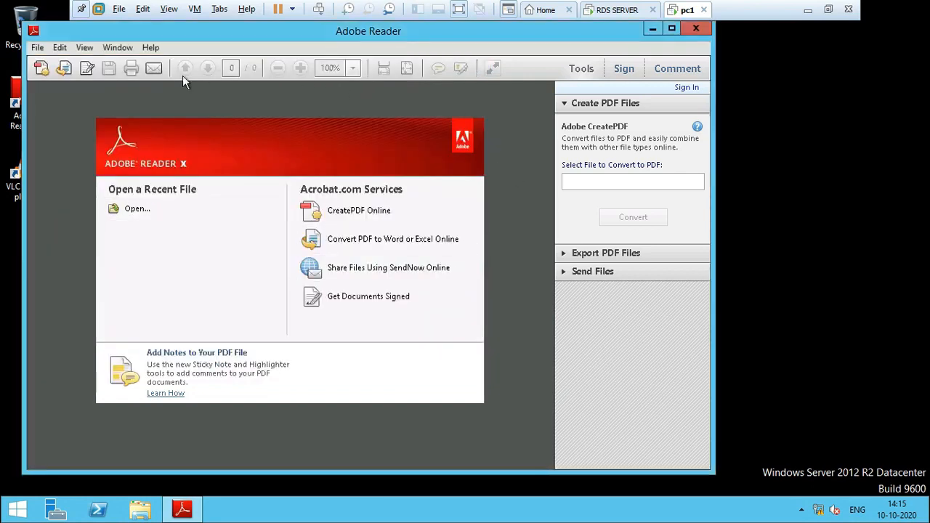
# Step: View the Export PDF Files and Create PDF Files options and close Adobe Reader
pyautogui.click(65, 69)
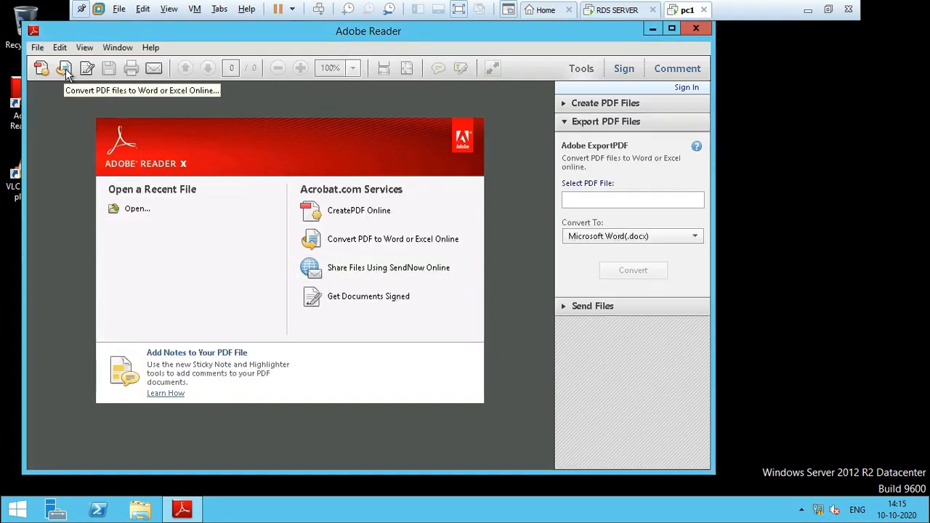
pyautogui.click(40, 71)
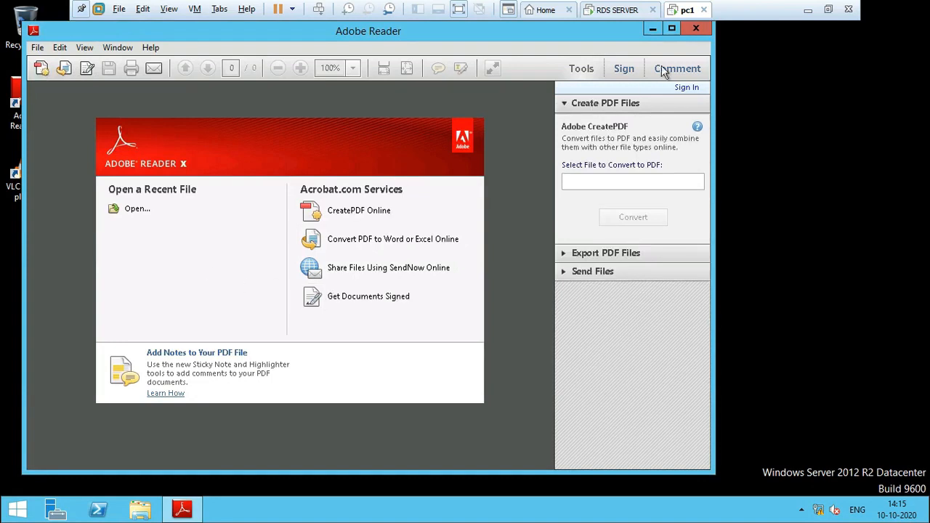
pyautogui.click(696, 28)
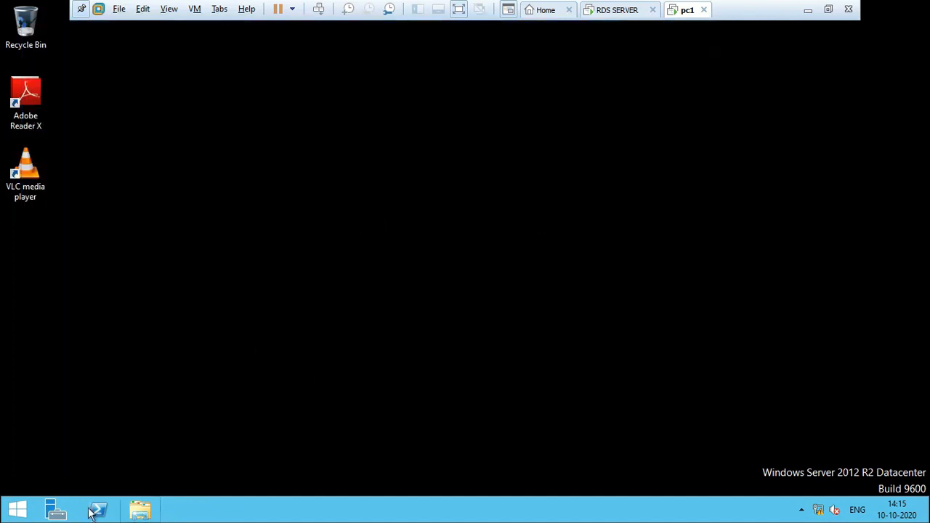
# Step: Examine the contents of Local Disk (C:) and the Pictures folder in File Explorer and close the window
pyautogui.click(141, 518)
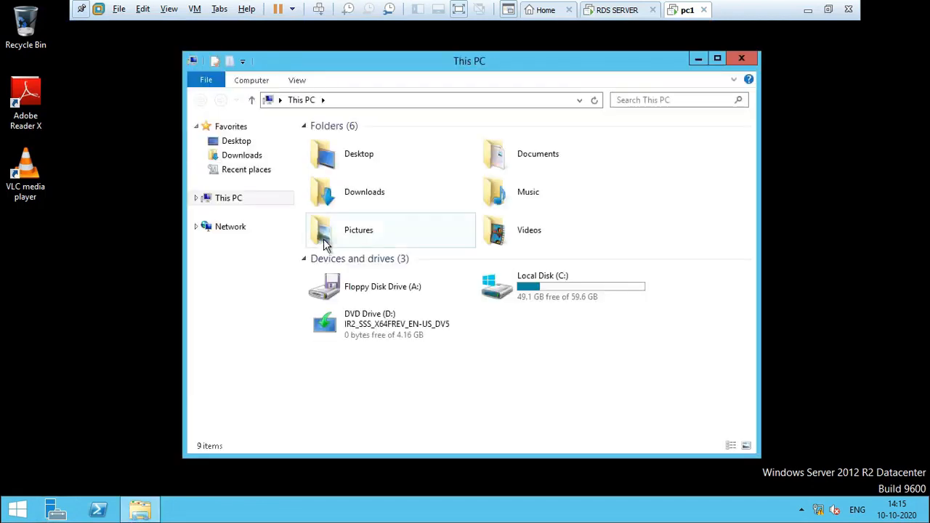
pyautogui.doubleClick(535, 293)
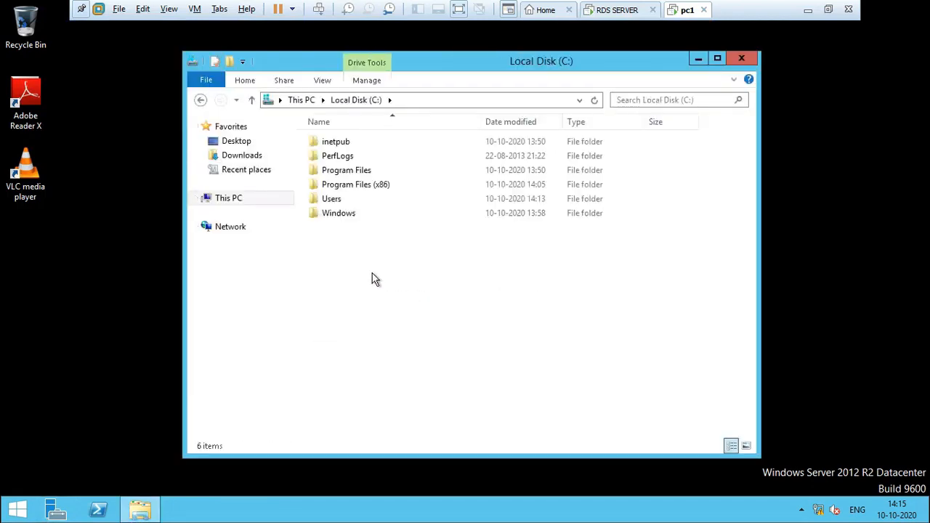
pyautogui.click(236, 199)
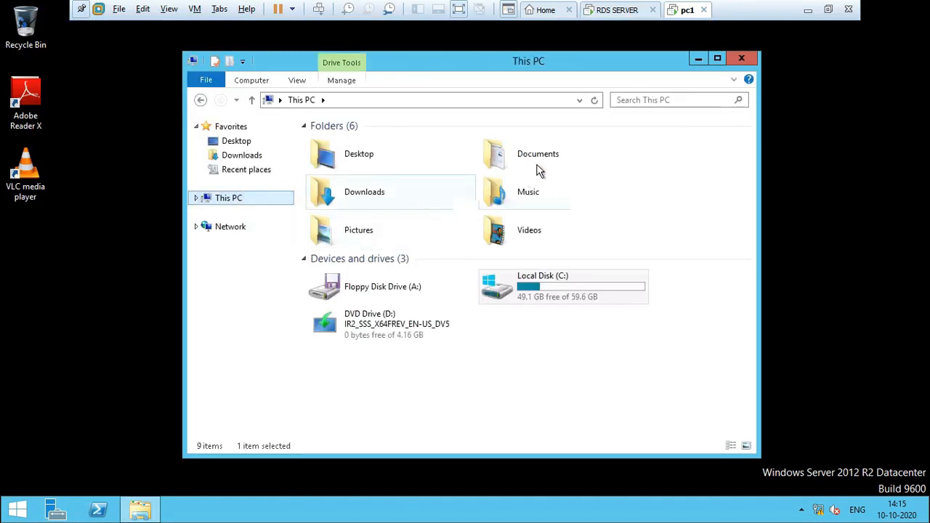
pyautogui.doubleClick(369, 237)
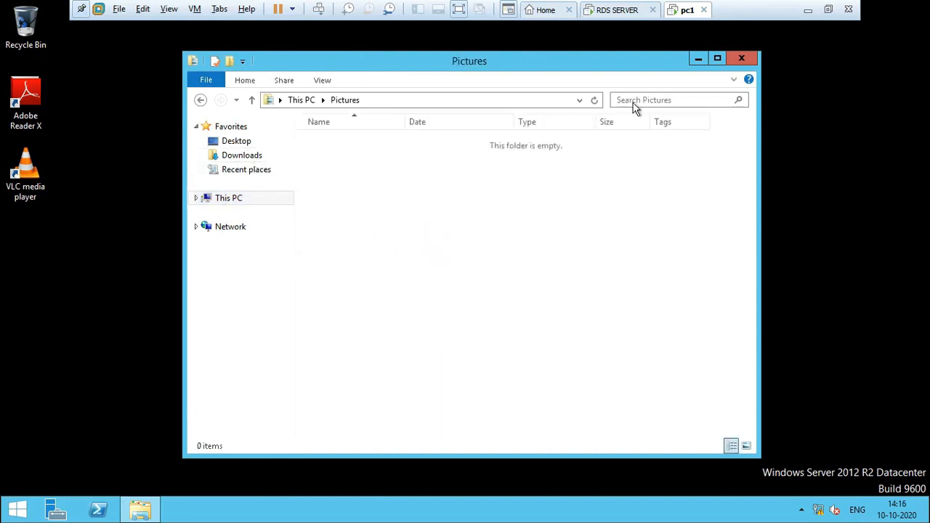
pyautogui.click(754, 60)
# Step: Create a folder named data on the remote desktop of pc1
pyautogui.rightClick(160, 178)
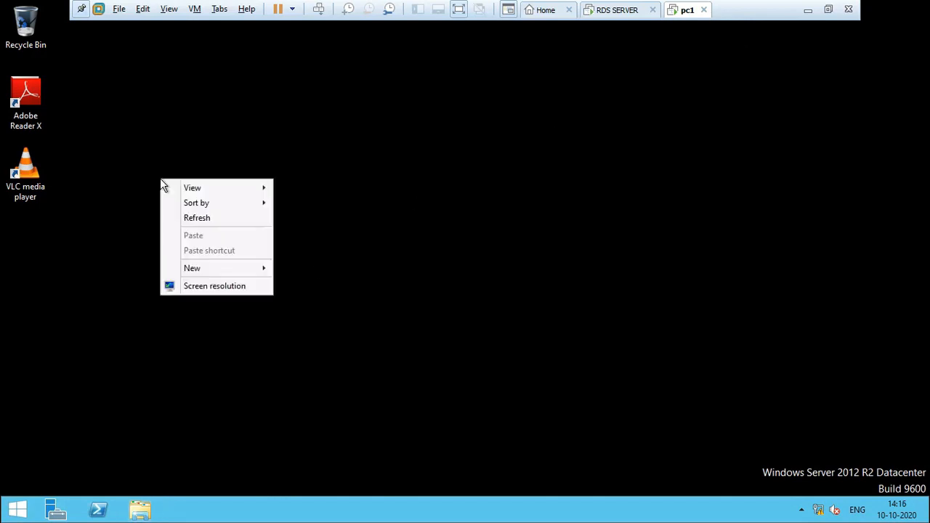
pyautogui.moveTo(231, 269)
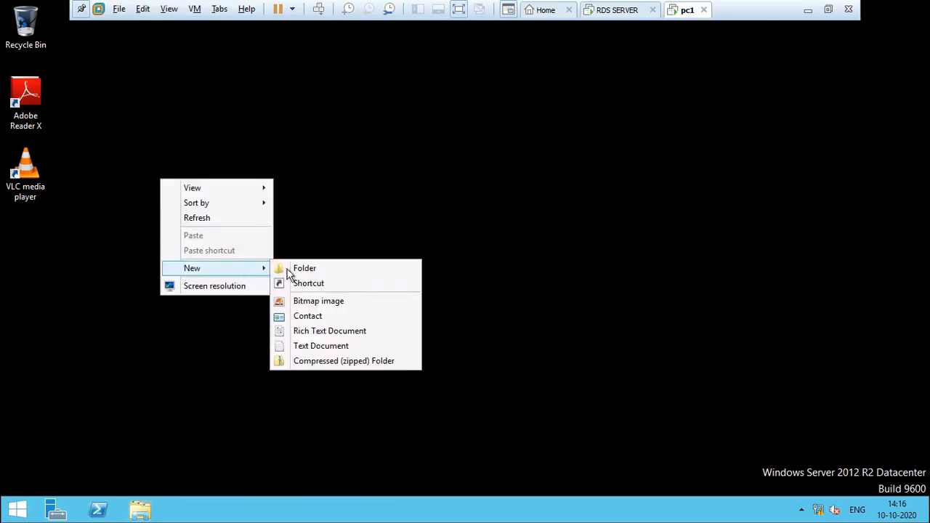
pyautogui.click(304, 269)
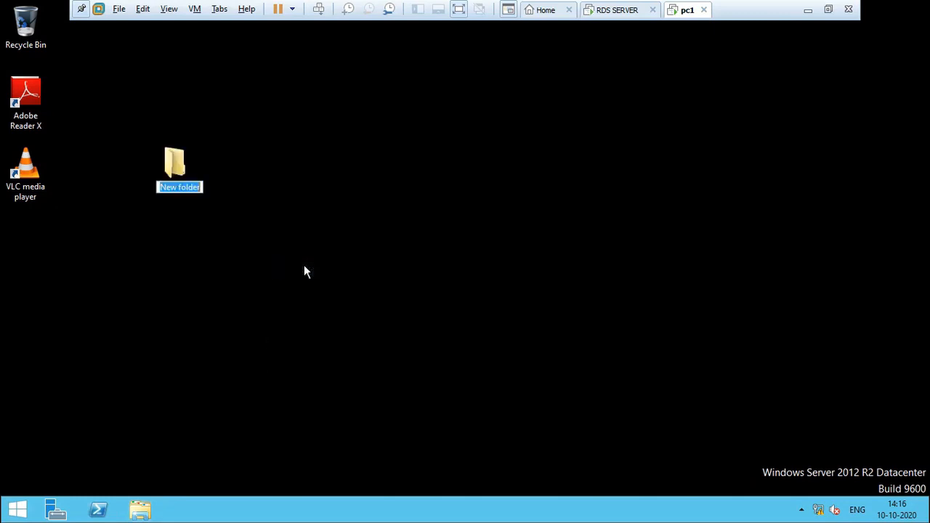
pyautogui.write('data')
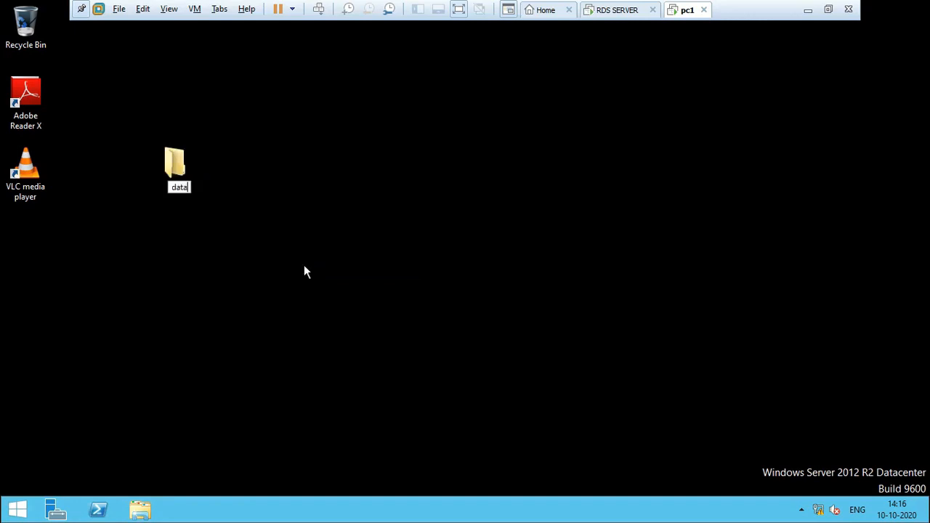
pyautogui.press('Return')
pyautogui.click(182, 313)
# Step: Create a new bitmap image with its default name inside the data folder and close the folder window
pyautogui.click(171, 153)
pyautogui.doubleClick(172, 154)
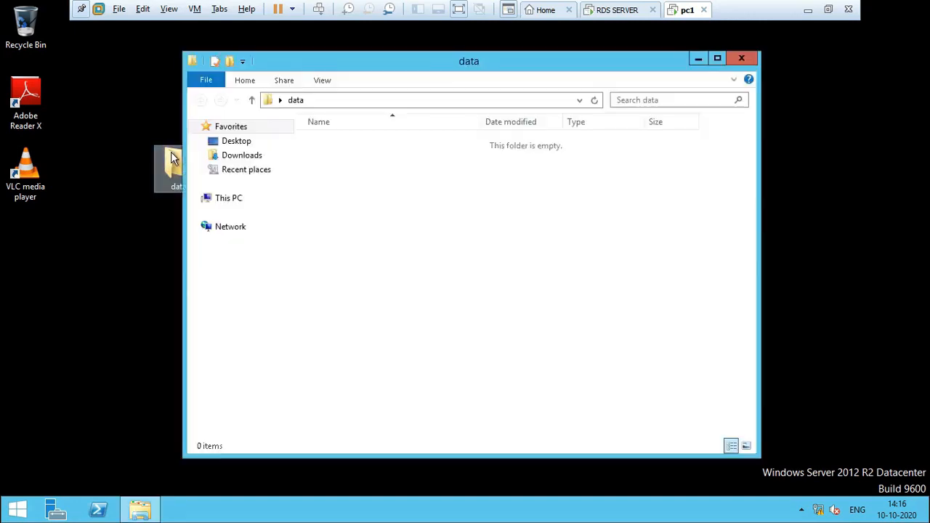
pyautogui.rightClick(376, 217)
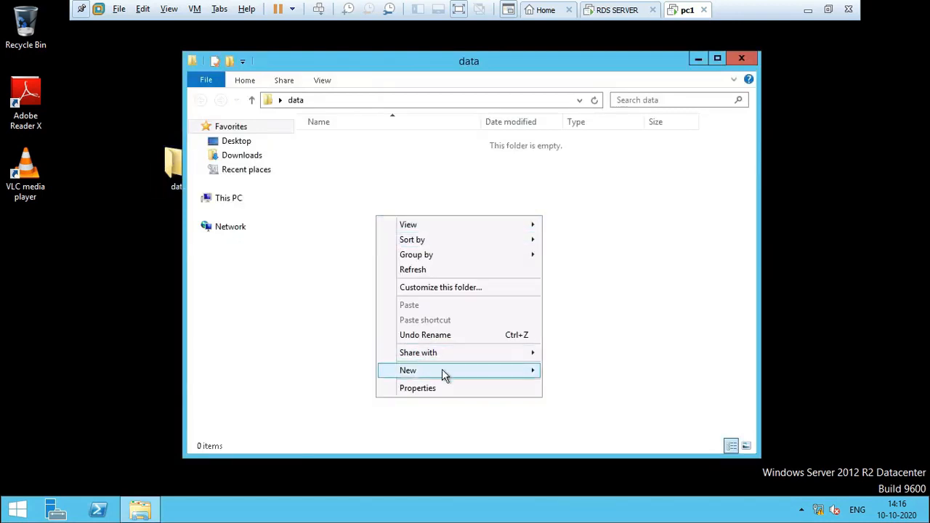
pyautogui.moveTo(442, 369)
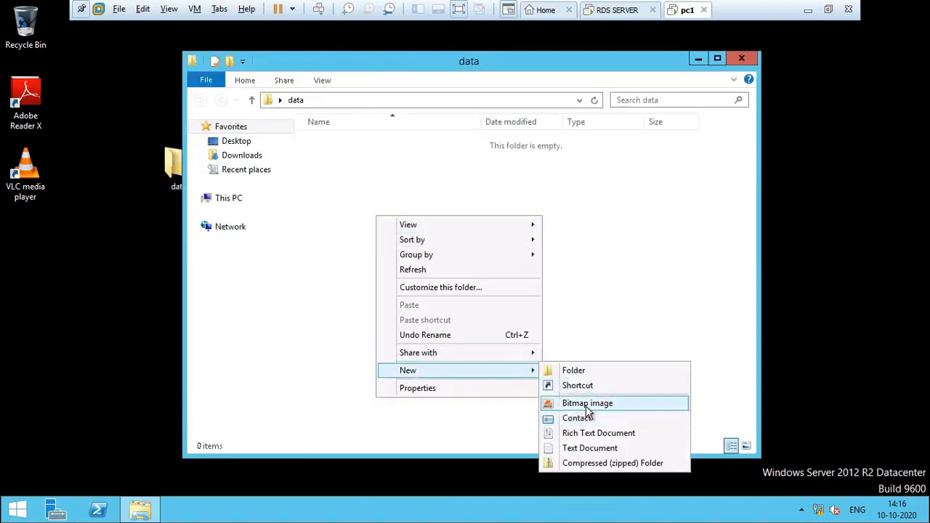
pyautogui.click(585, 404)
pyautogui.click(414, 268)
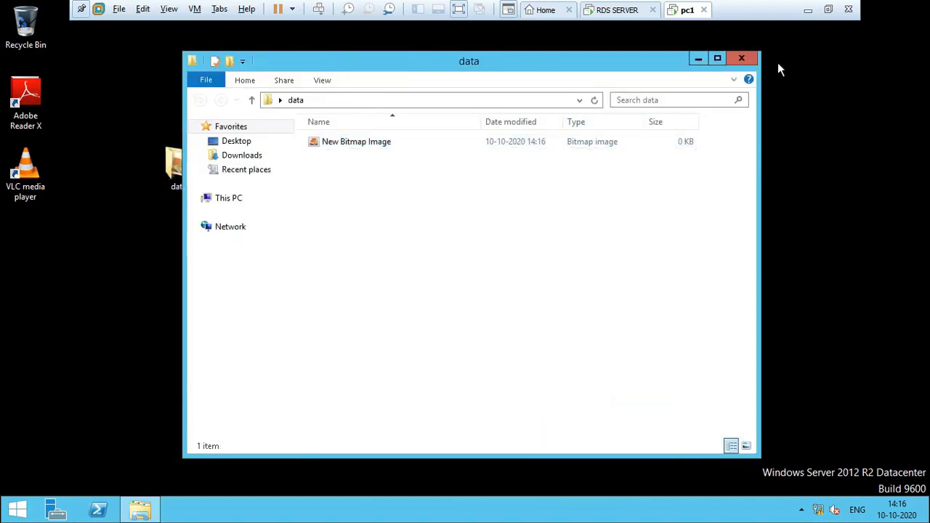
pyautogui.click(742, 59)
pyautogui.click(460, 282)
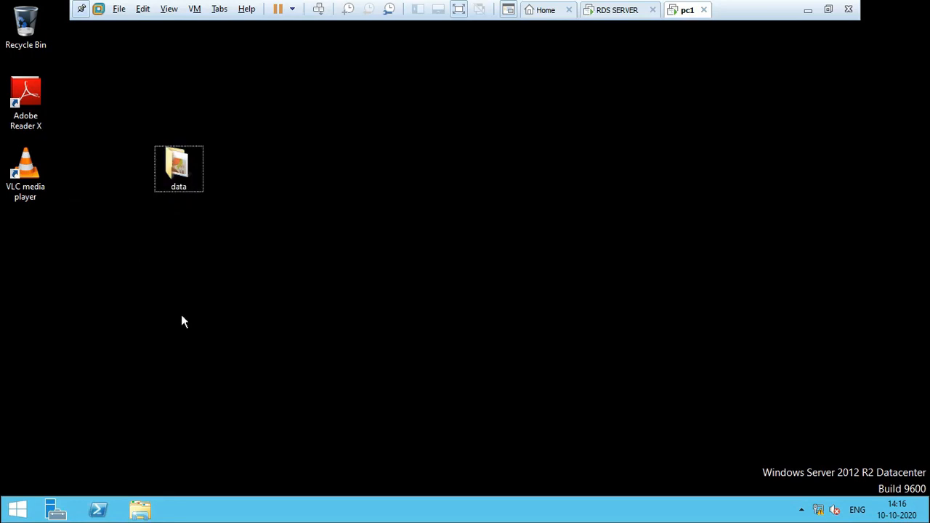
# Step: Write "lksadjglaksdjgklasjglkasjglka" in WordPad, save it as Document in Rich Text Format in the Documents folder, and close WordPad
pyautogui.press('super+r')
pyautogui.write('wordpad')
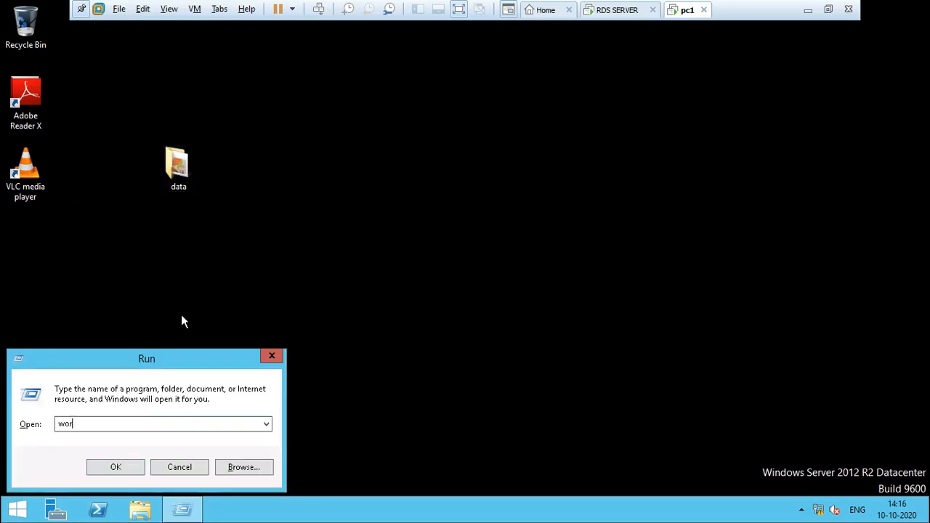
pyautogui.press('Return')
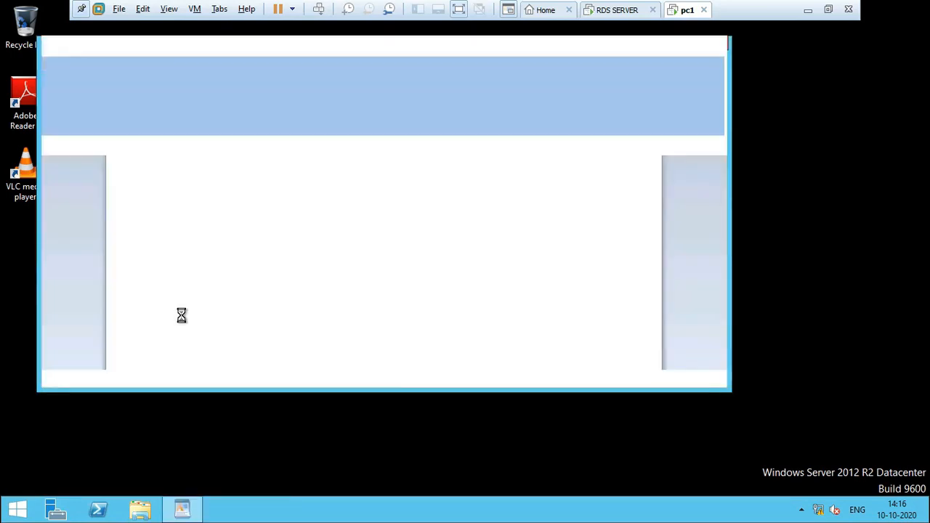
pyautogui.write('lksadjglaksdjgklasjglkasjglka')
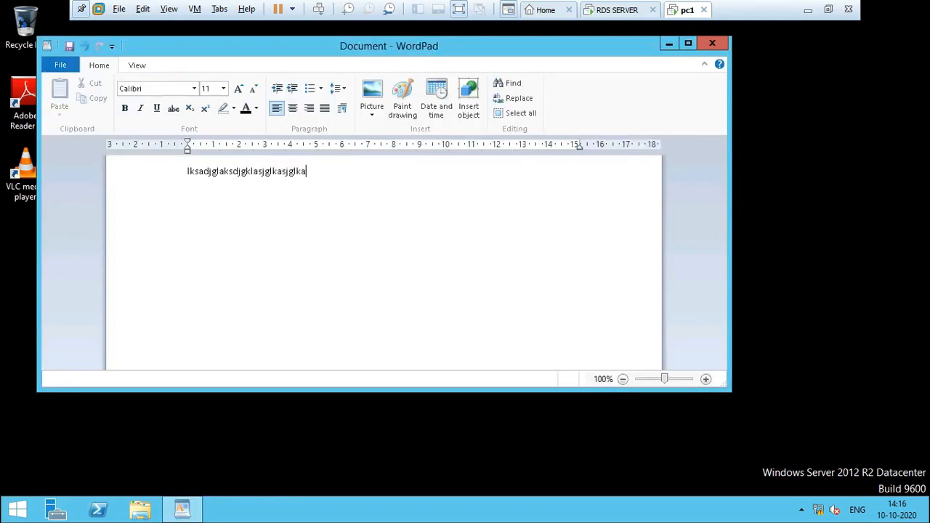
pyautogui.click(64, 66)
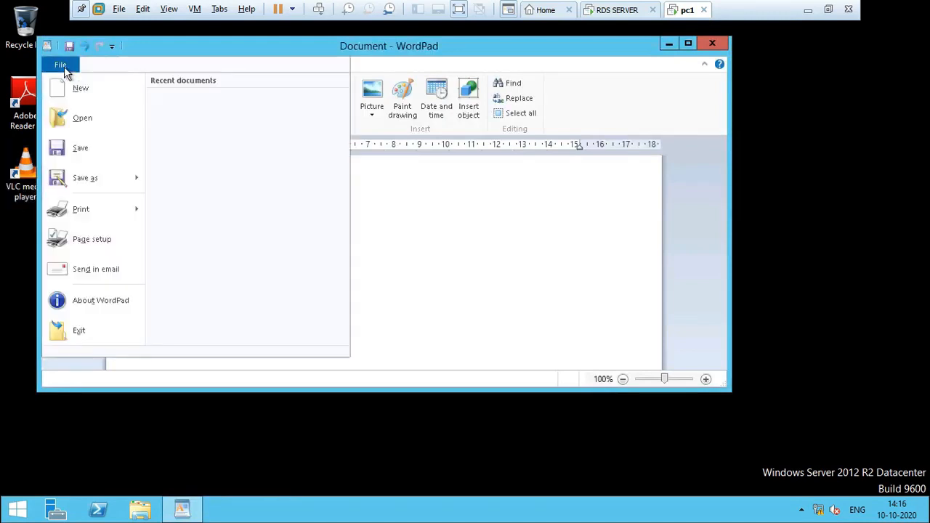
pyautogui.click(99, 158)
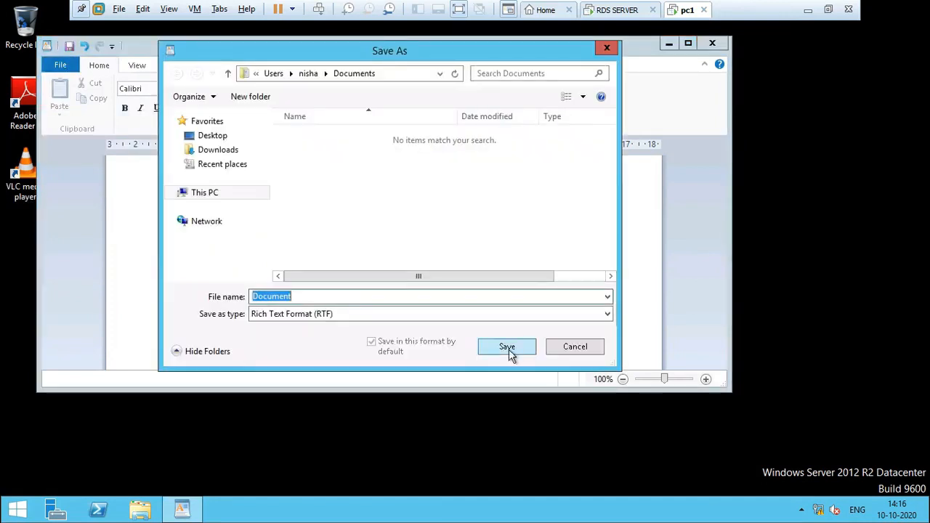
pyautogui.click(509, 350)
pyautogui.click(722, 44)
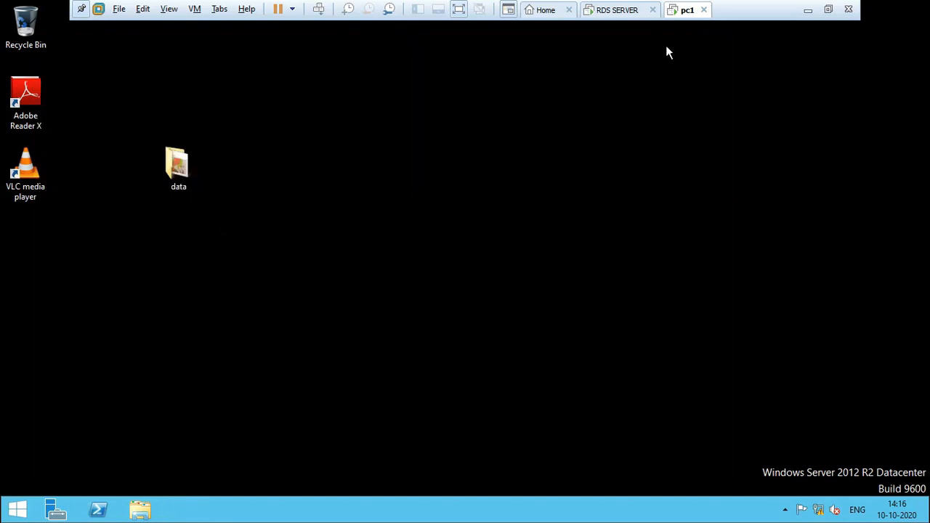
# Step: Switch to the RDS SERVER virtual machine and close Server Manager to reach its desktop
pyautogui.click(631, 12)
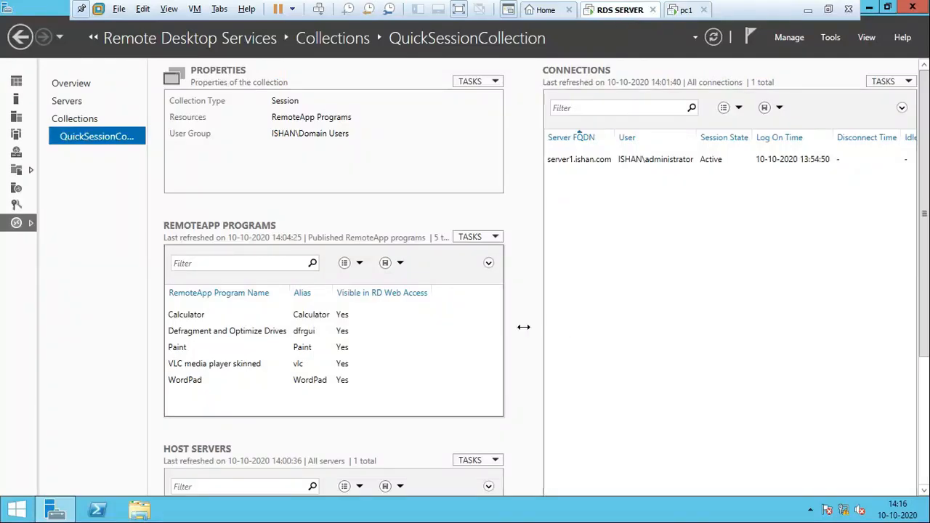
pyautogui.click(913, 8)
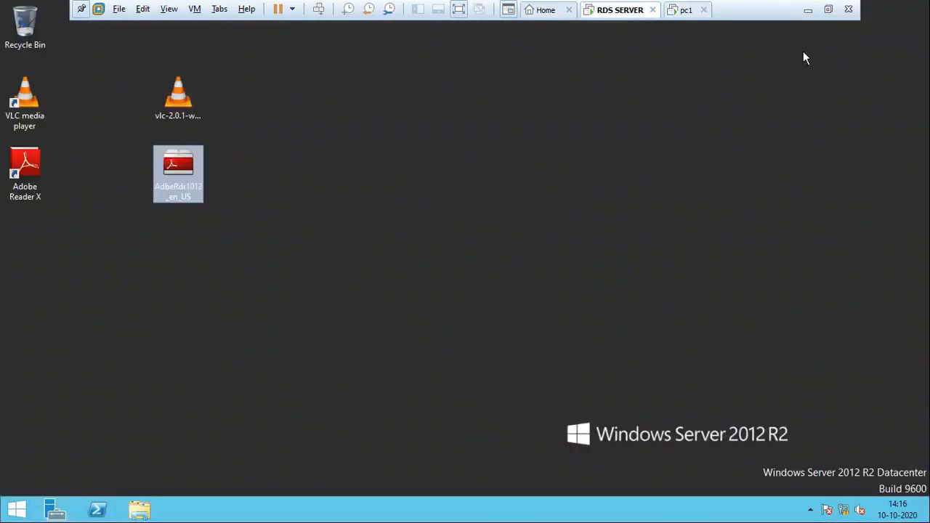
pyautogui.click(345, 315)
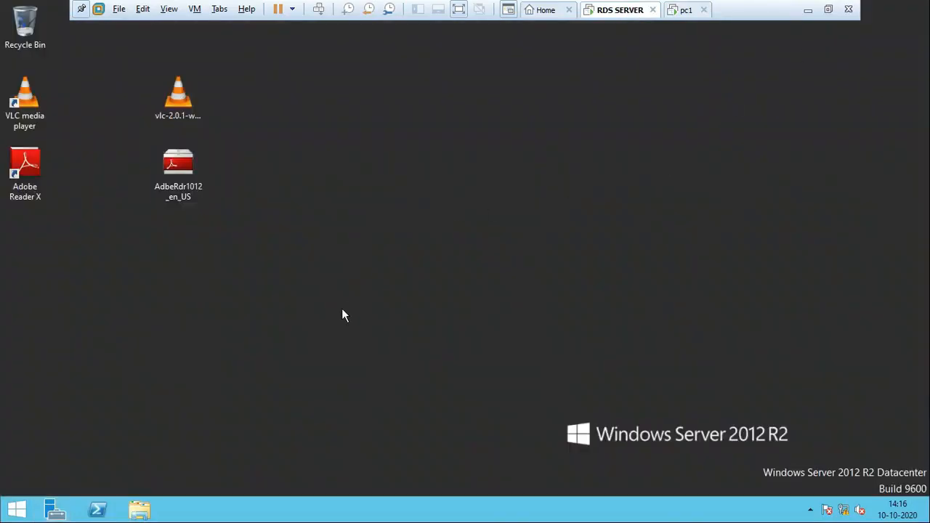
# Step: Browse Local Disk (C:) in File Explorer to the remote user's profile under Users and check its Desktop folder
pyautogui.click(142, 512)
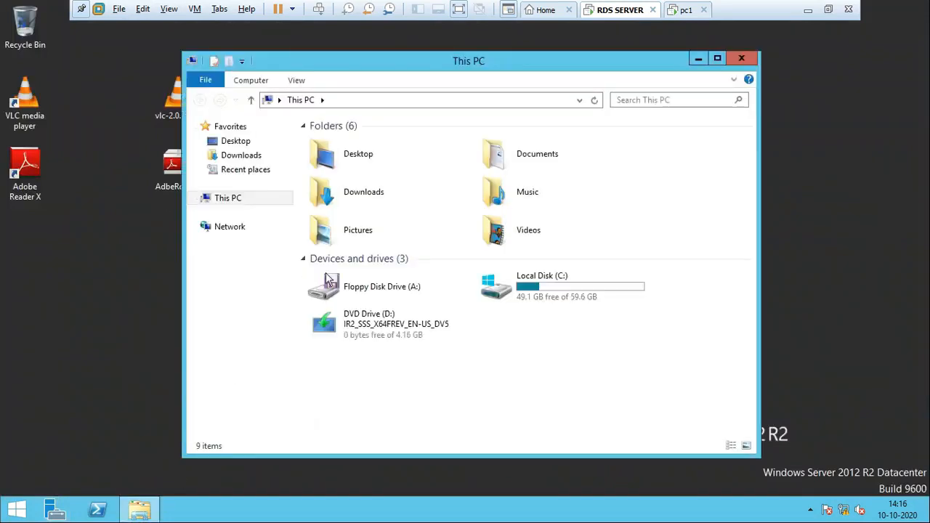
pyautogui.click(551, 302)
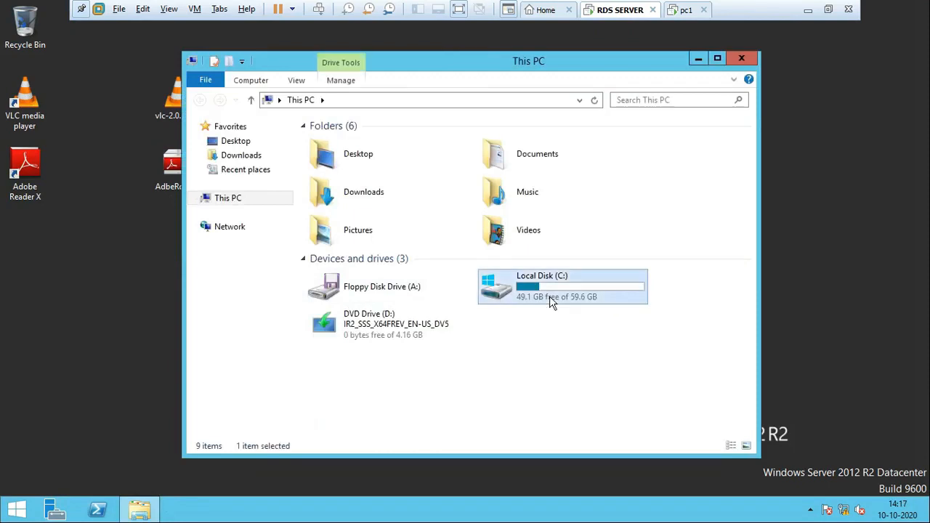
pyautogui.click(236, 204)
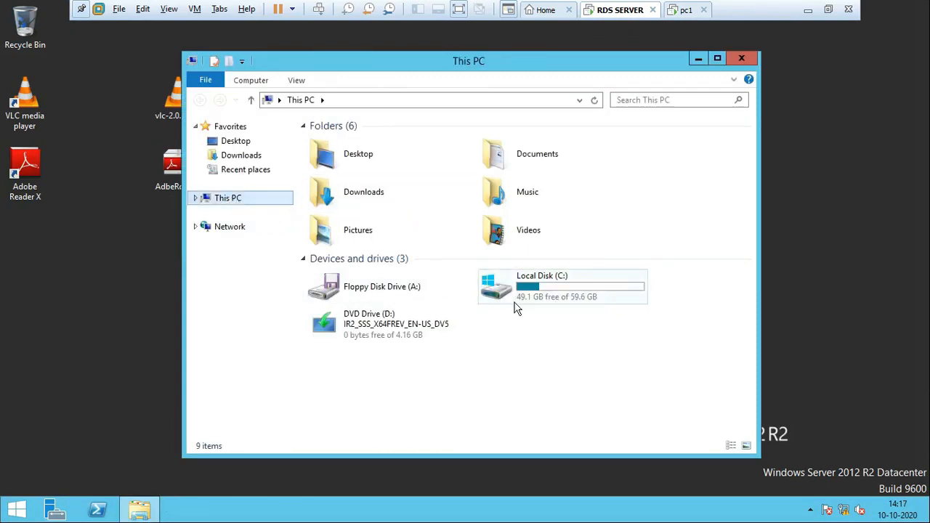
pyautogui.doubleClick(538, 297)
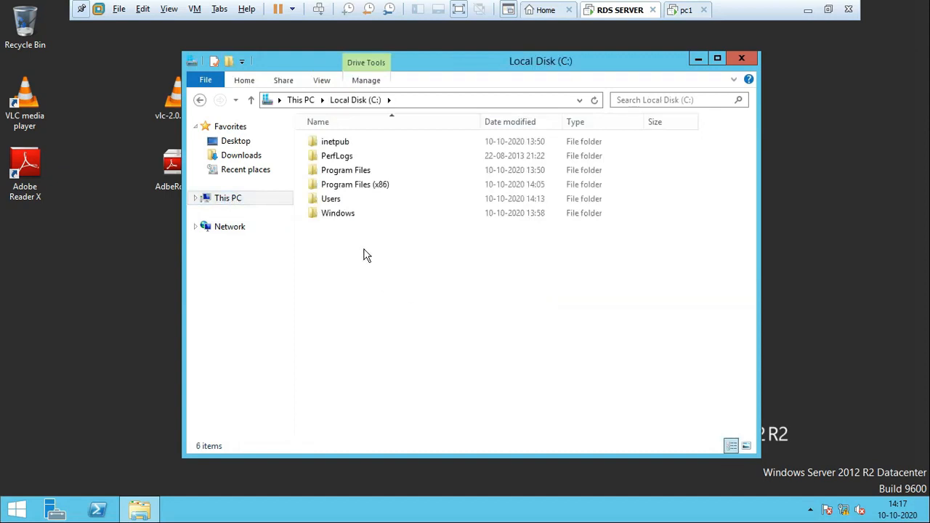
pyautogui.doubleClick(329, 199)
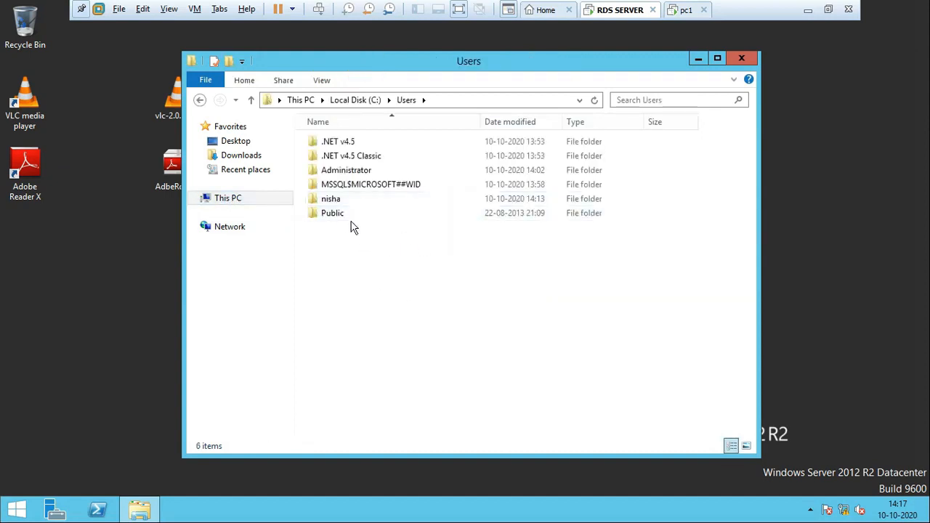
pyautogui.doubleClick(339, 202)
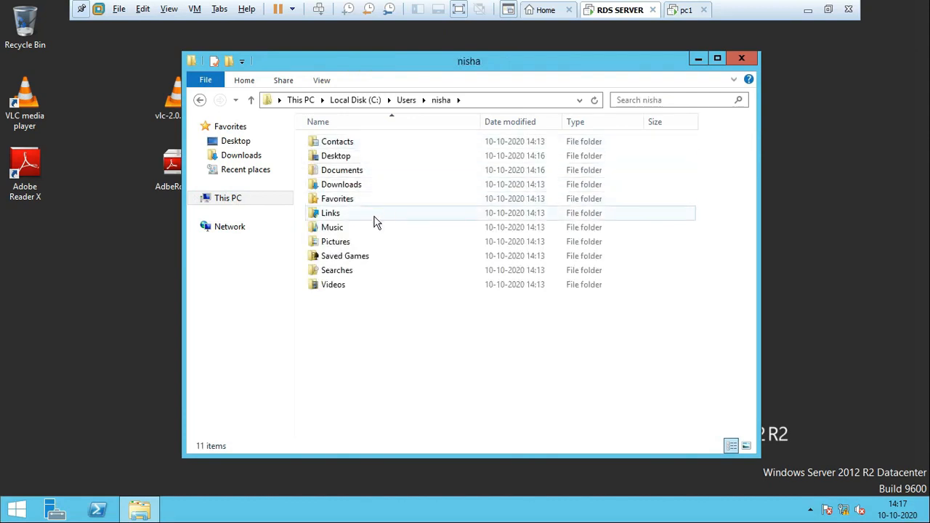
pyautogui.doubleClick(355, 158)
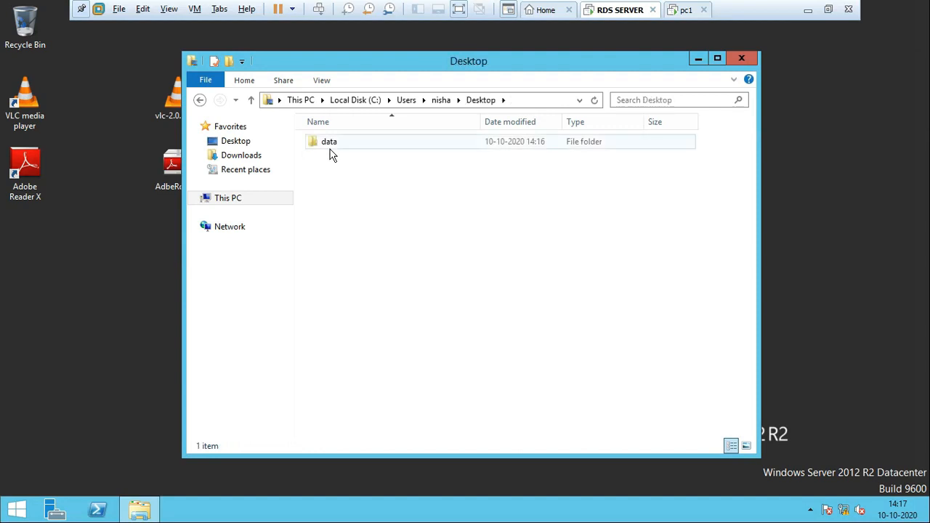
# Step: Check the saved Document file in the remote user's Documents folder, close the window and return to pc1
pyautogui.press('BackSpace')
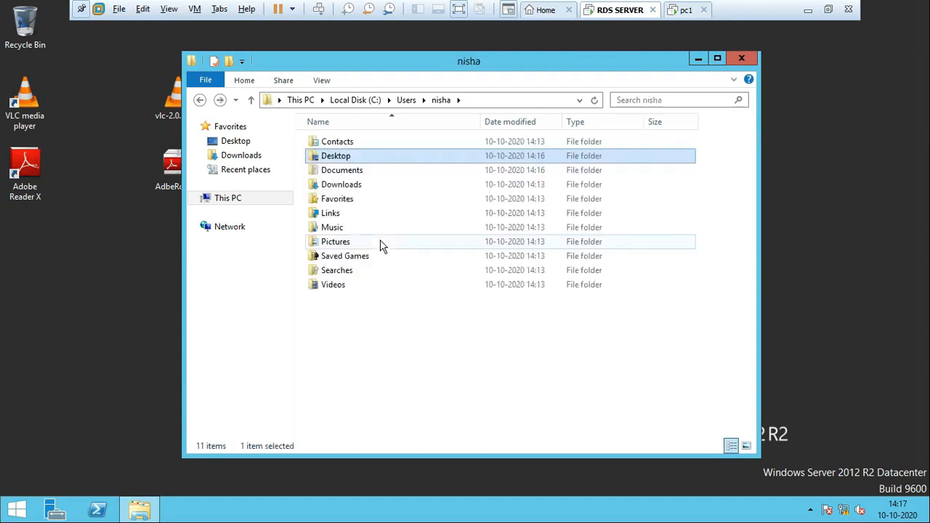
pyautogui.doubleClick(355, 173)
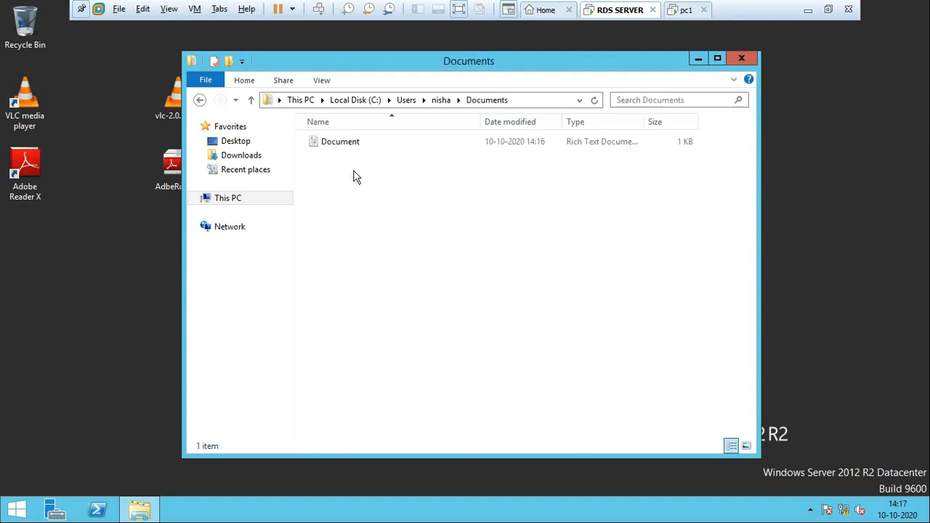
pyautogui.click(354, 146)
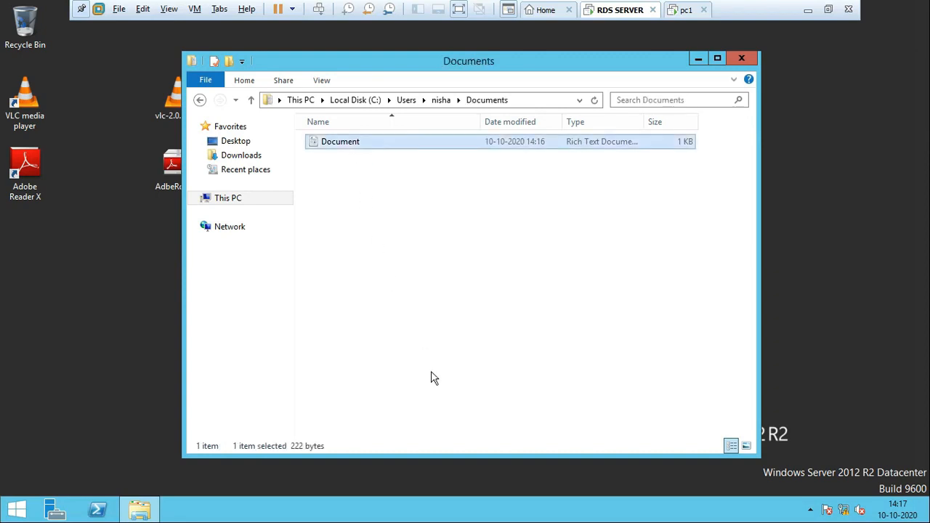
pyautogui.click(742, 61)
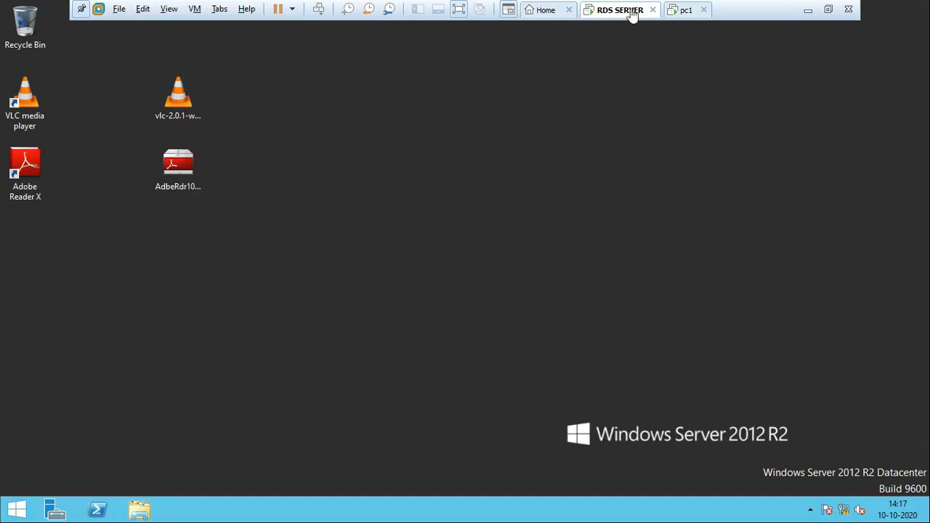
pyautogui.click(690, 11)
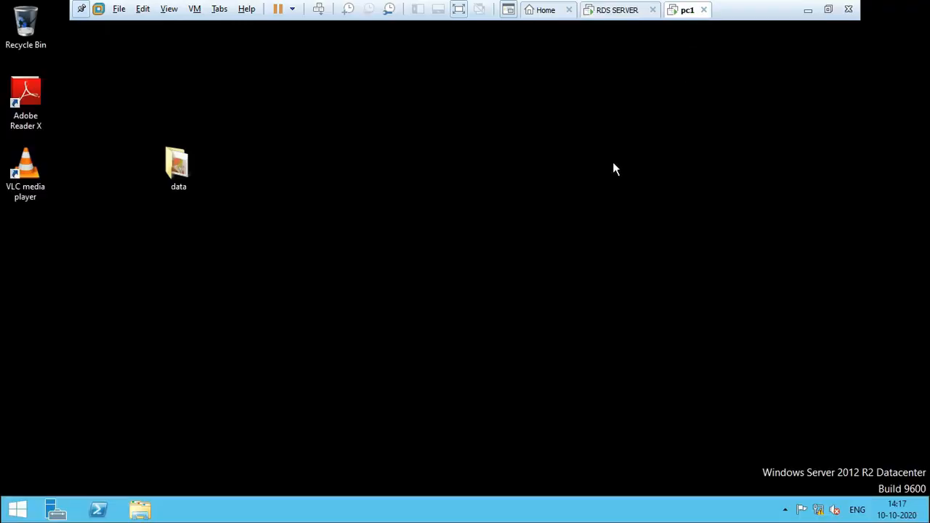